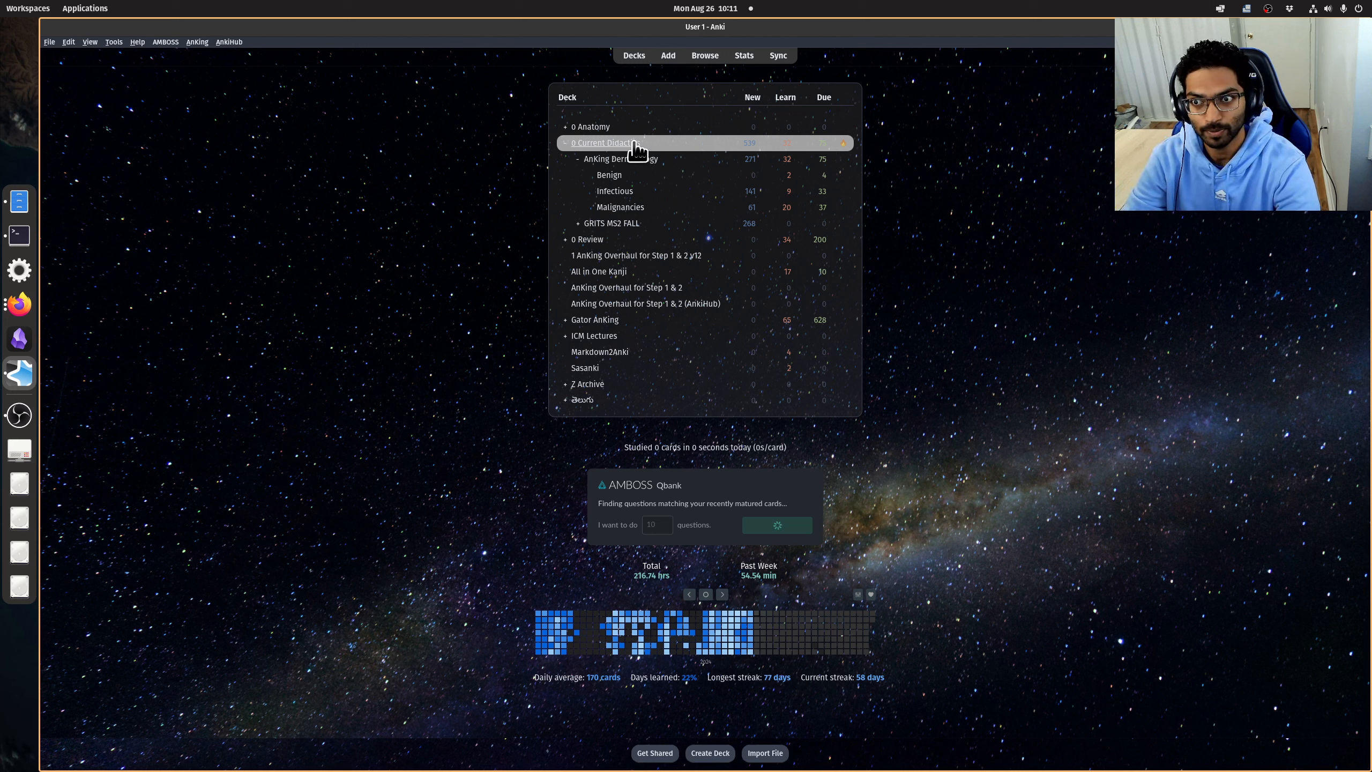
Expand the 0 Anatomy deck to view its subdecks and collapse it again.
{"action": "left_click", "coordinate": [565, 127]}
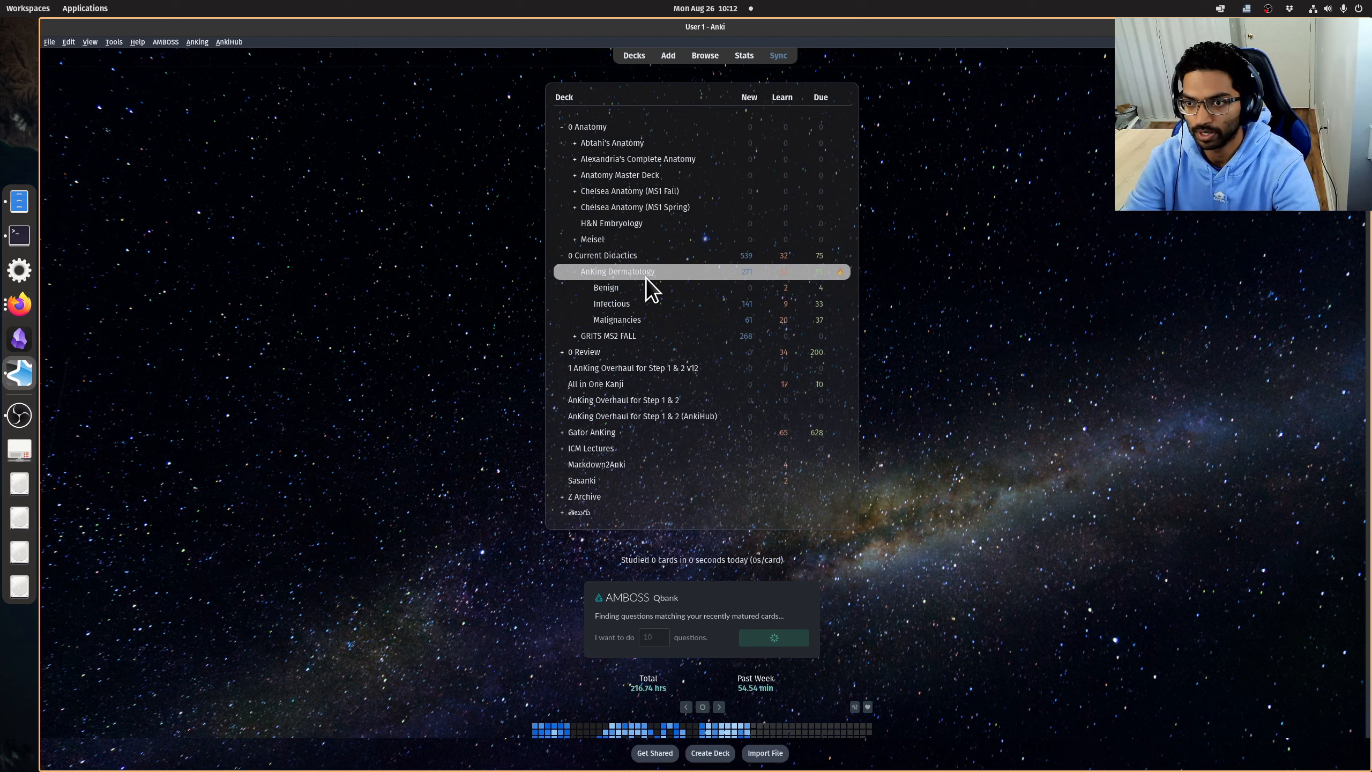
{"action": "left_click", "coordinate": [562, 128]}
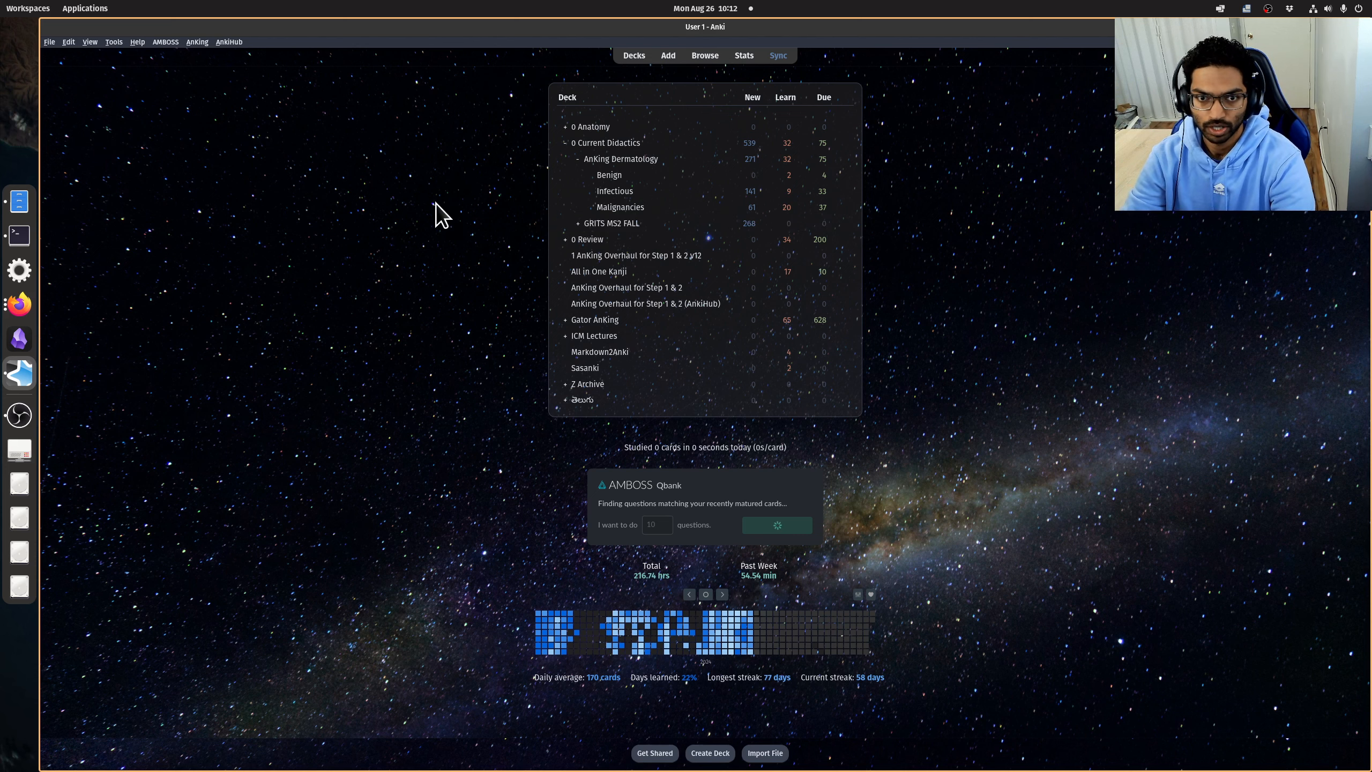
Switch to the terminal to read the anki_video.md outline and return to the Anki deck list.
{"action": "left_click", "coordinate": [20, 235]}
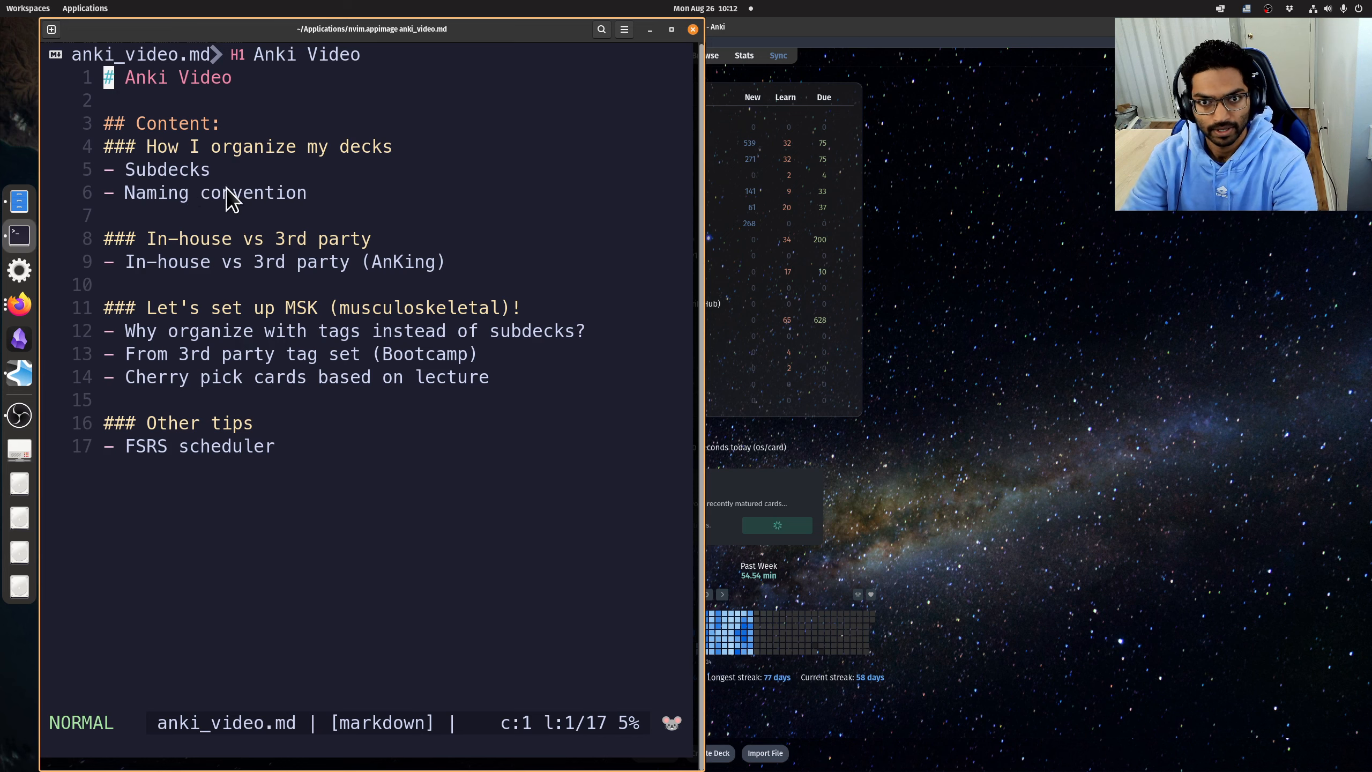
{"action": "left_click", "coordinate": [920, 224]}
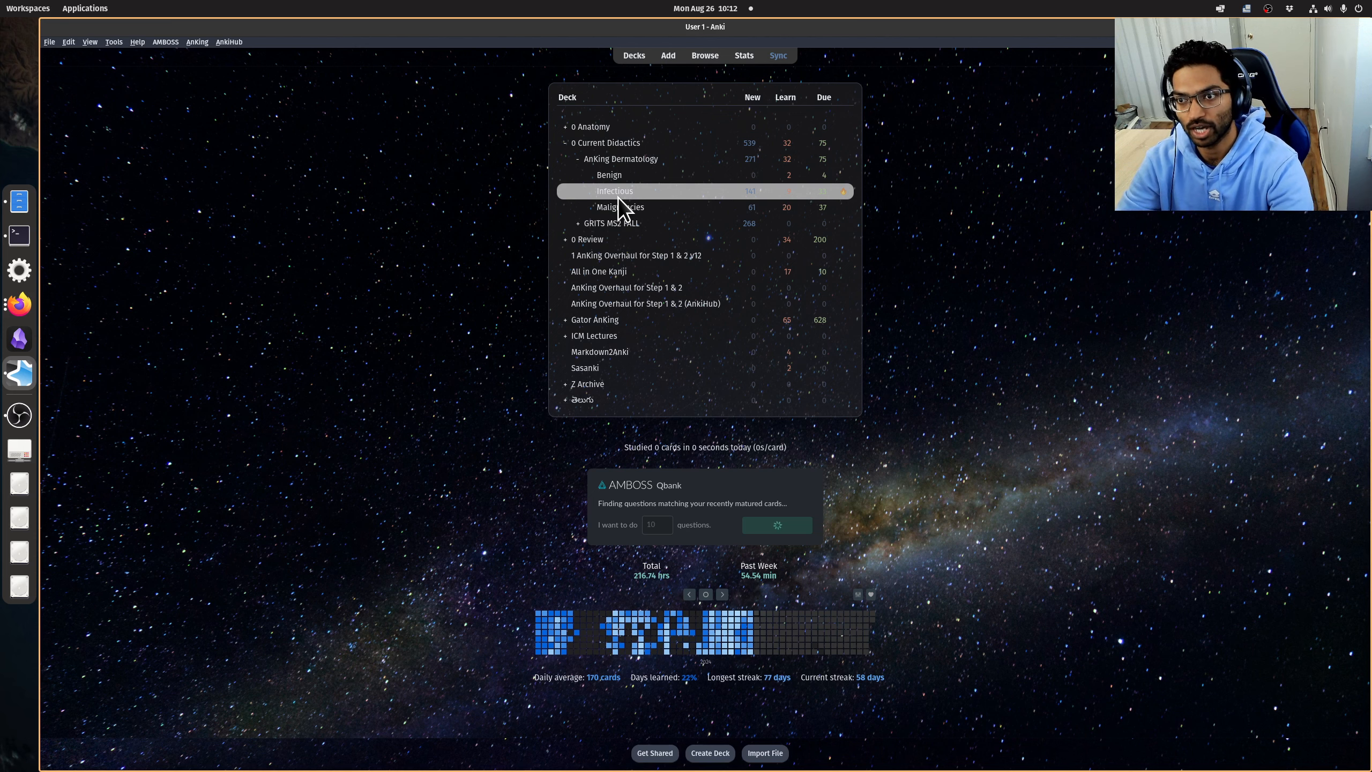
{"action": "left_click", "coordinate": [21, 237]}
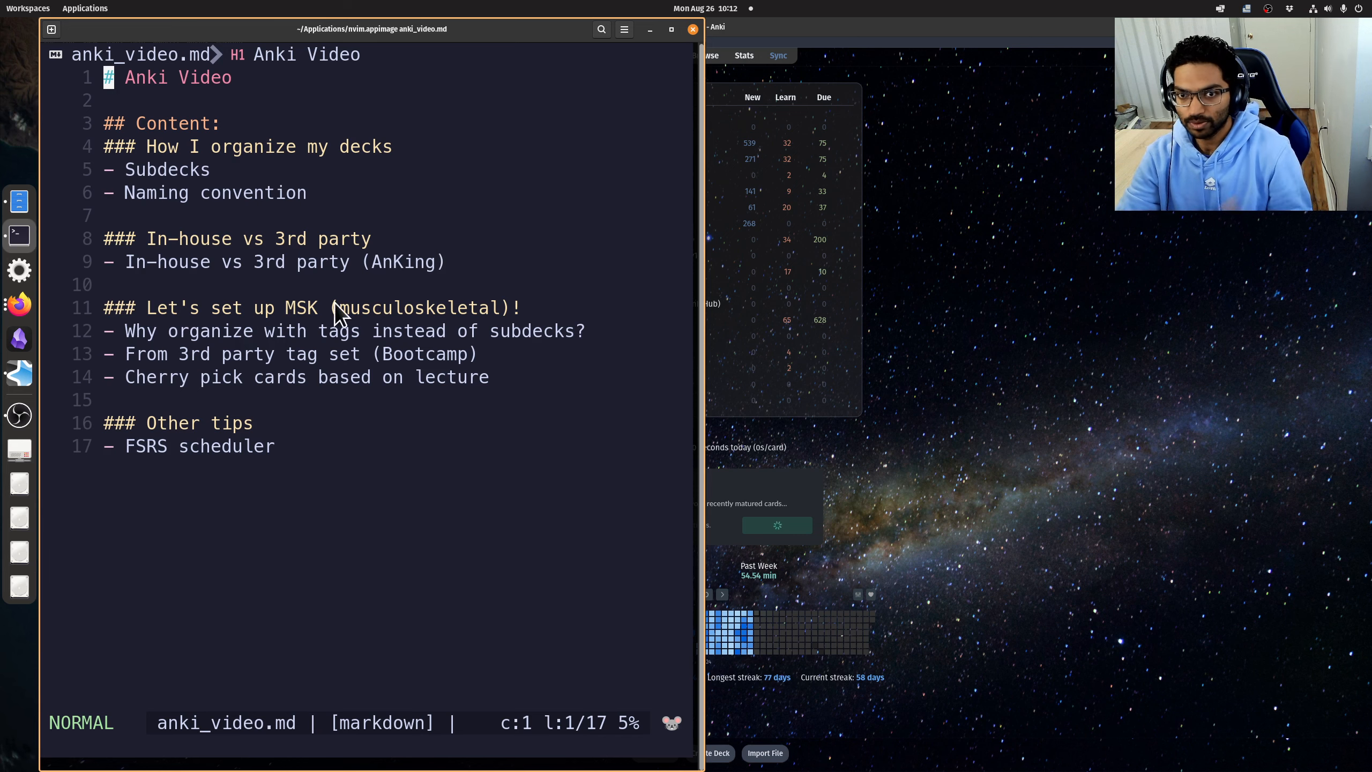
{"action": "left_click", "coordinate": [1035, 238]}
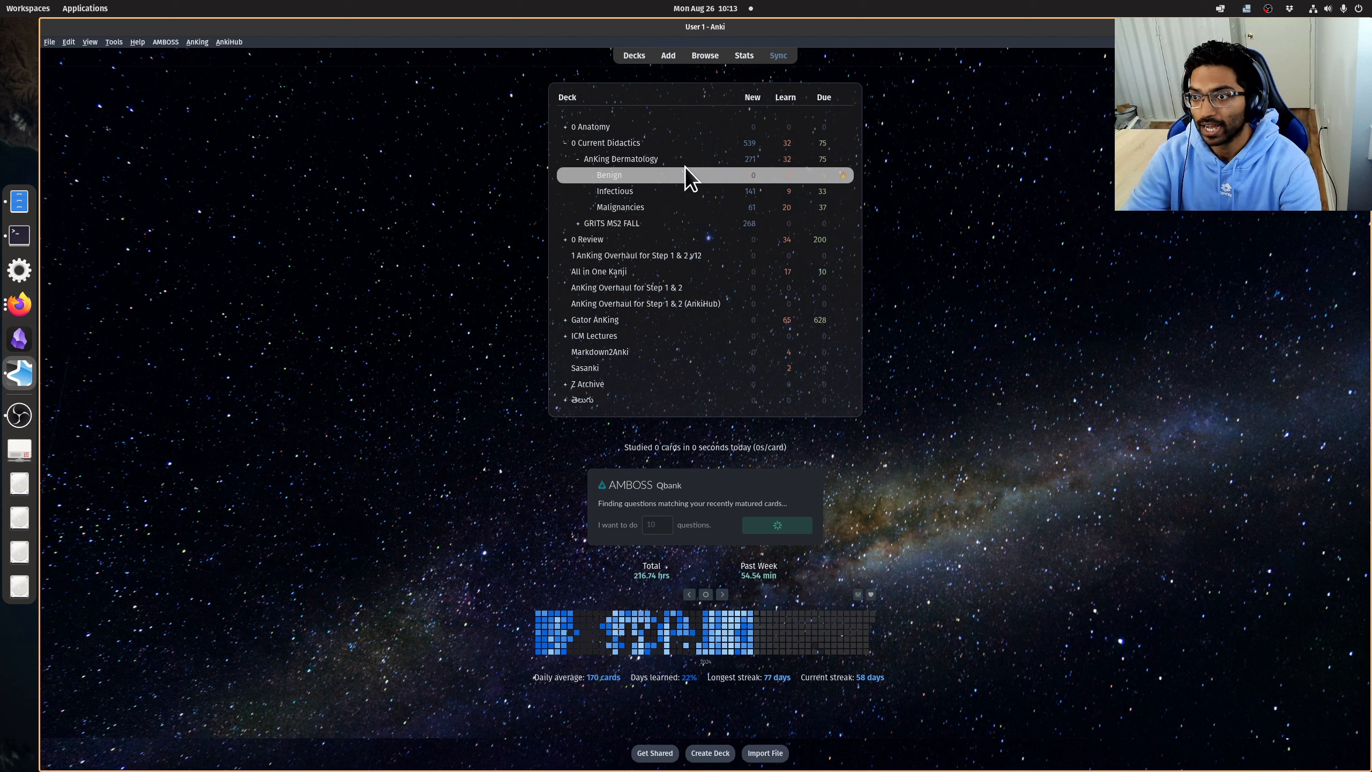
Open a card from AnKing Dermatology, view its AMBOSS entry for IgA vasculitis and its answer, and return to the deck list.
{"action": "left_click", "coordinate": [620, 160]}
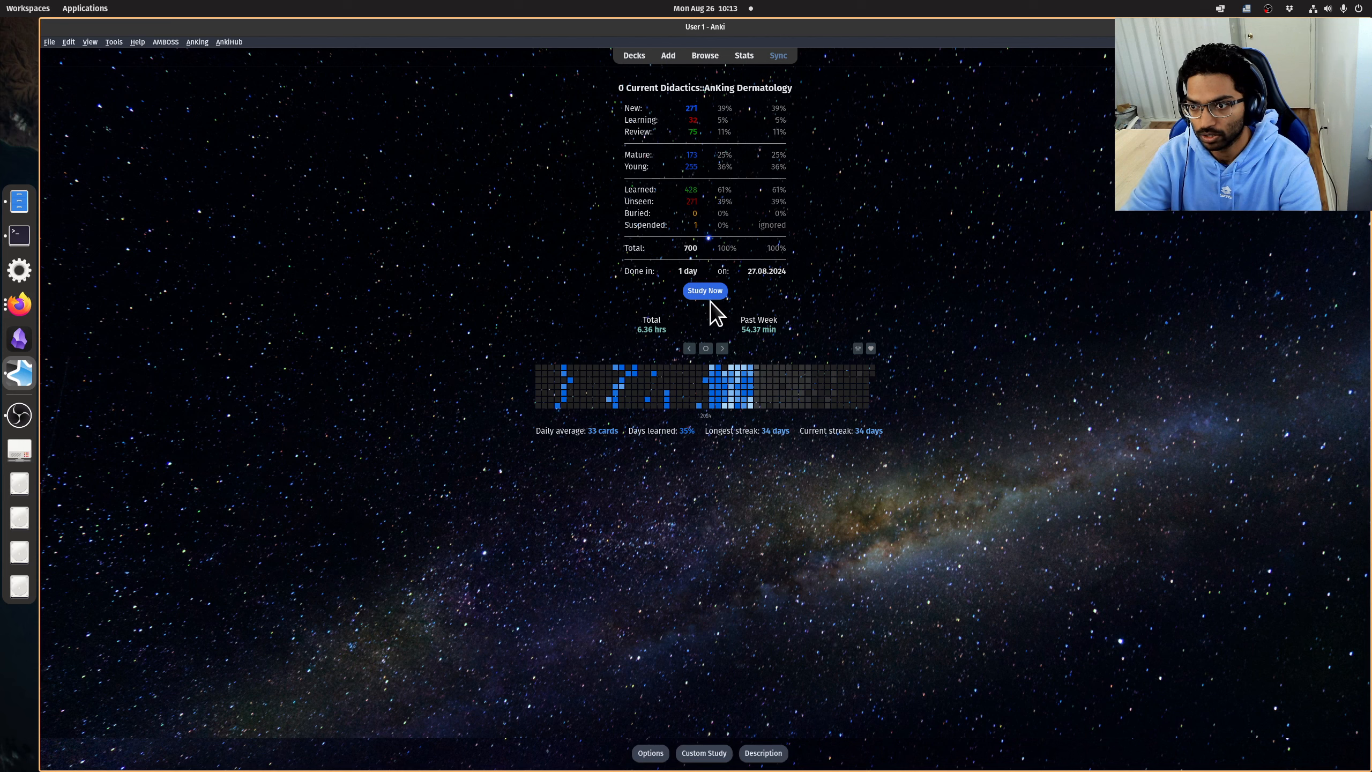
{"action": "key", "text": "s"}
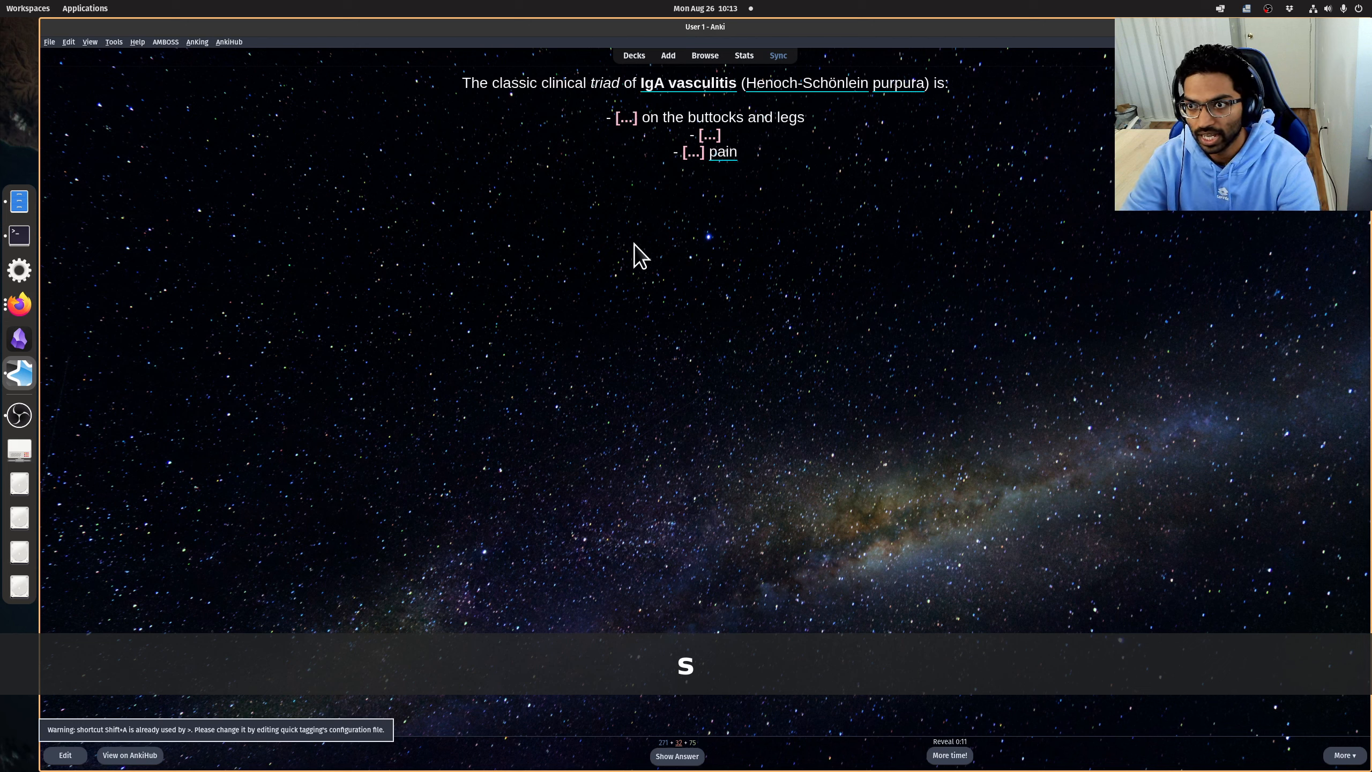
{"action": "left_click", "coordinate": [689, 83]}
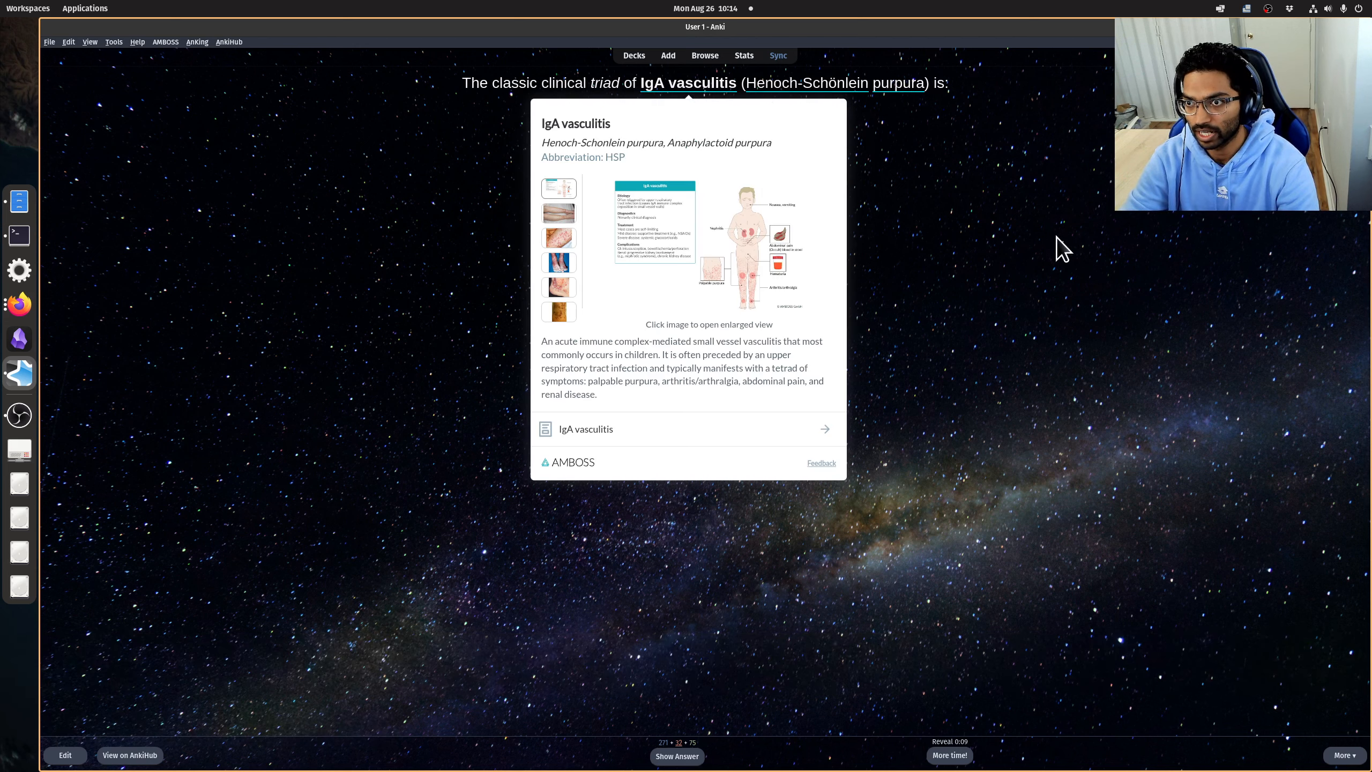
{"action": "left_click", "coordinate": [1052, 238]}
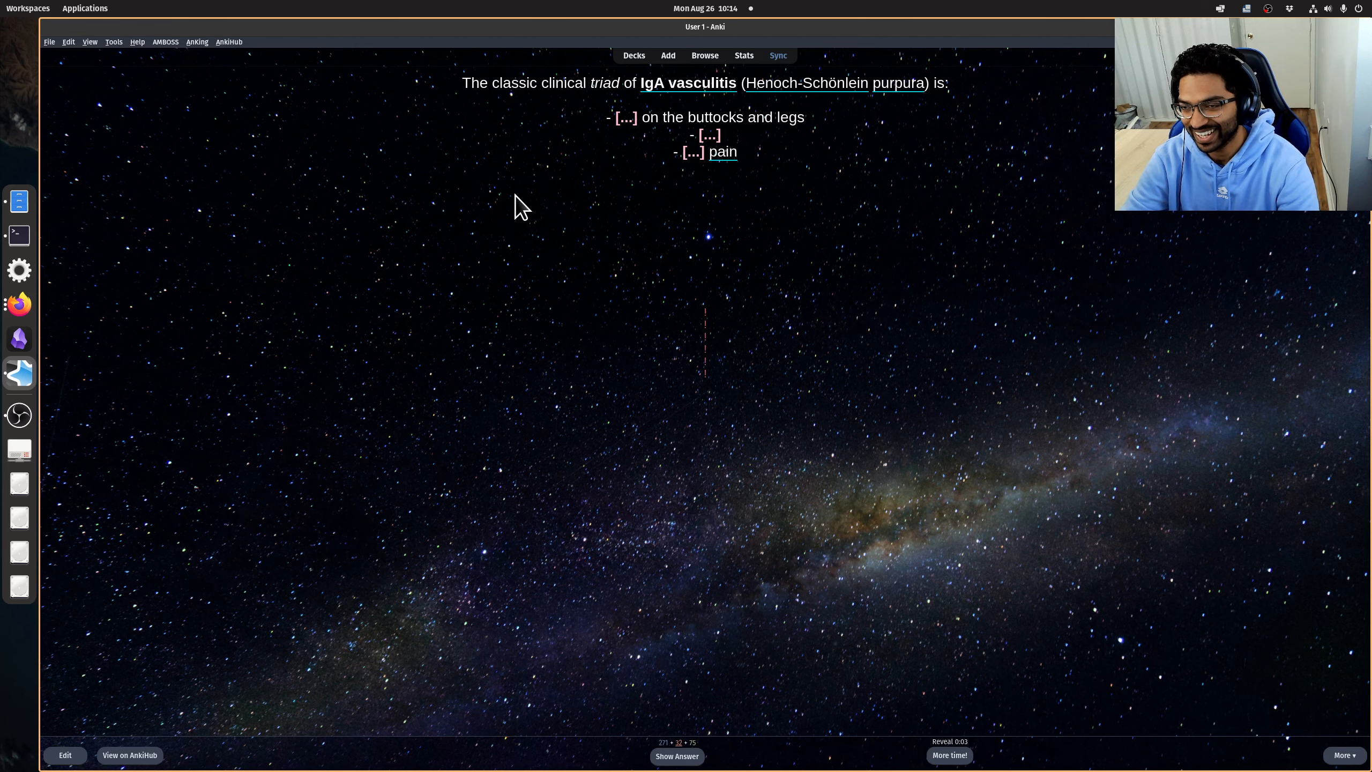
{"action": "key", "text": "space"}
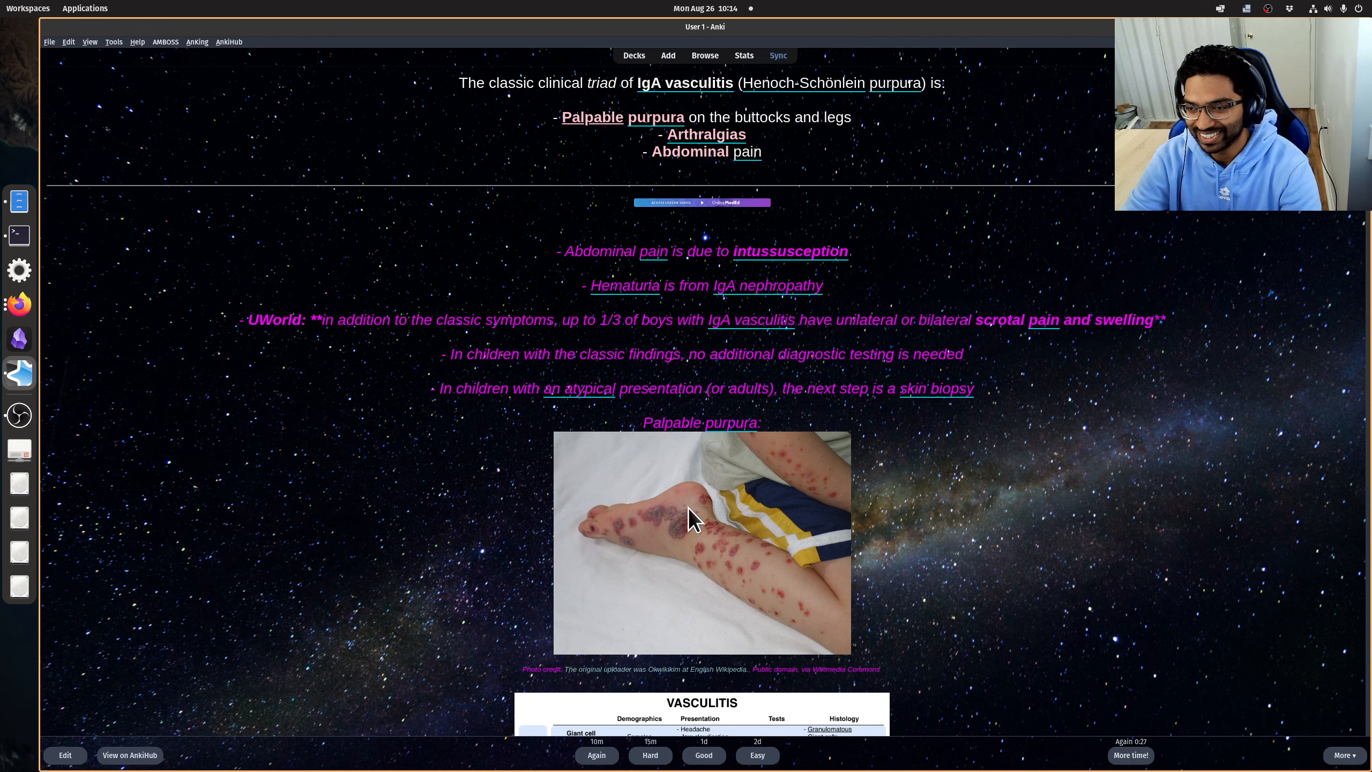
{"action": "key", "text": "d"}
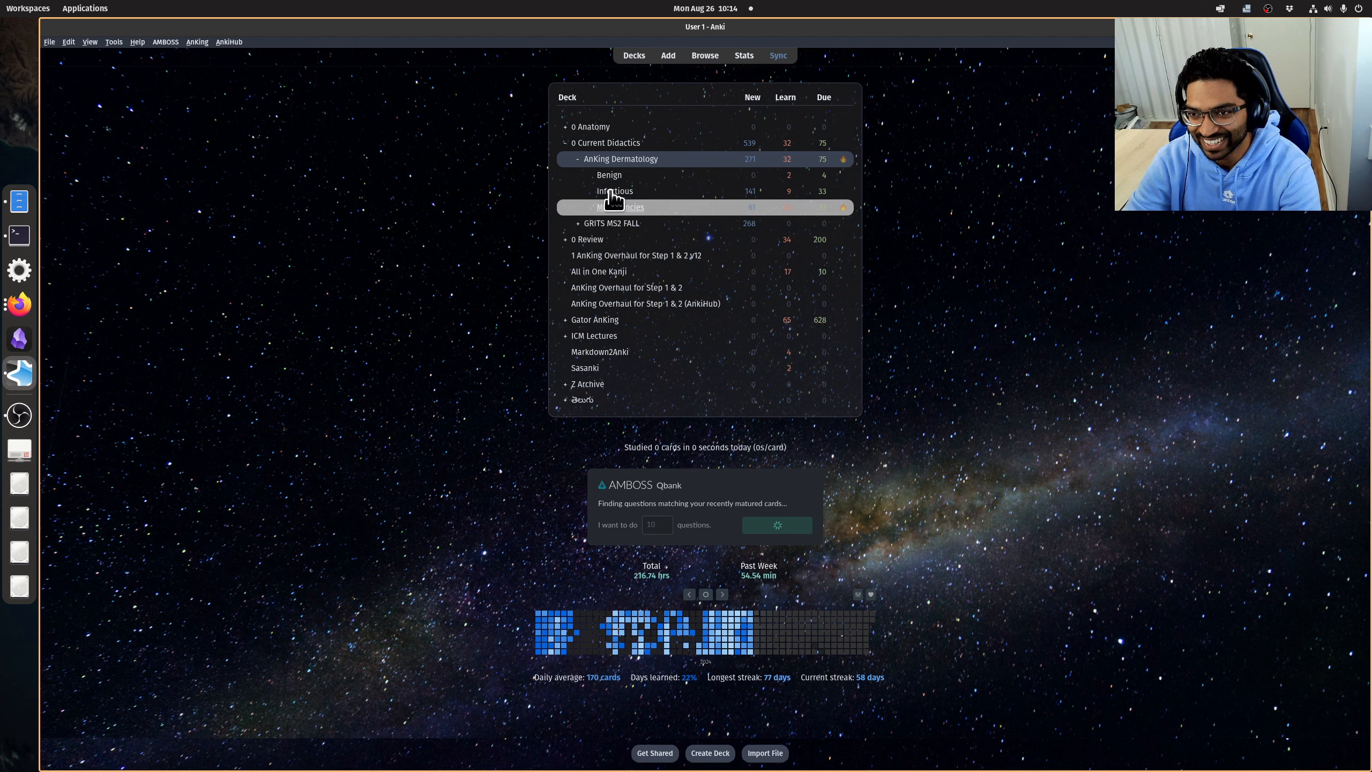
Expand the 0 Review deck and start studying its Summer Sketchy subdeck.
{"action": "left_click", "coordinate": [565, 241]}
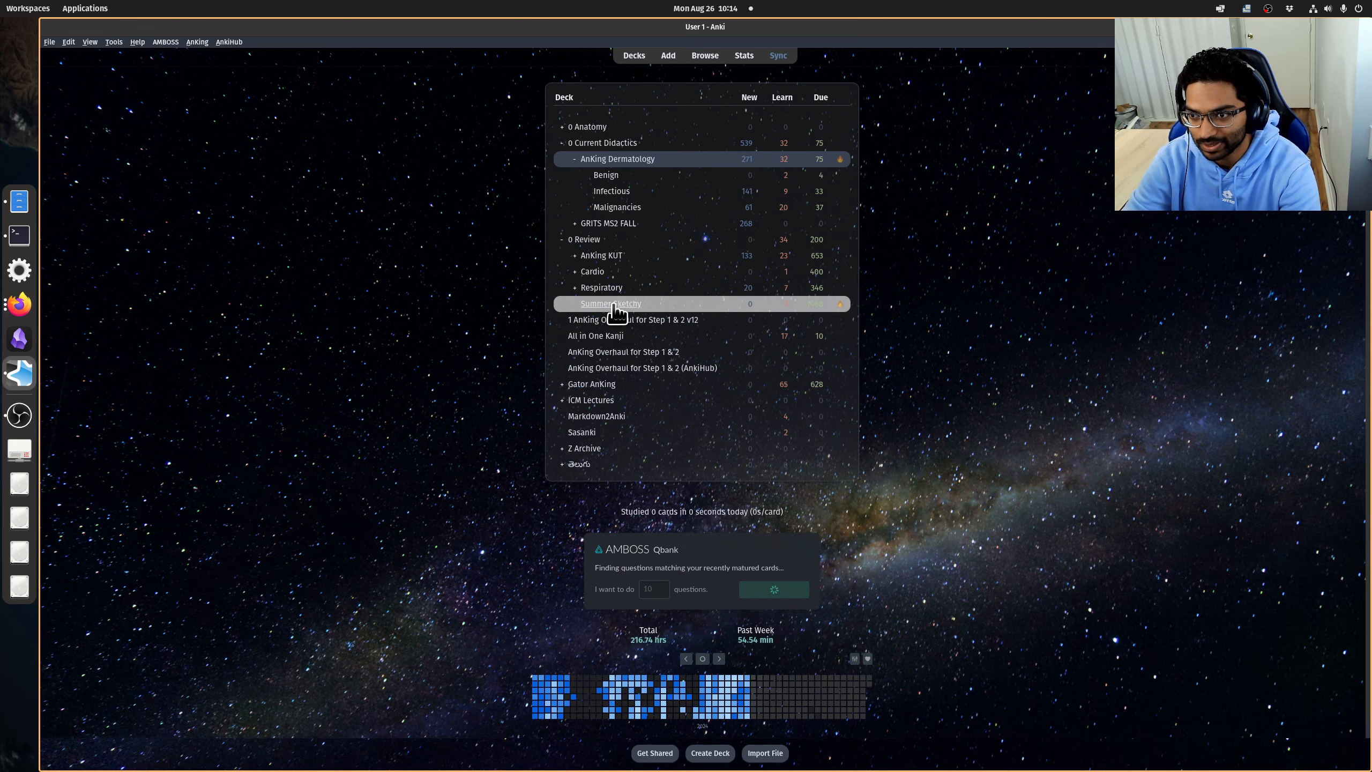
{"action": "key", "text": "s"}
{"action": "key", "text": "s"}
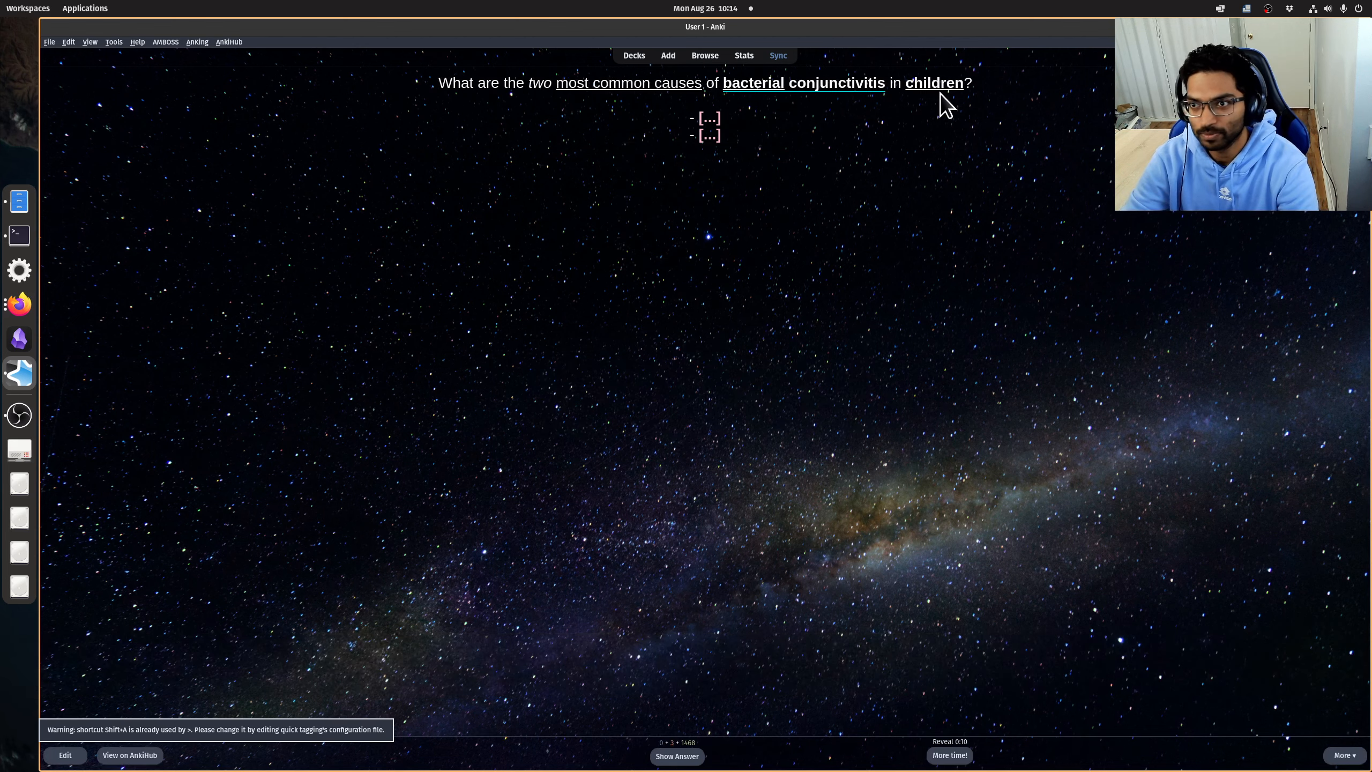
{"action": "left_click", "coordinate": [859, 87]}
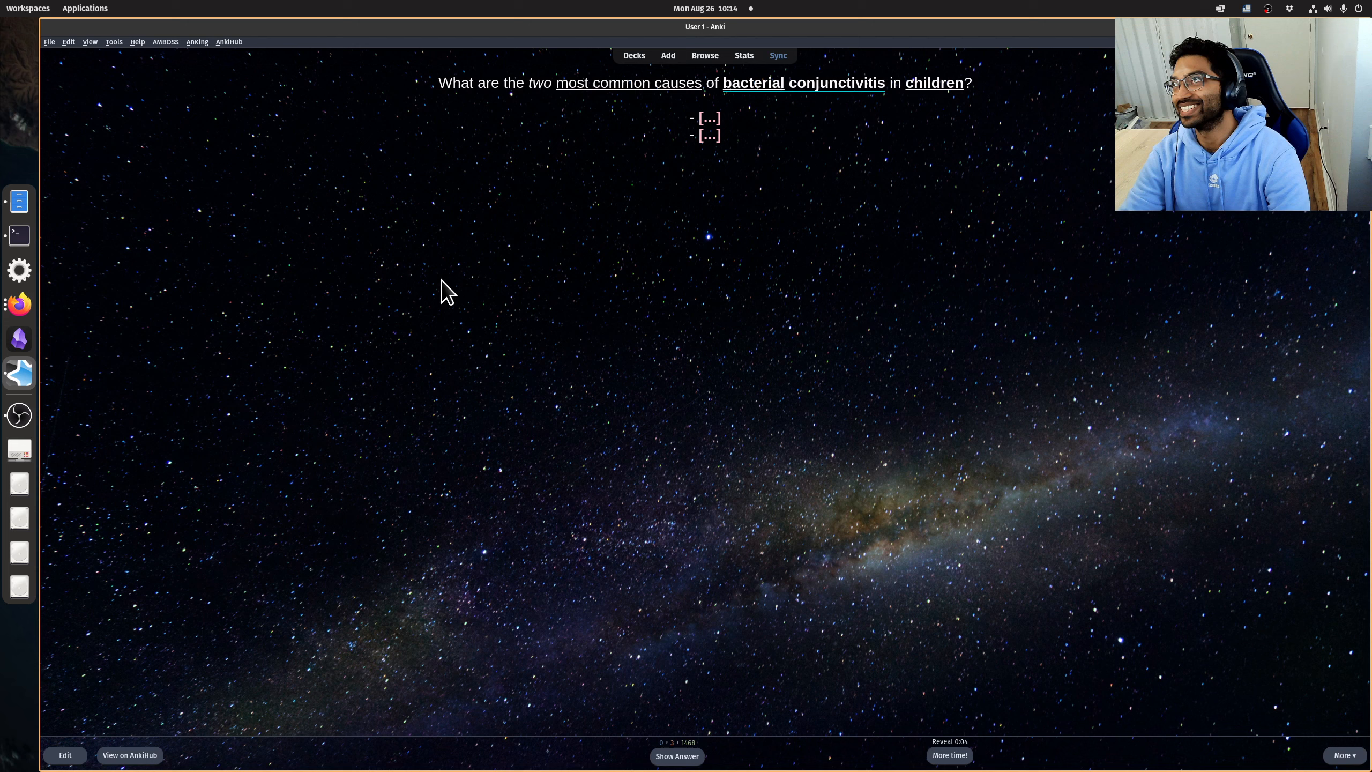
Reveal the bacterial conjunctivitis card's answer with the timer stopped and examine the extra notes below it.
{"action": "key", "text": "space"}
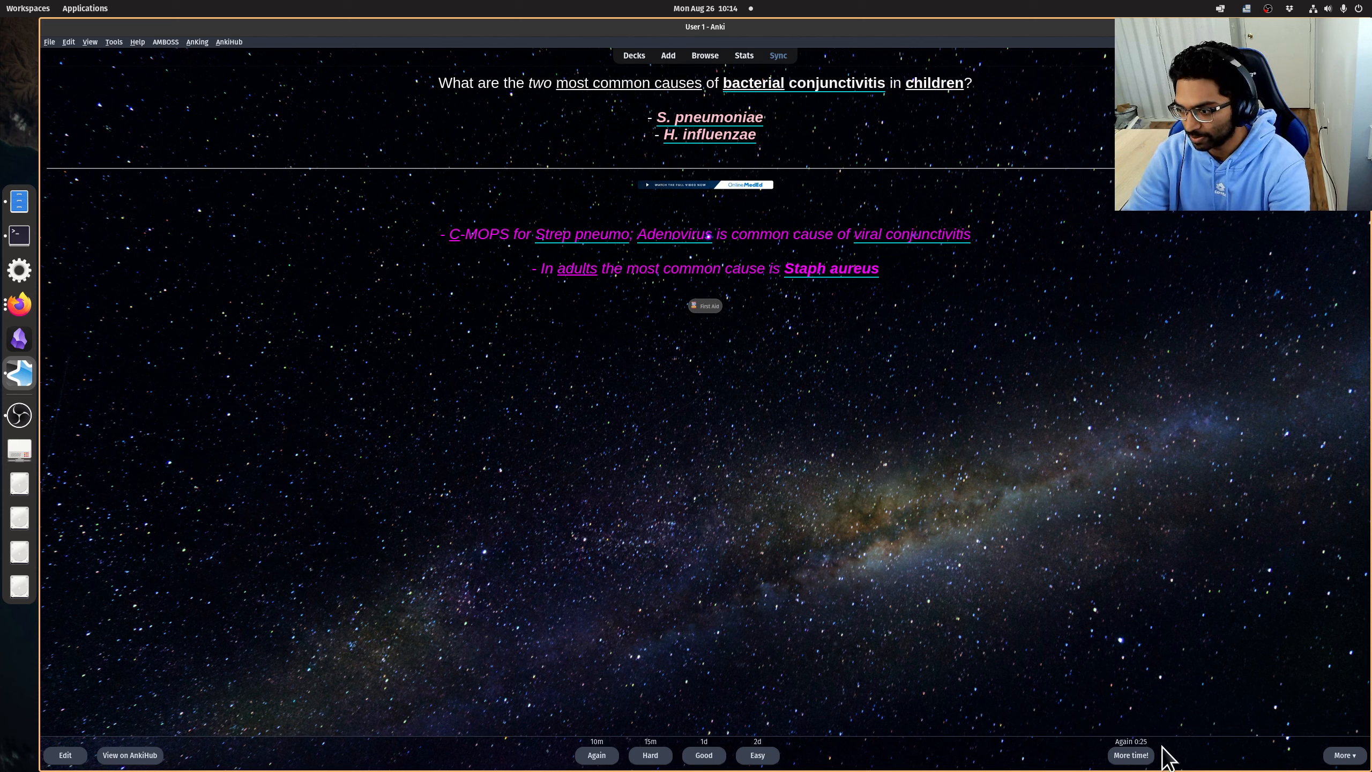
{"action": "key", "text": "p"}
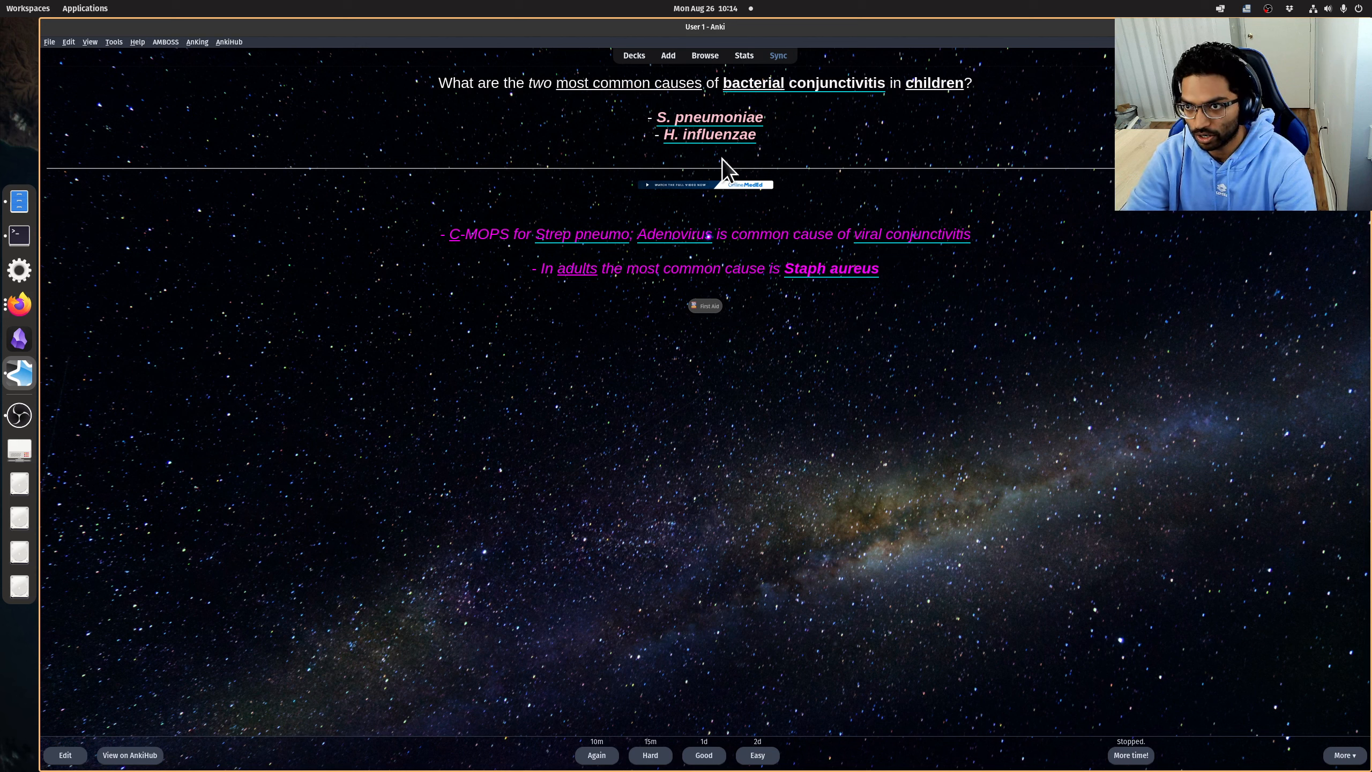
{"action": "mouse_move", "coordinate": [773, 83]}
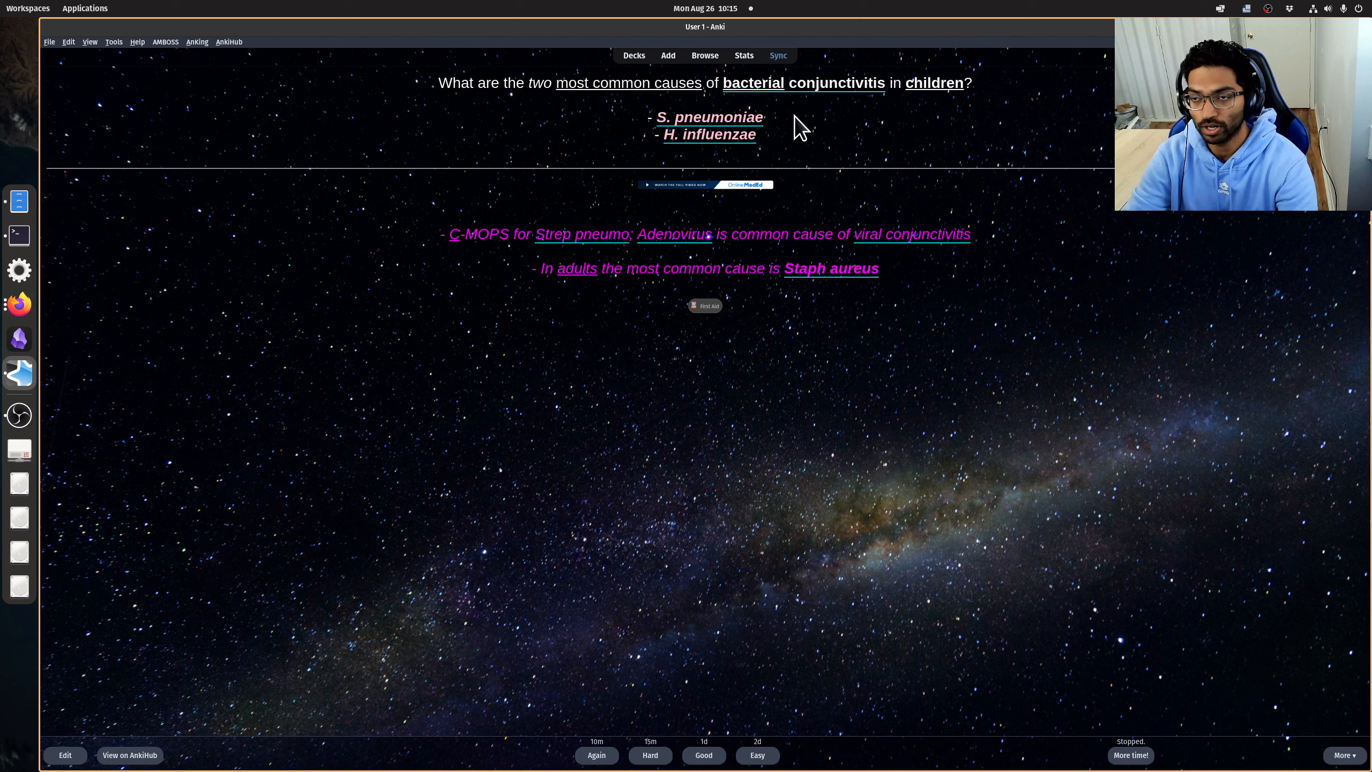
{"action": "mouse_move", "coordinate": [758, 117]}
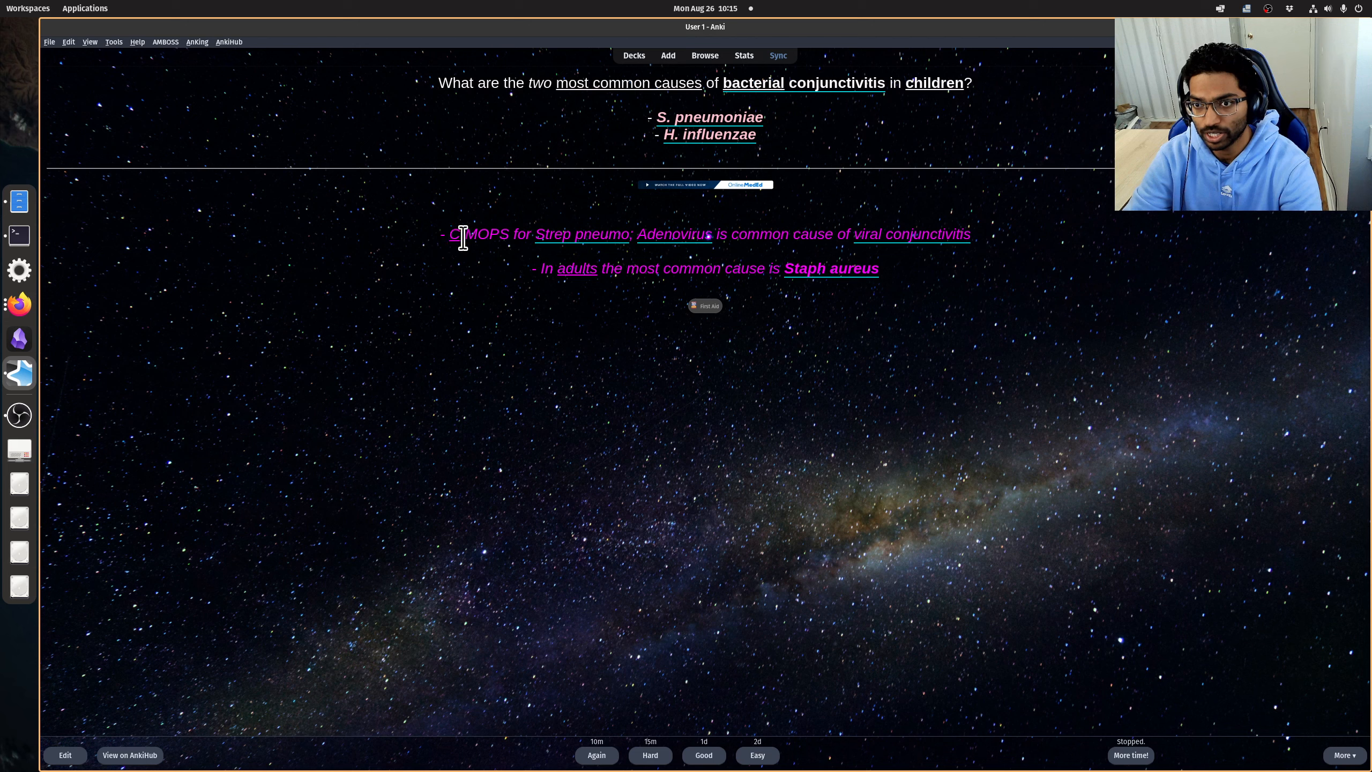
{"action": "left_click_drag", "start_coordinate": [450, 236], "coordinate": [508, 238]}
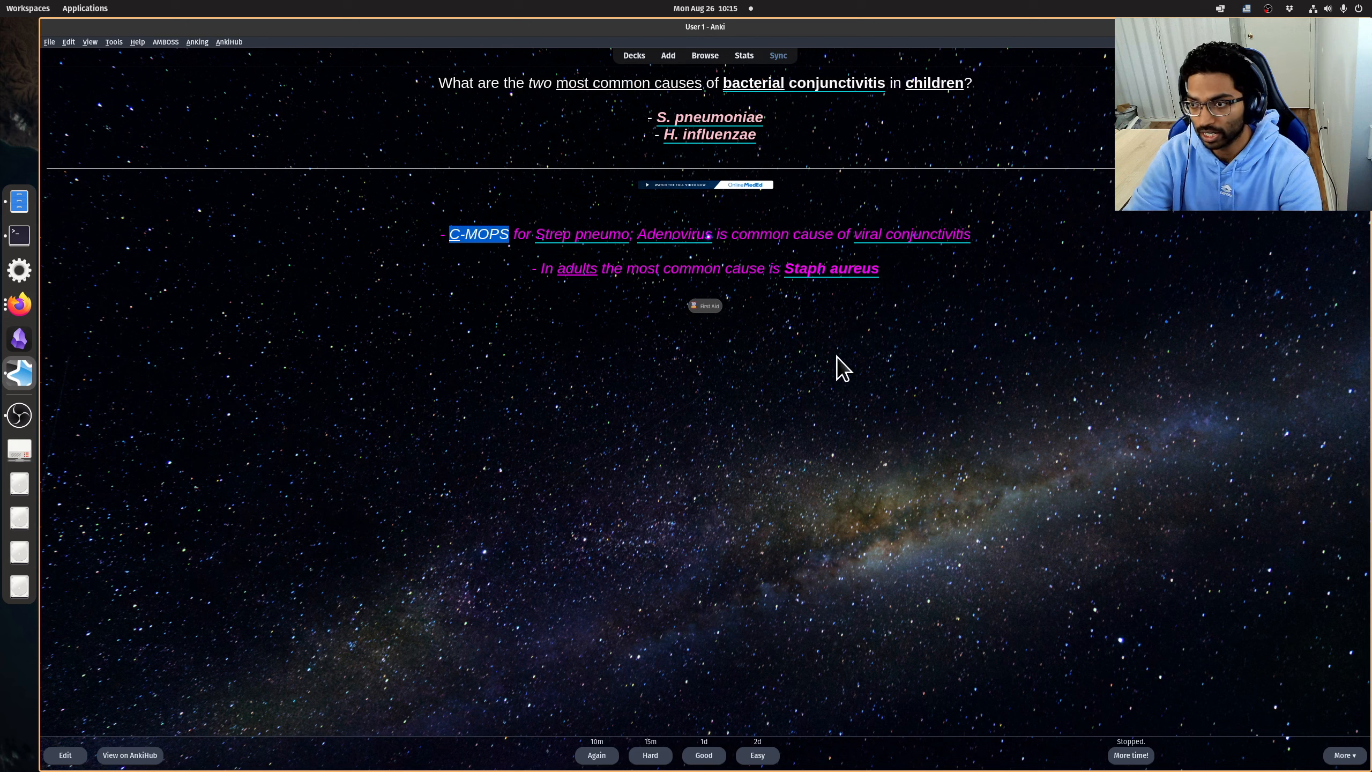
{"action": "left_click_drag", "start_coordinate": [728, 235], "coordinate": [825, 235]}
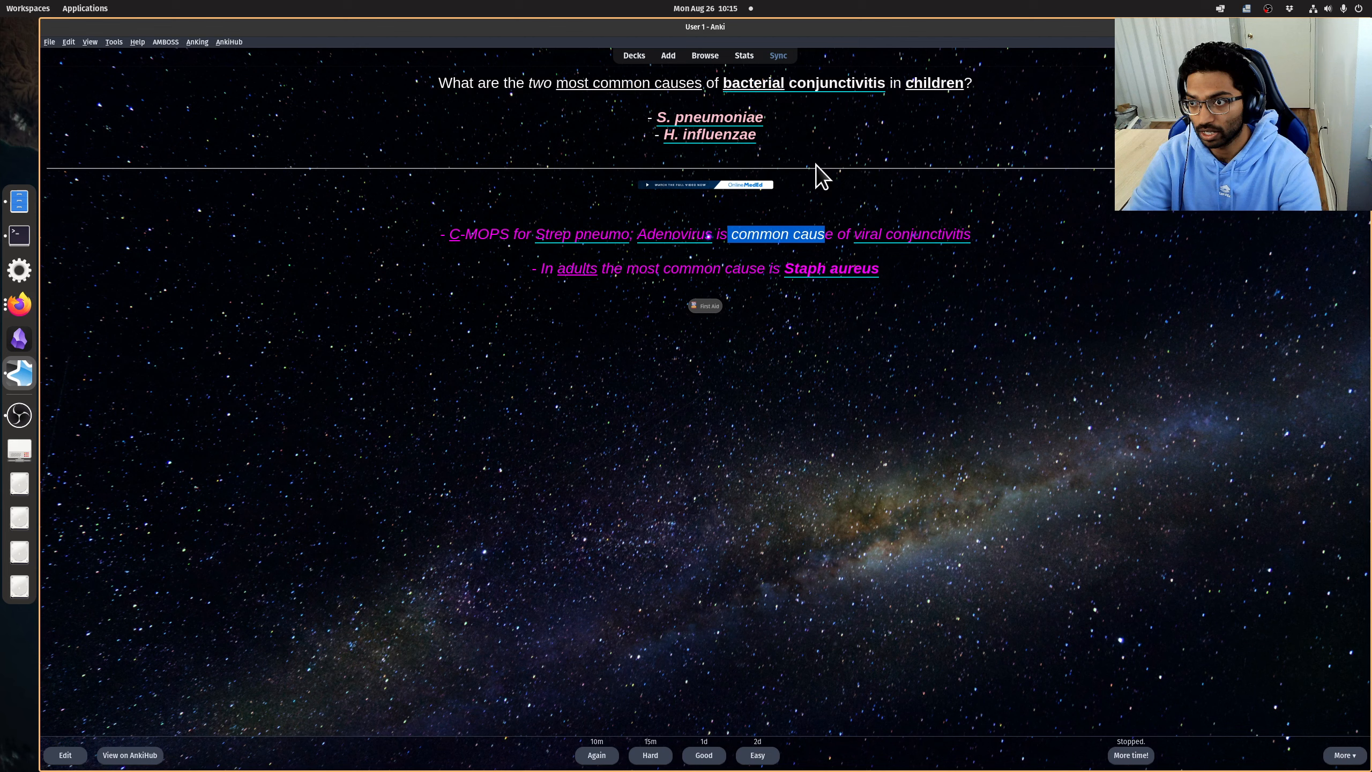
{"action": "left_click", "coordinate": [1100, 181]}
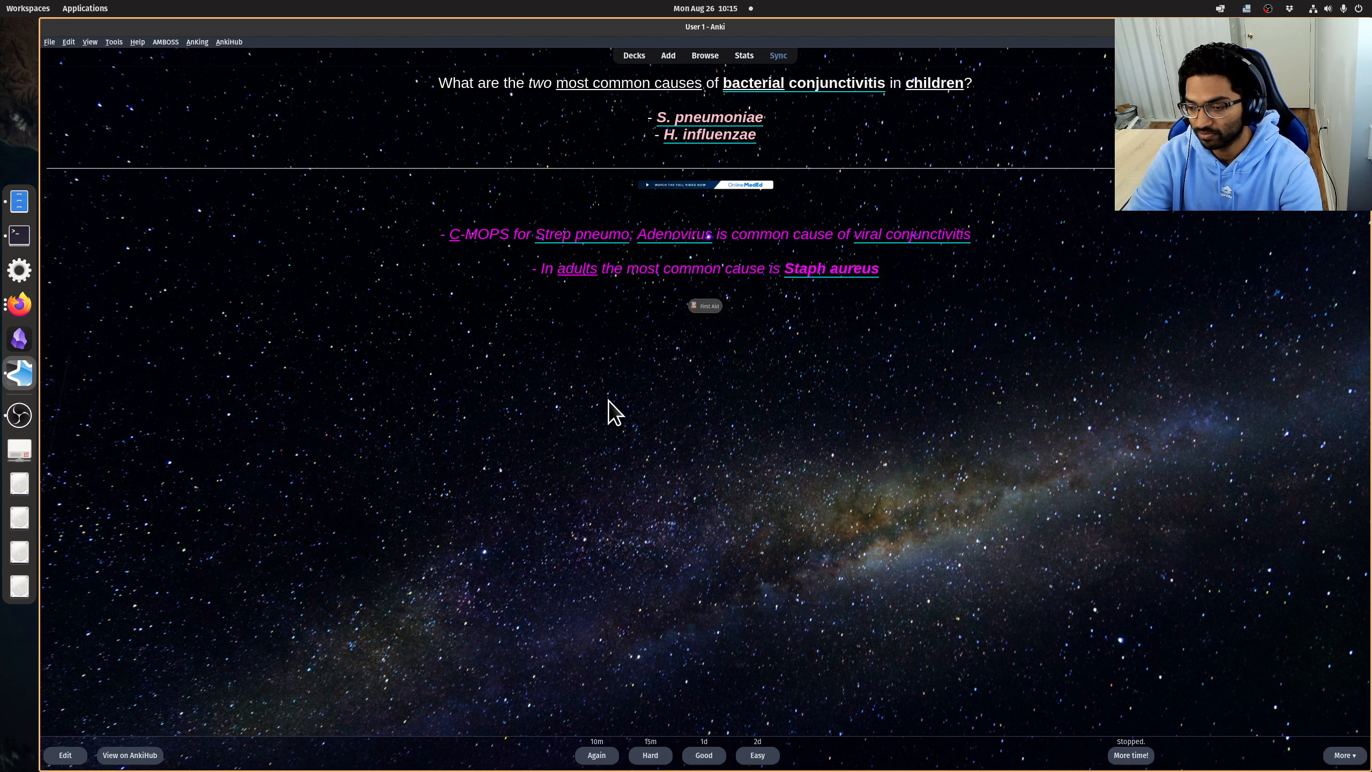
Reopen Summer Sketchy from the deck list and rate the bacterial conjunctivitis card as Good.
{"action": "key", "text": "d"}
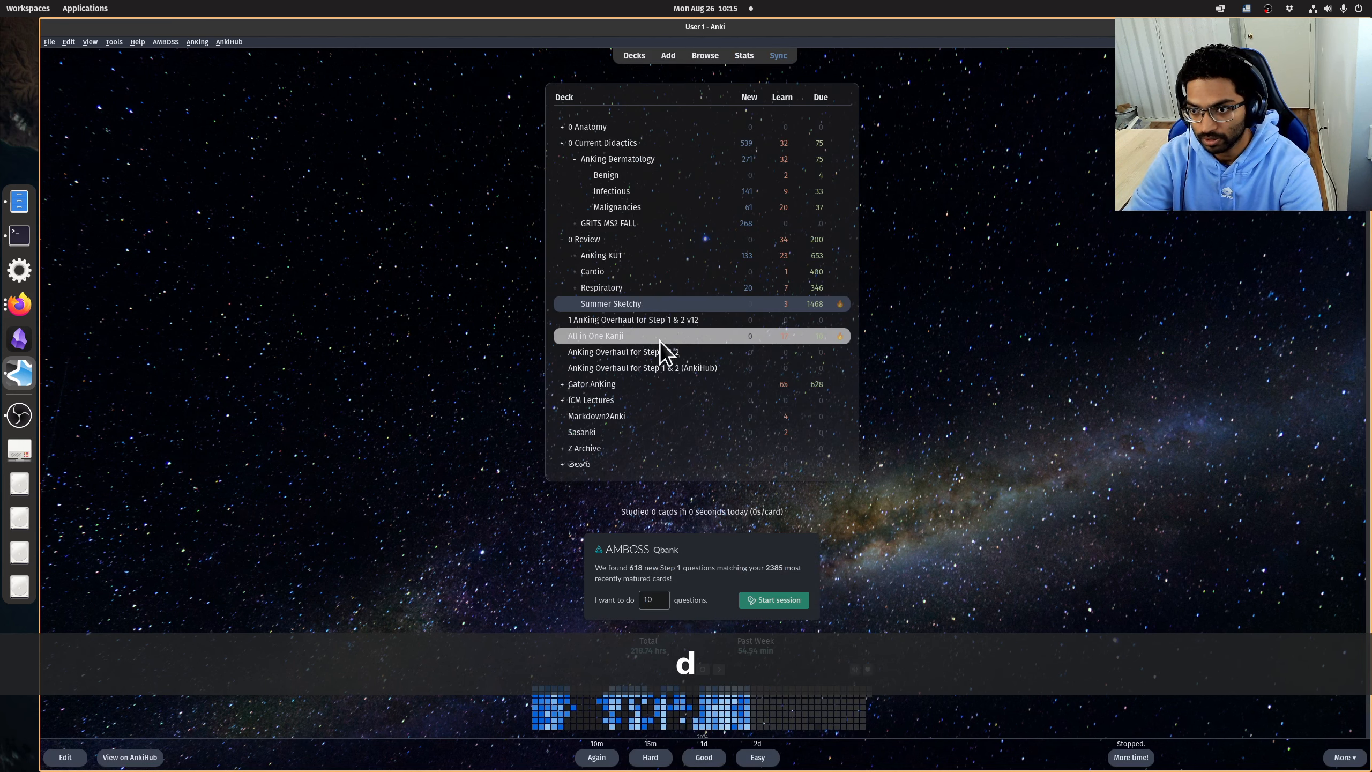
{"action": "key", "text": "s"}
{"action": "key", "text": "s"}
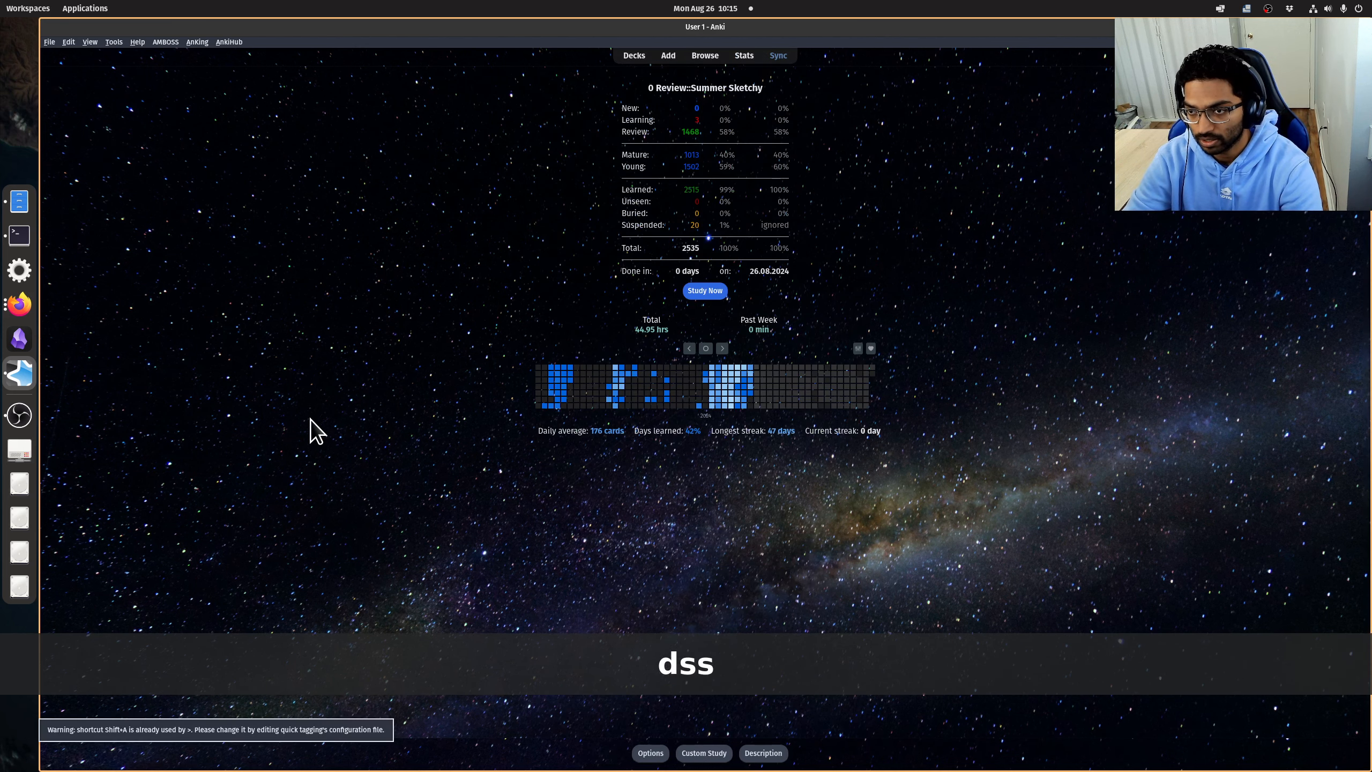
{"action": "key", "text": "space"}
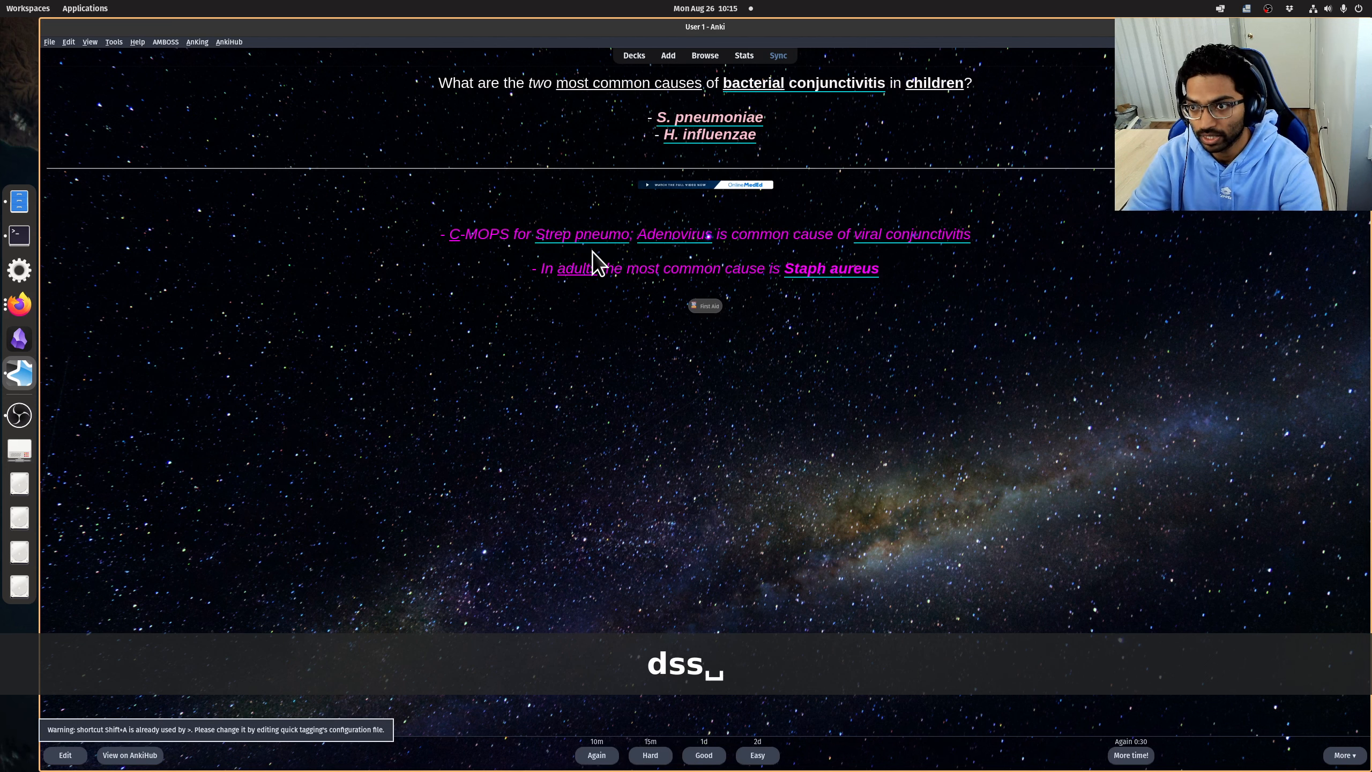
{"action": "key", "text": "3"}
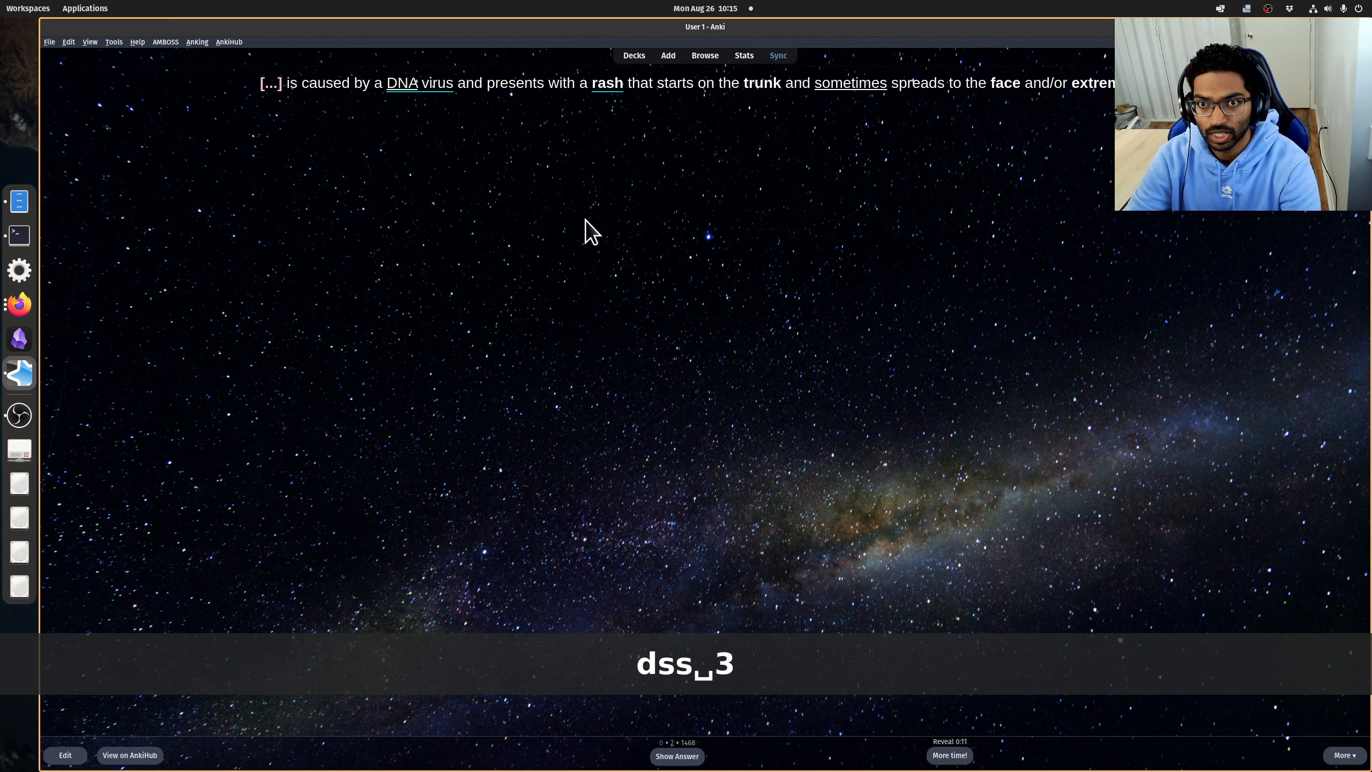
Reveal the answer to the DNA virus rash card and look through its first Sketchy images and summary list.
{"action": "key", "text": "space"}
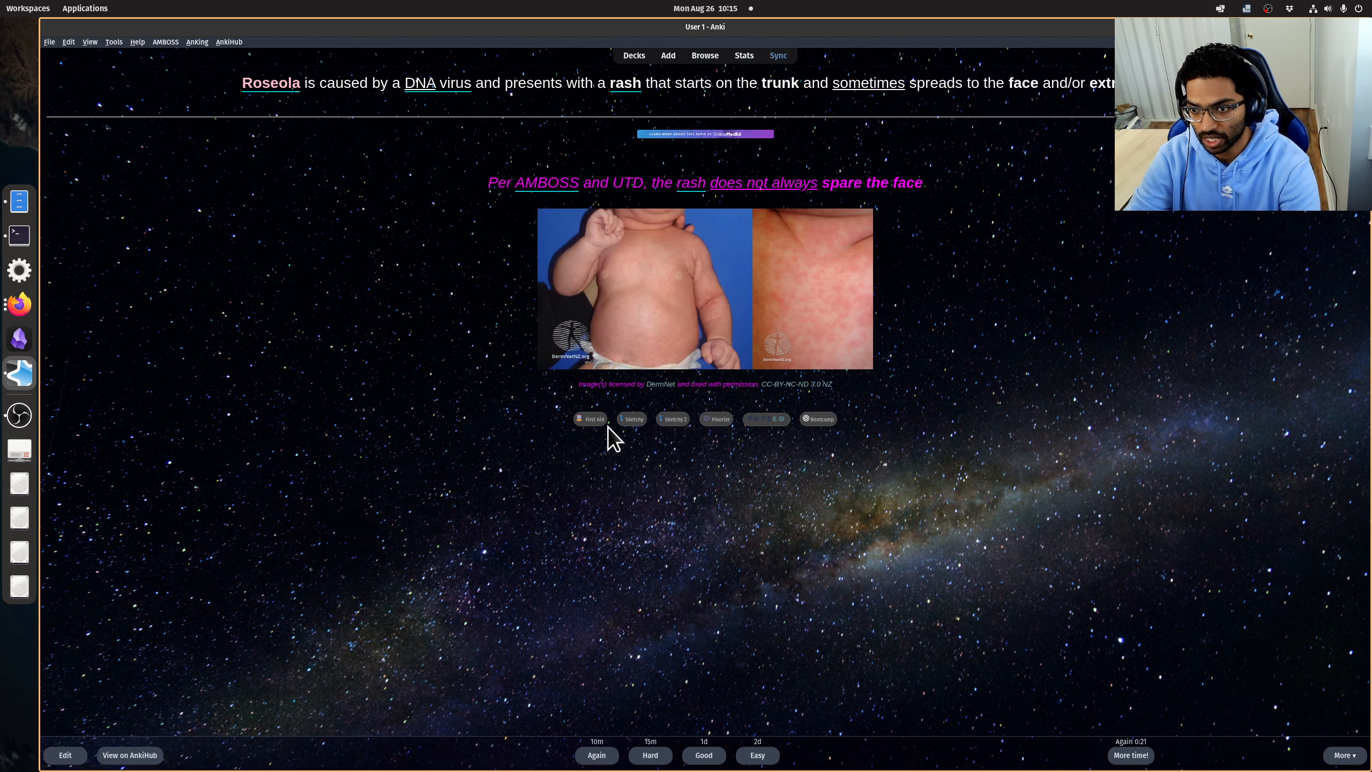
{"action": "left_click", "coordinate": [627, 421]}
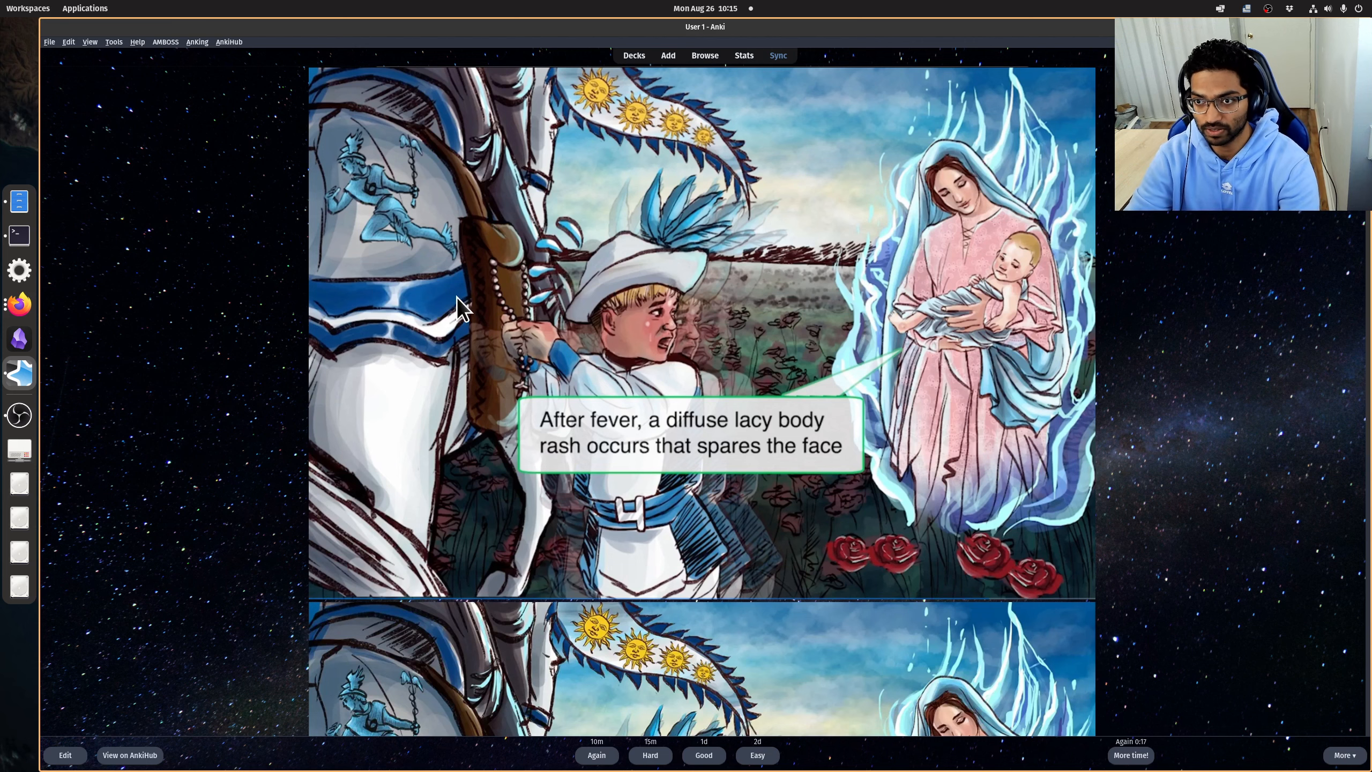
{"action": "scroll", "coordinate": [492, 285], "scroll_direction": "up", "scroll_amount": 4}
{"action": "scroll", "coordinate": [659, 293], "scroll_direction": "down", "scroll_amount": 12}
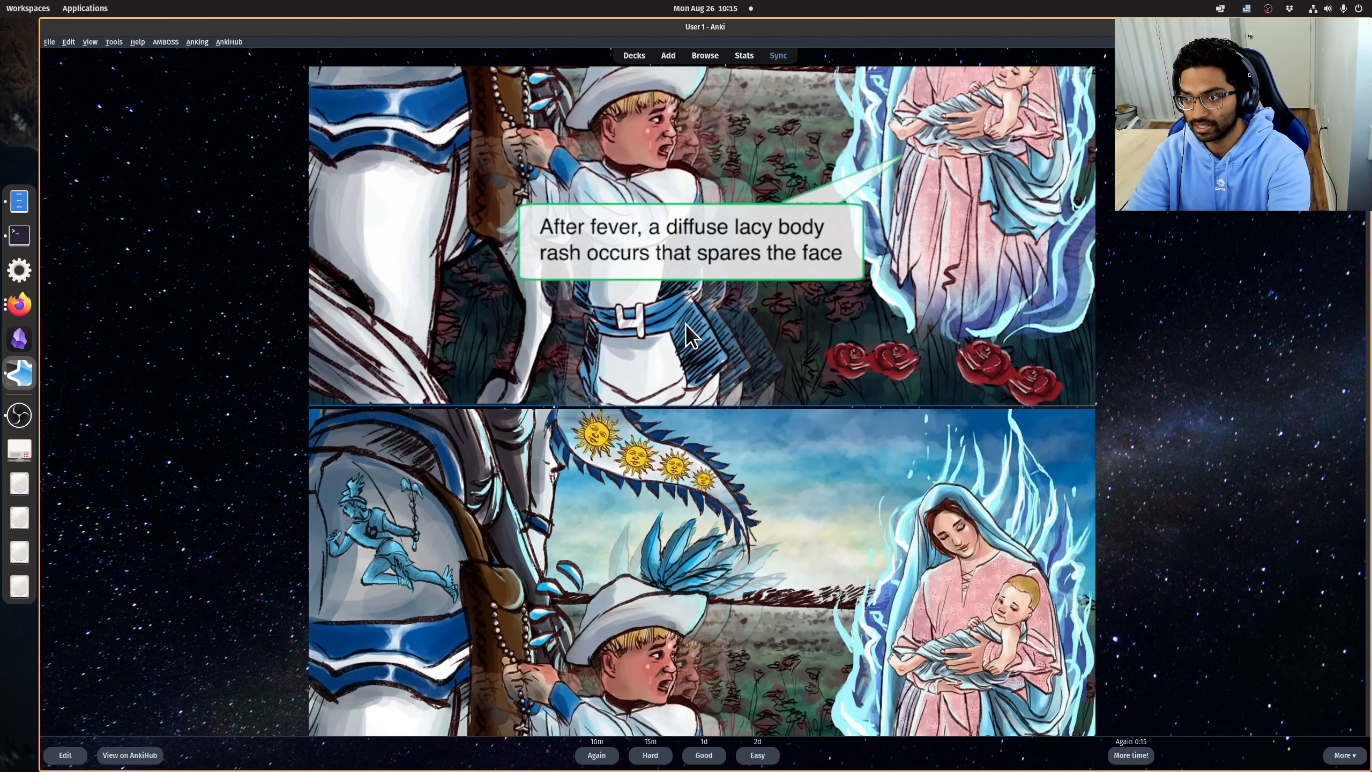
{"action": "scroll", "coordinate": [712, 457], "scroll_direction": "down", "scroll_amount": 5}
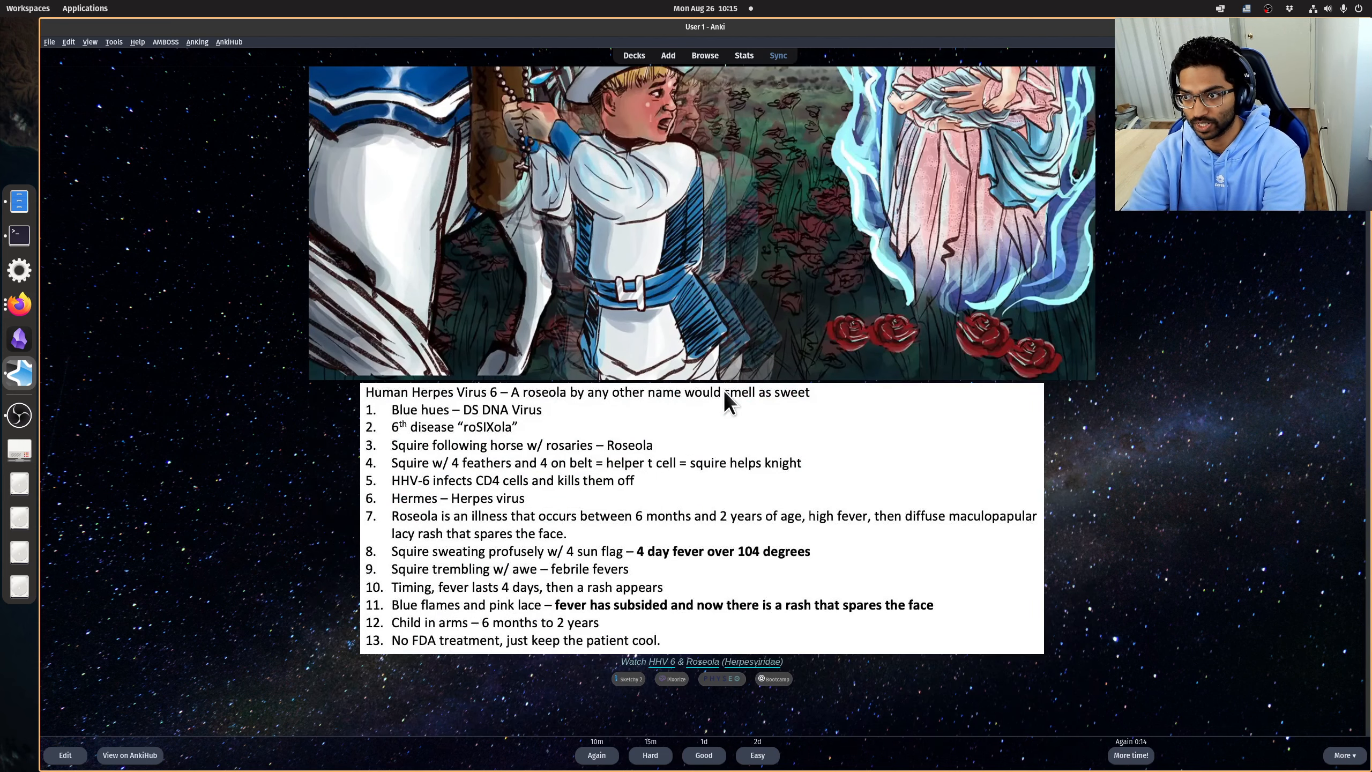
{"action": "scroll", "coordinate": [724, 390], "scroll_direction": "up", "scroll_amount": 18}
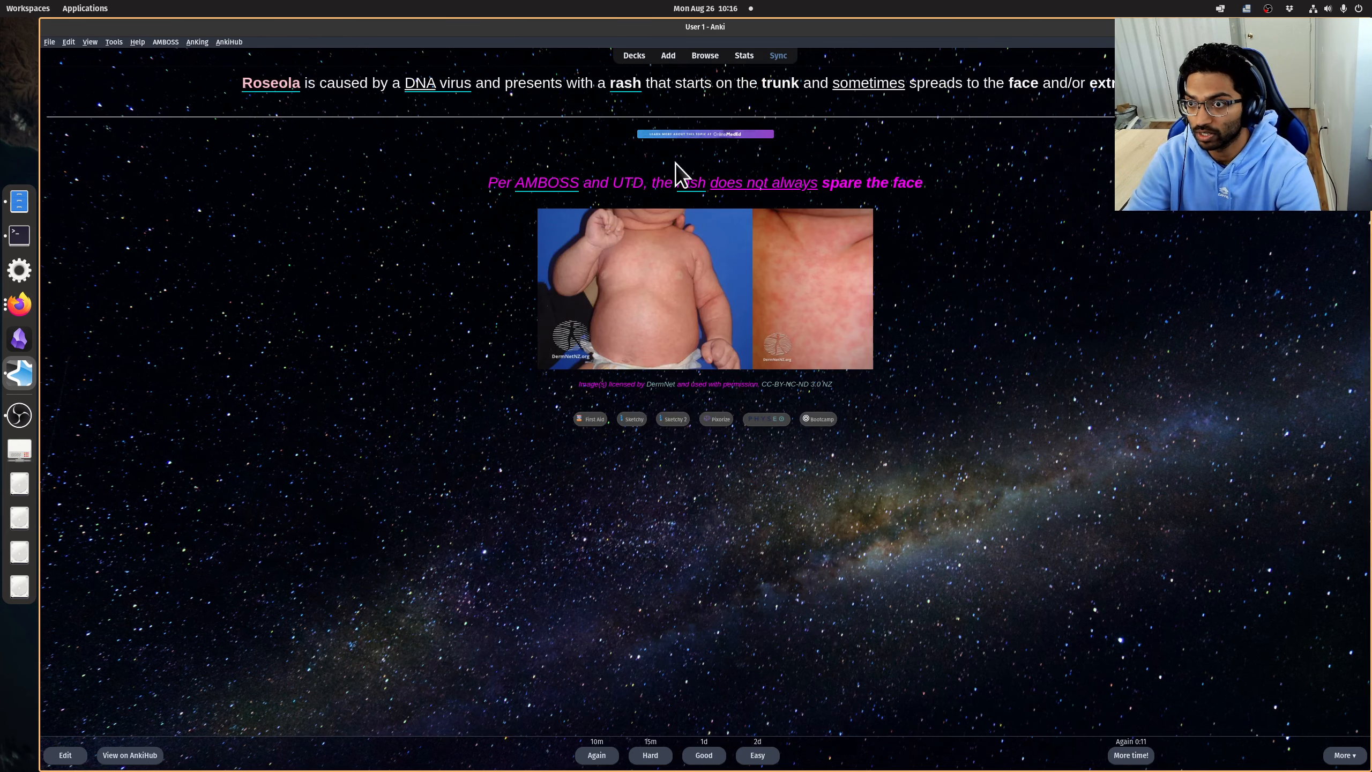
View the roseola card's Sketchy 2 image and Bootcamp resource, and return to the deck list.
{"action": "left_click", "coordinate": [672, 425]}
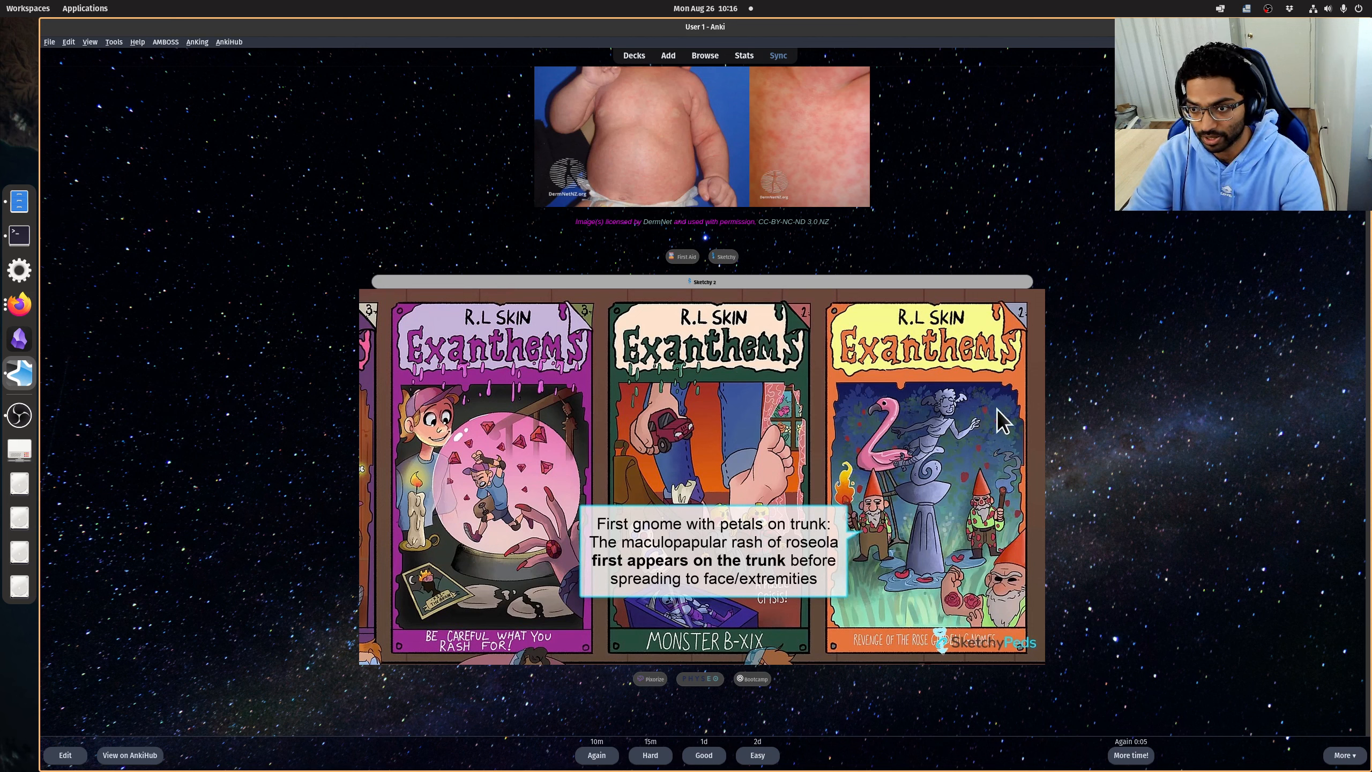
{"action": "left_click", "coordinate": [594, 277]}
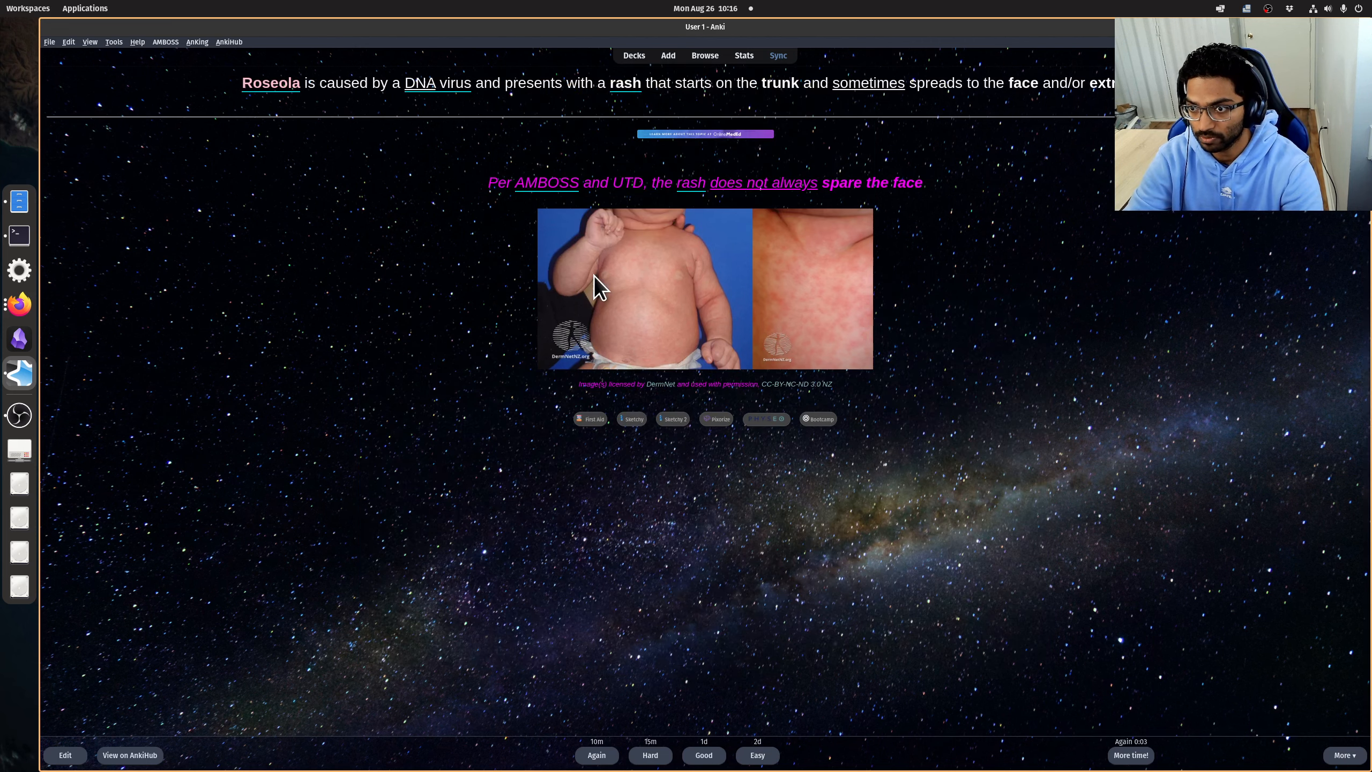
{"action": "left_click", "coordinate": [812, 422]}
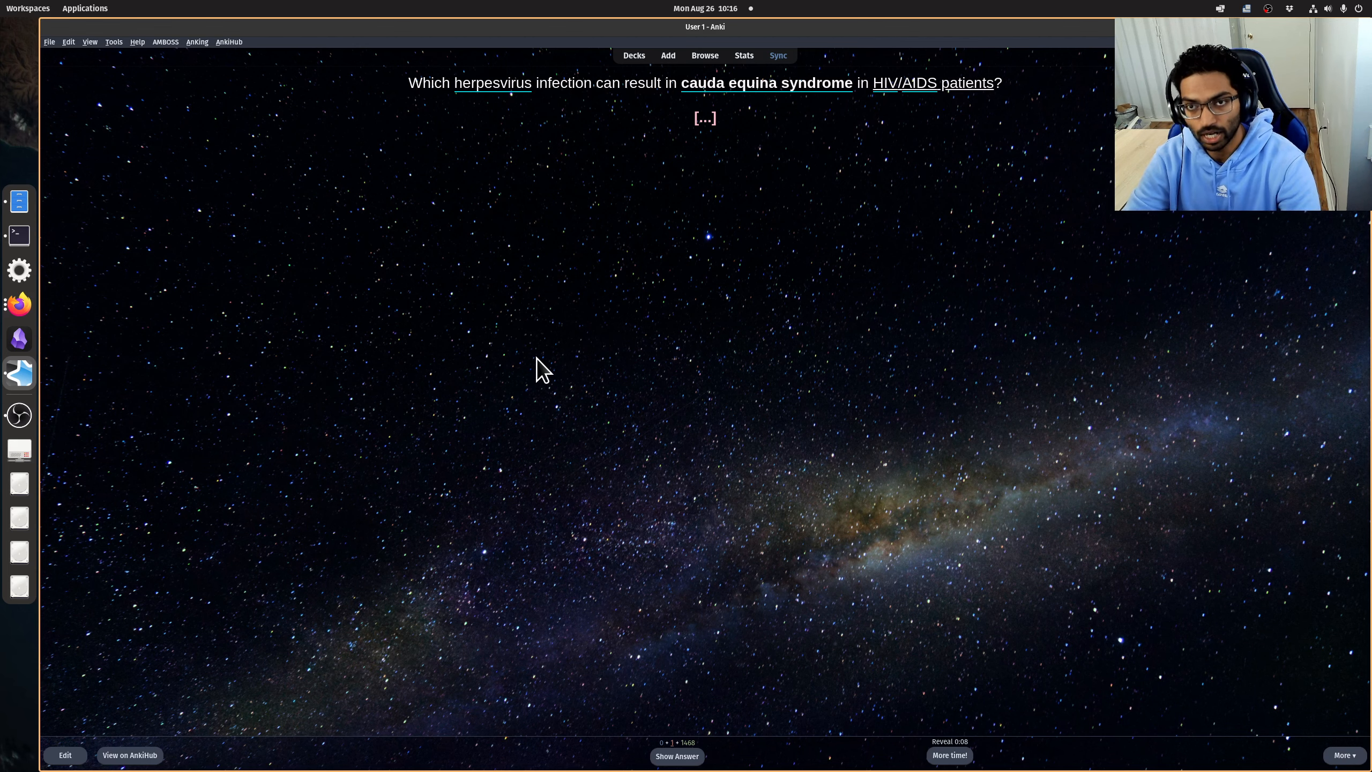
{"action": "key", "text": "d"}
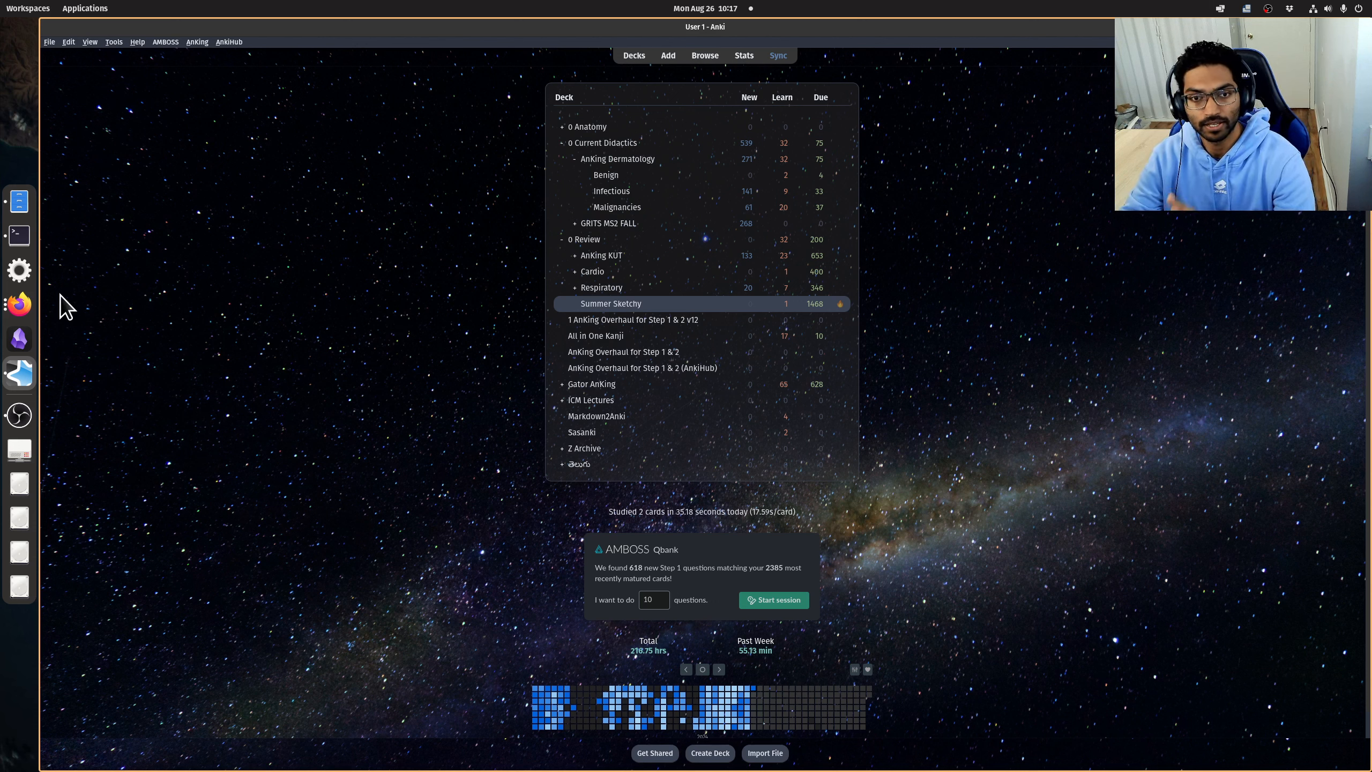
Switch to Firefox, bring up the AnkiHub Explore page and close the four browser tabs after it.
{"action": "left_click", "coordinate": [21, 306]}
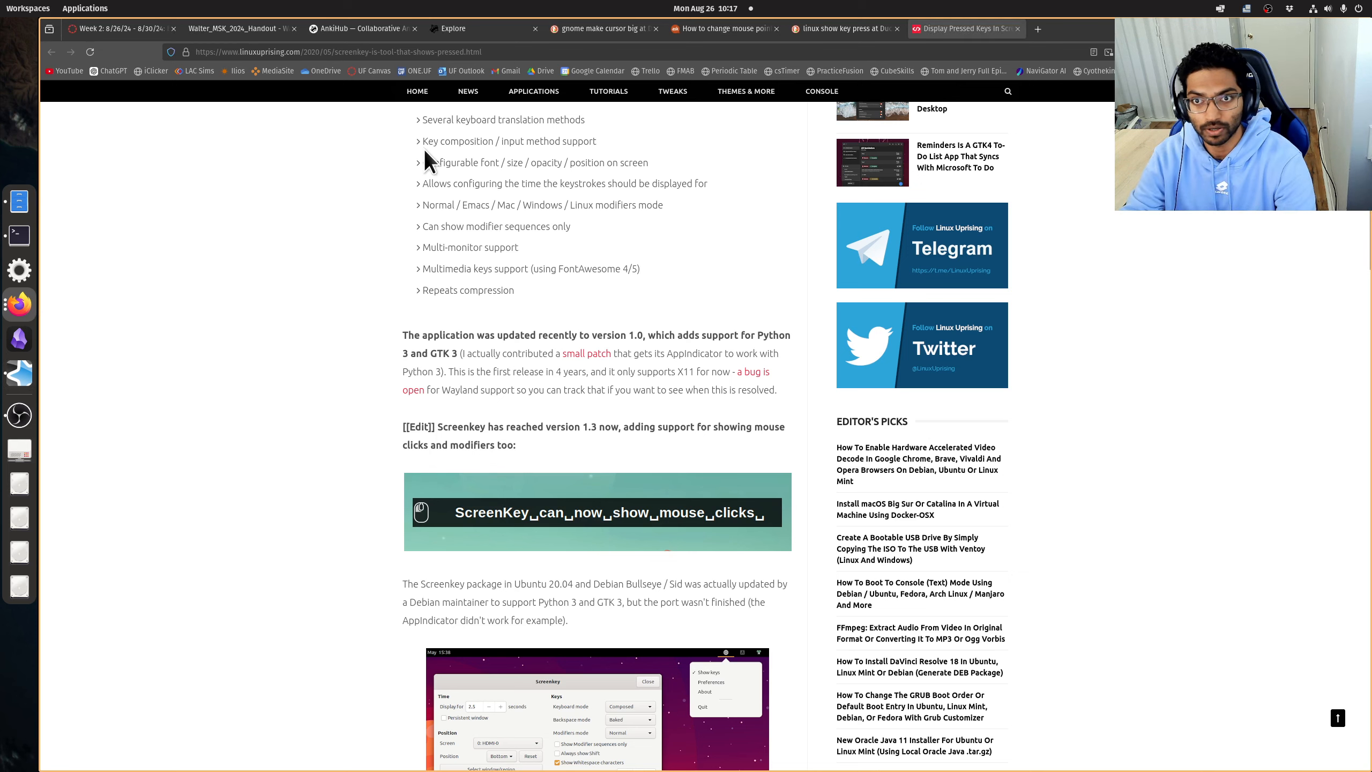
{"action": "left_click", "coordinate": [453, 28]}
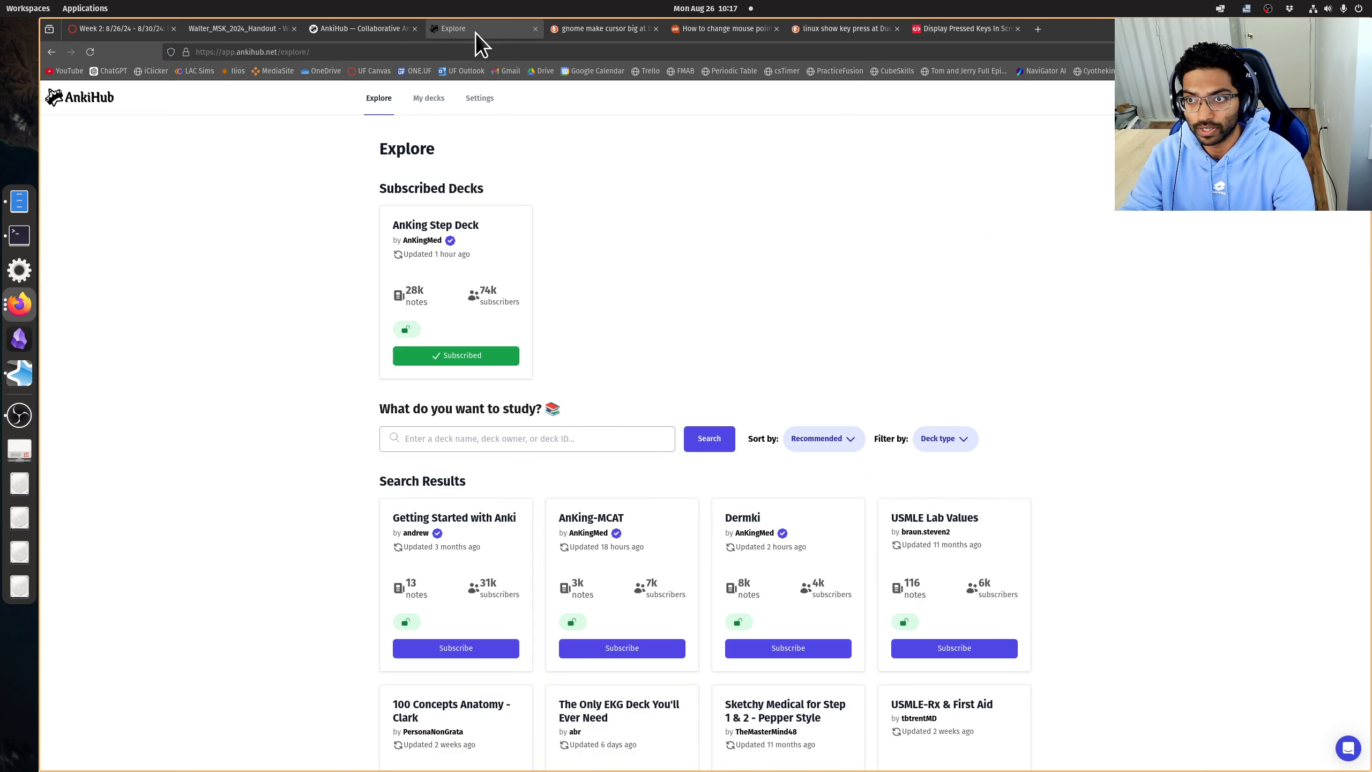
{"action": "middle_click", "coordinate": [628, 28]}
{"action": "middle_click", "coordinate": [629, 28]}
{"action": "middle_click", "coordinate": [628, 28]}
{"action": "middle_click", "coordinate": [628, 27]}
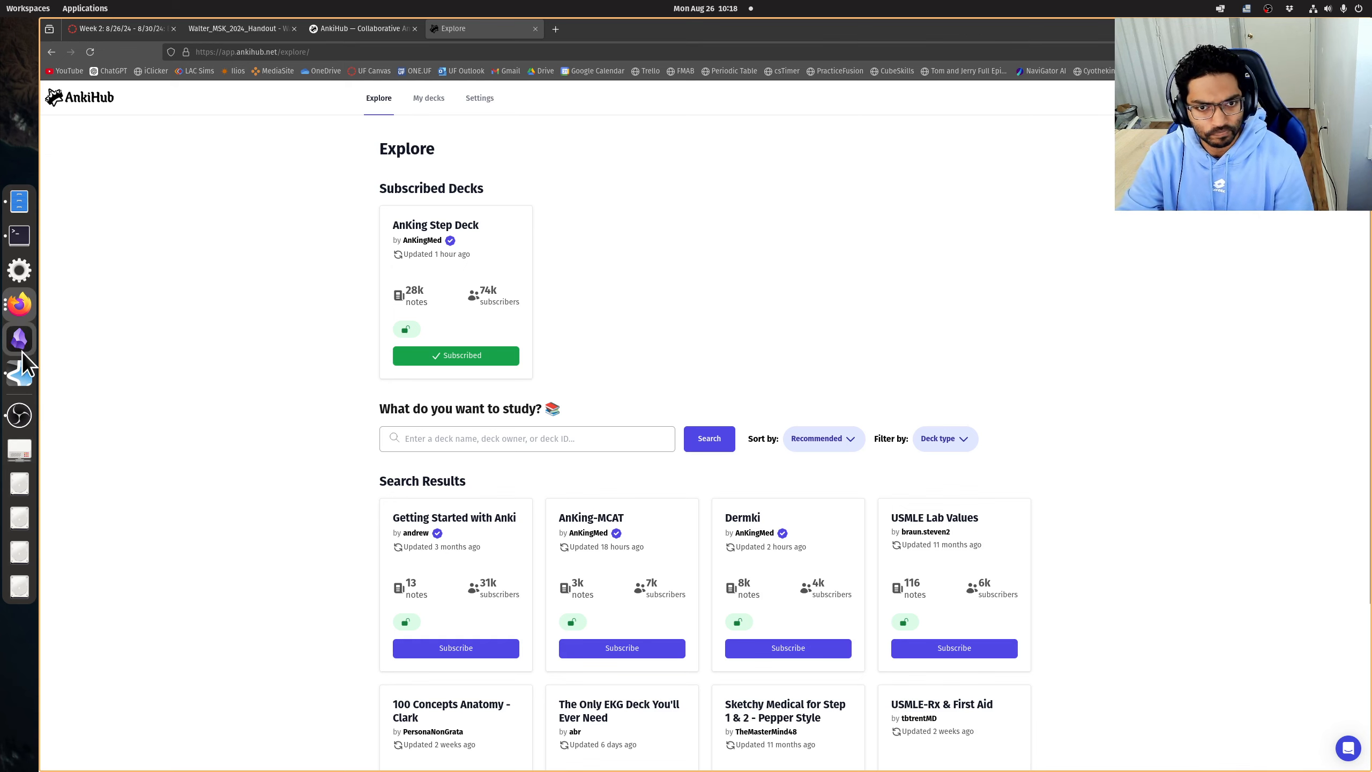
Switch back to Anki and check the outline in the anki_video.md notes before returning to the deck list.
{"action": "left_click", "coordinate": [23, 380]}
{"action": "left_click", "coordinate": [19, 236]}
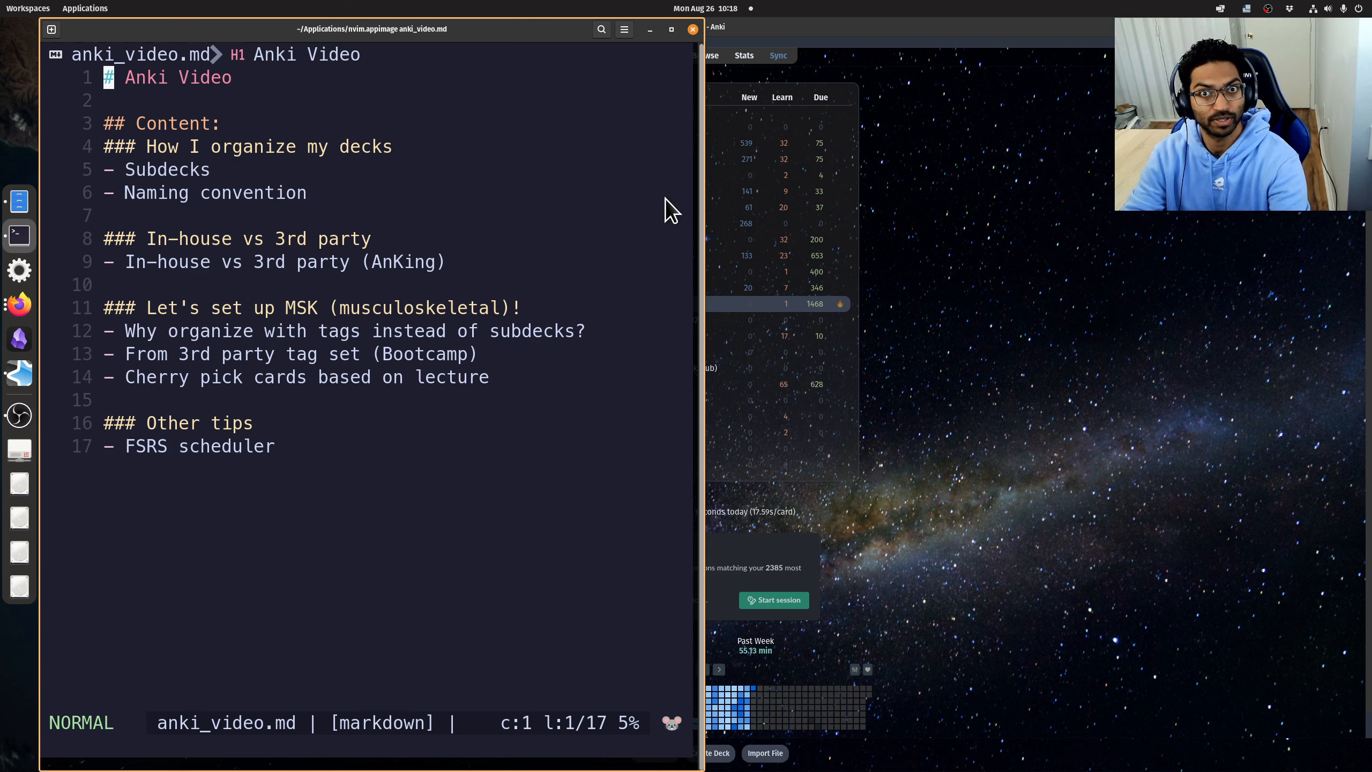
{"action": "left_click", "coordinate": [1055, 343]}
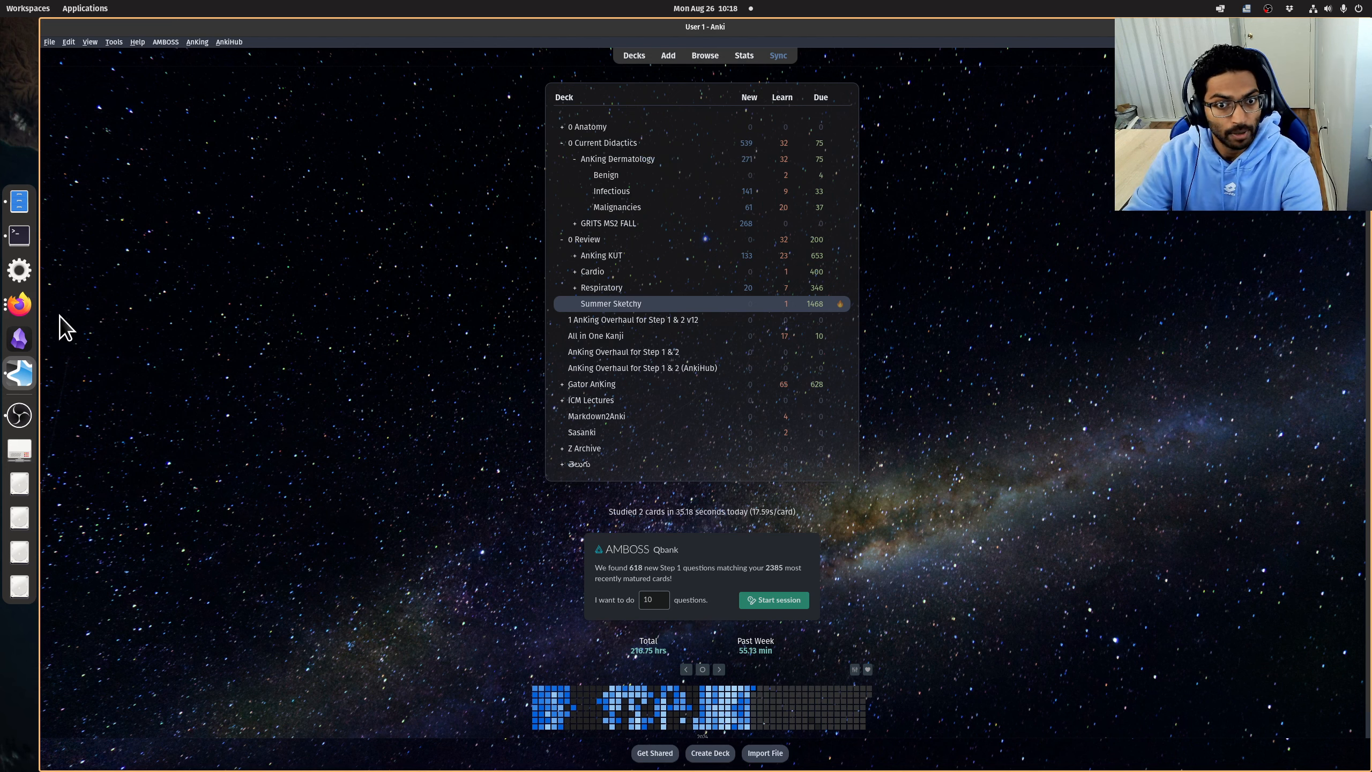
{"action": "left_click", "coordinate": [19, 243]}
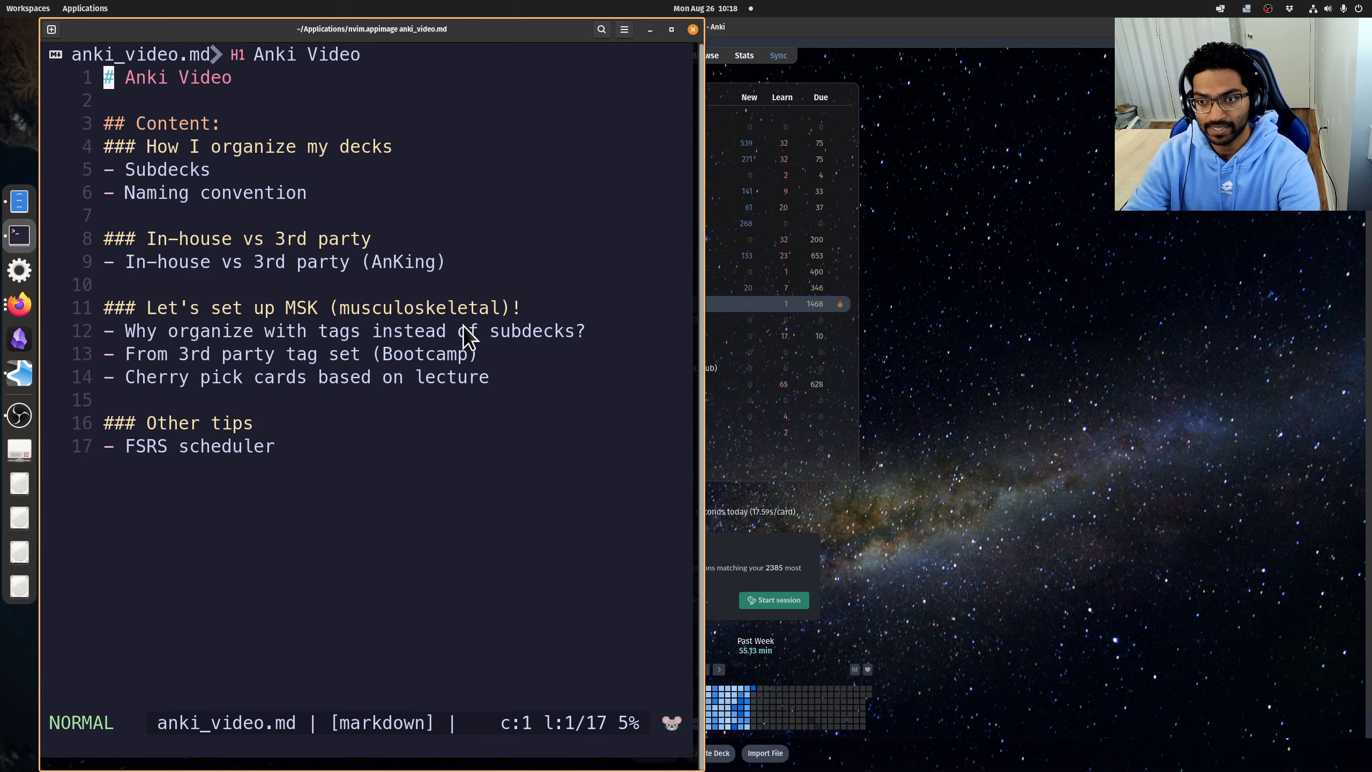
{"action": "left_click", "coordinate": [962, 228]}
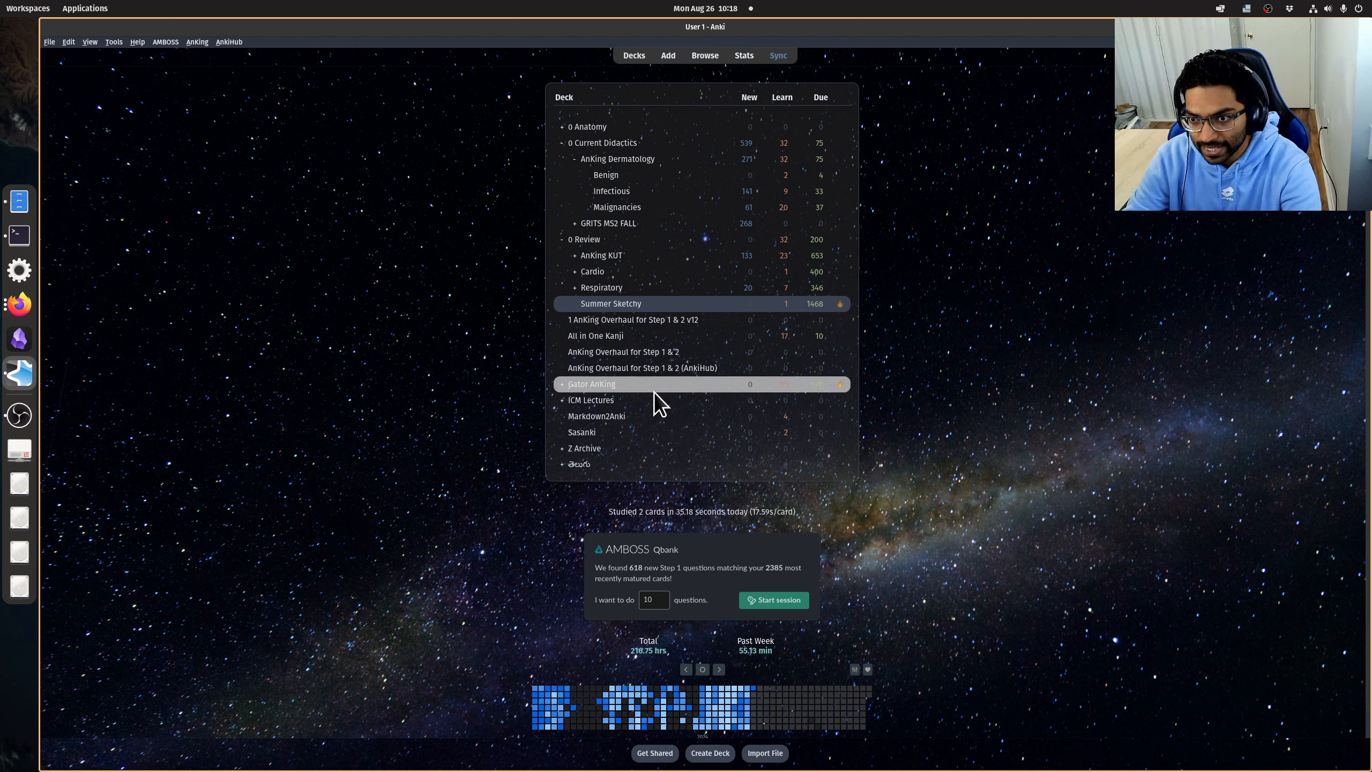
Expand the 0 Anatomy deck to view its MS1 Fall anatomy lab subdecks, and collapse it again.
{"action": "left_click", "coordinate": [562, 127]}
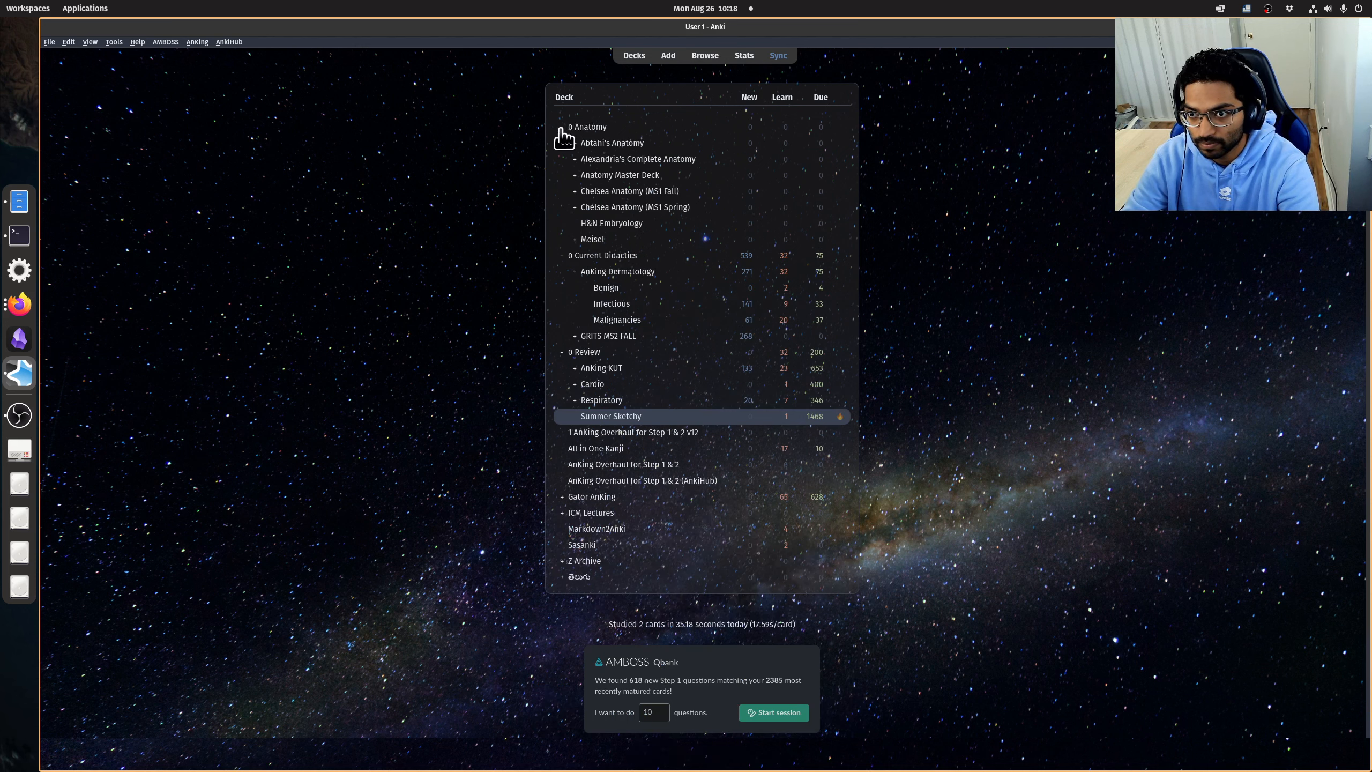
{"action": "left_click", "coordinate": [574, 191]}
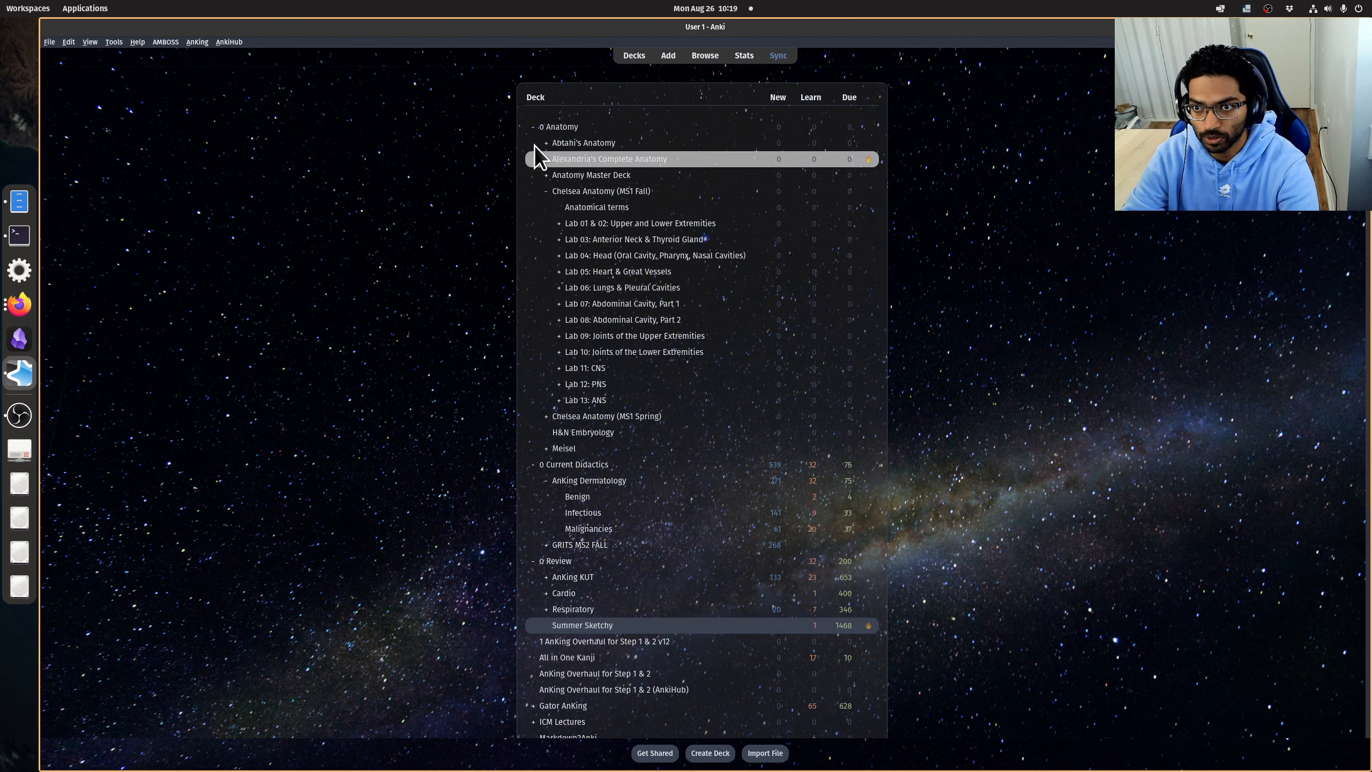
{"action": "left_click", "coordinate": [562, 127]}
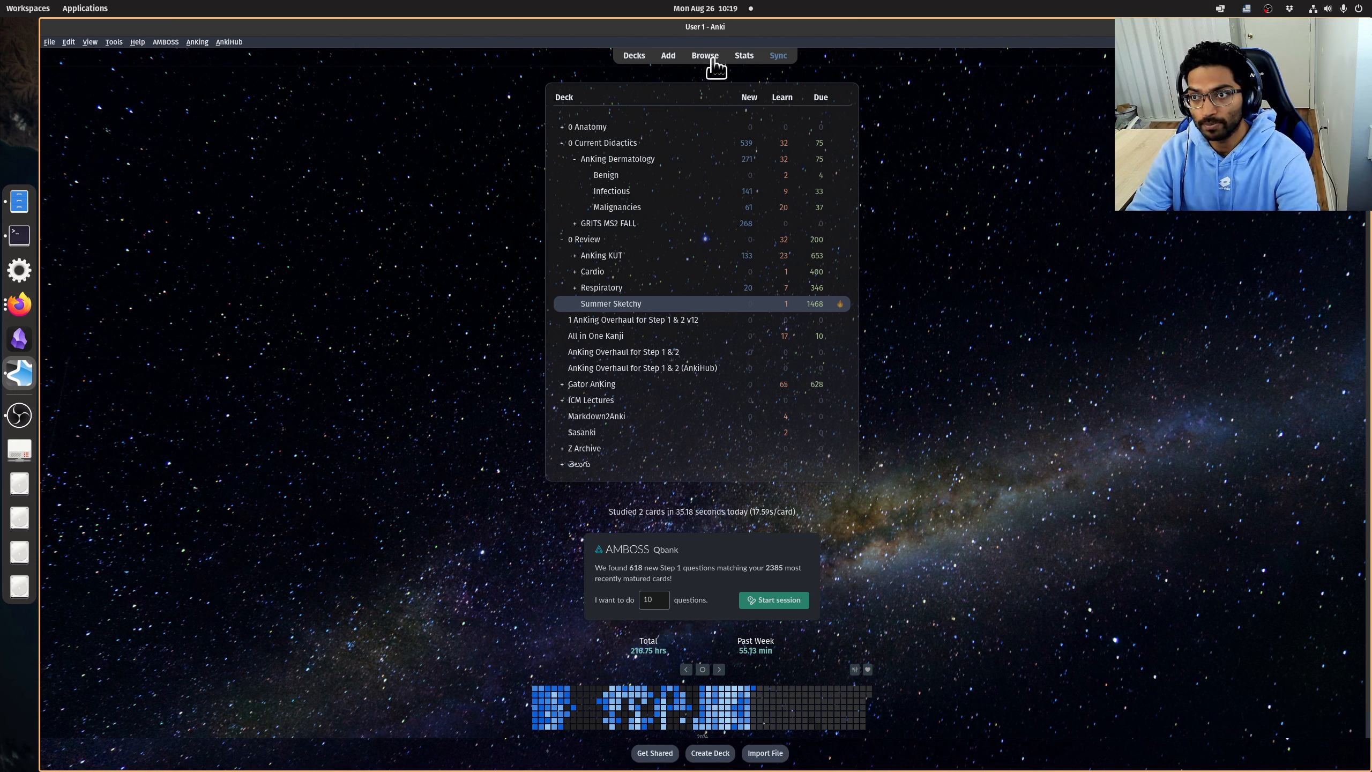
Open the card browser, list the cards tagged #AK_Step1_v12 and view the bacterial myocarditis mnemonic card.
{"action": "key", "text": "b"}
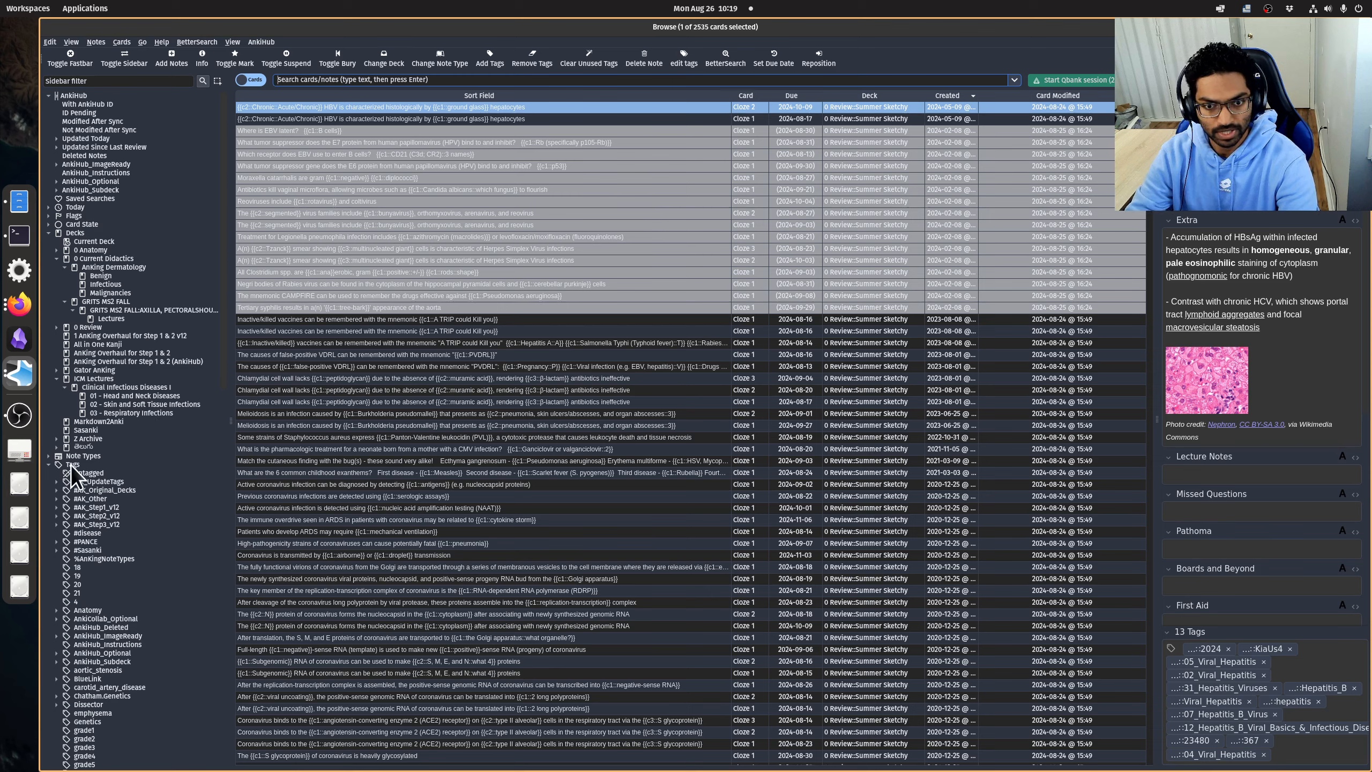
{"action": "left_click", "coordinate": [96, 507]}
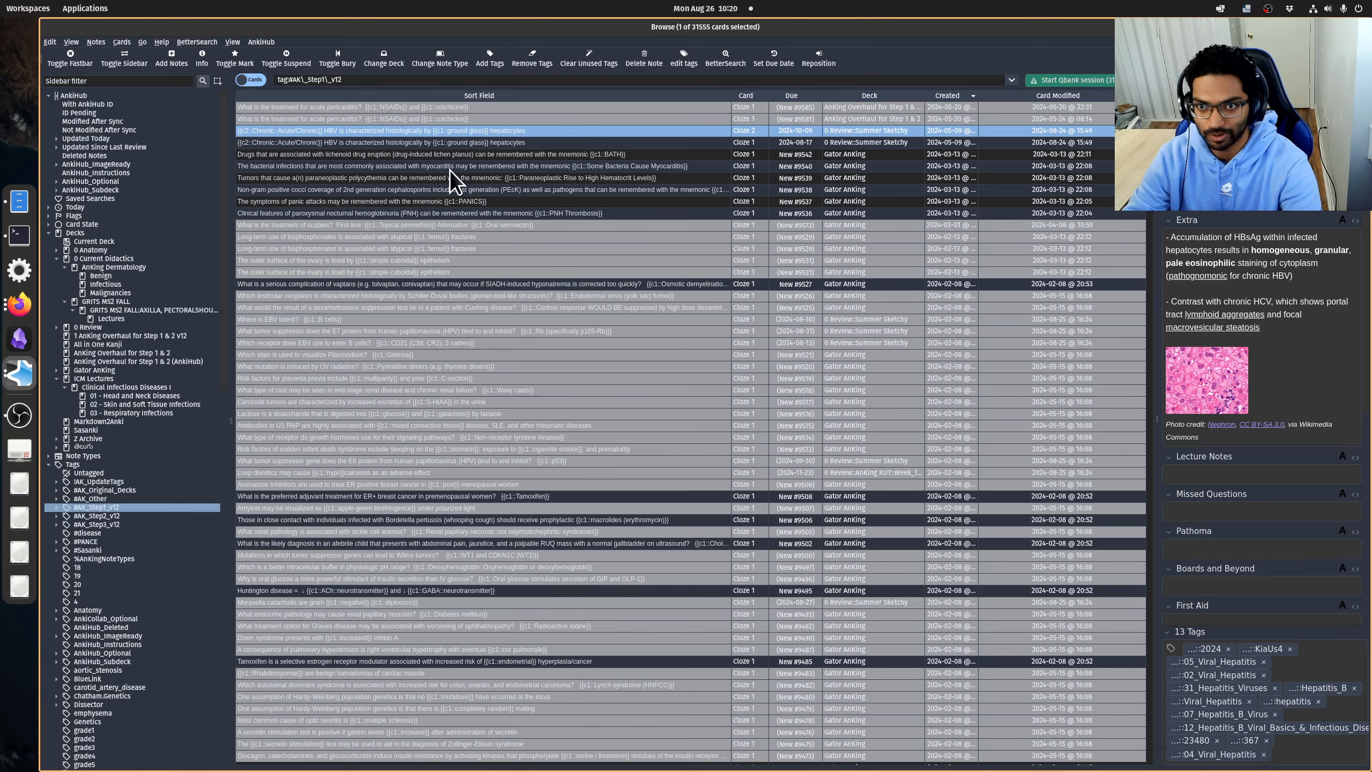
{"action": "left_click", "coordinate": [438, 163]}
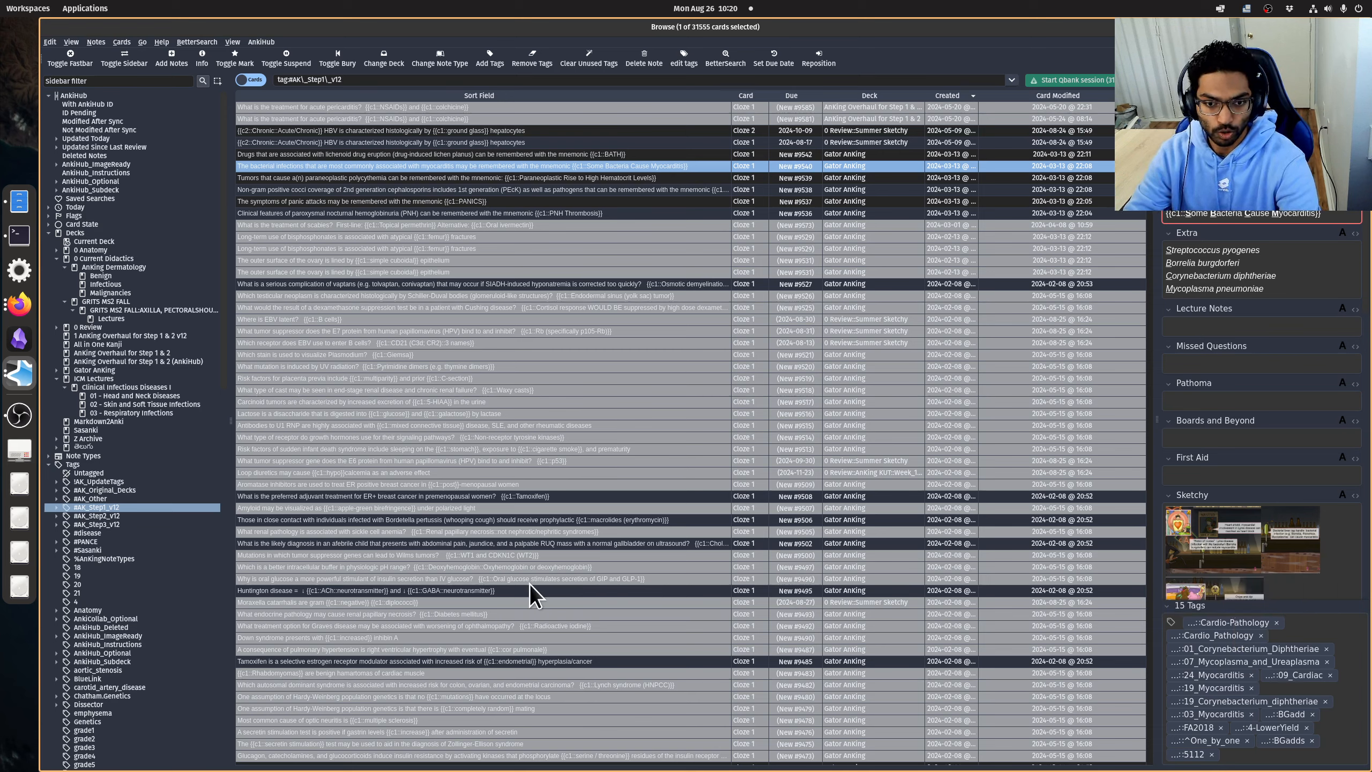
Expand the #AK_Step1_v12 tag, look through its resource tags and the #AMBOSS subtags, and collapse #AMBOSS.
{"action": "left_click", "coordinate": [54, 508]}
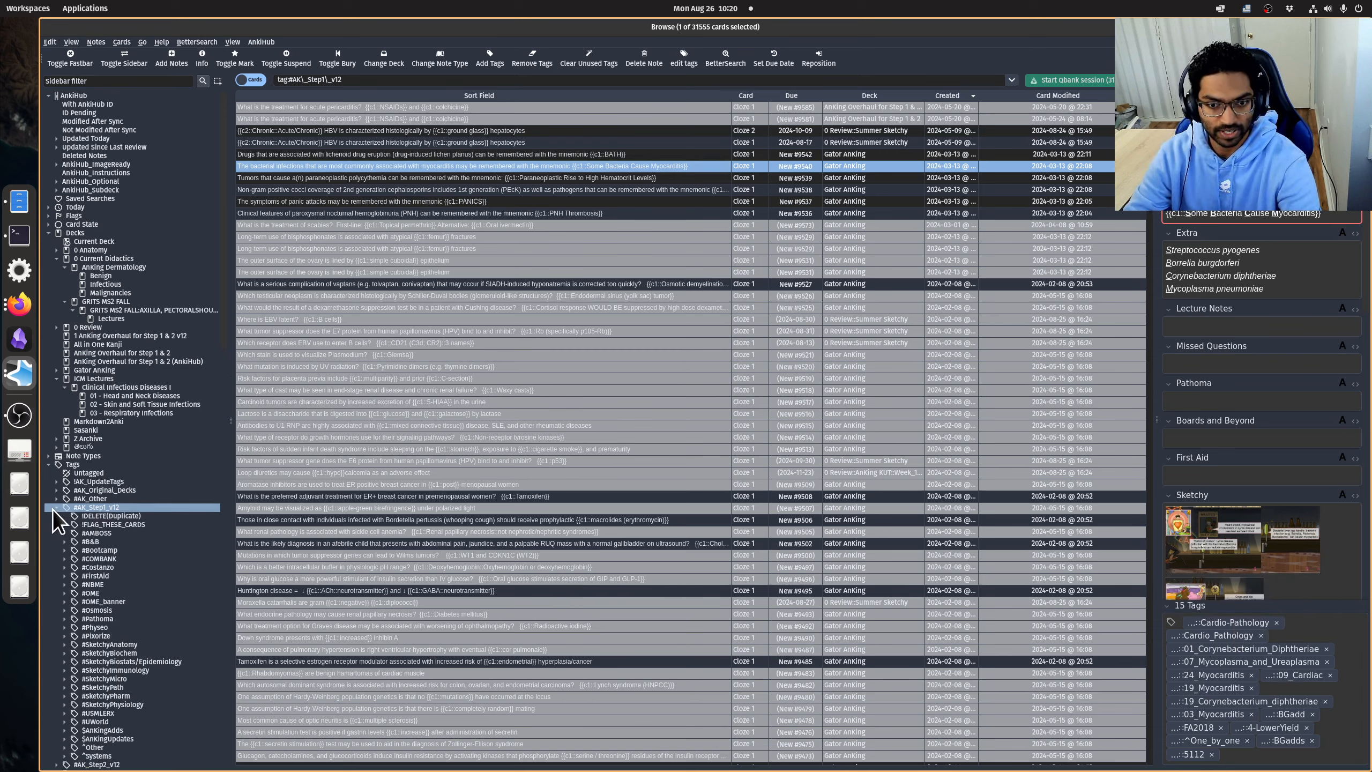
{"action": "scroll", "coordinate": [106, 481], "scroll_direction": "down", "scroll_amount": 3}
{"action": "scroll", "coordinate": [129, 406], "scroll_direction": "down", "scroll_amount": 2}
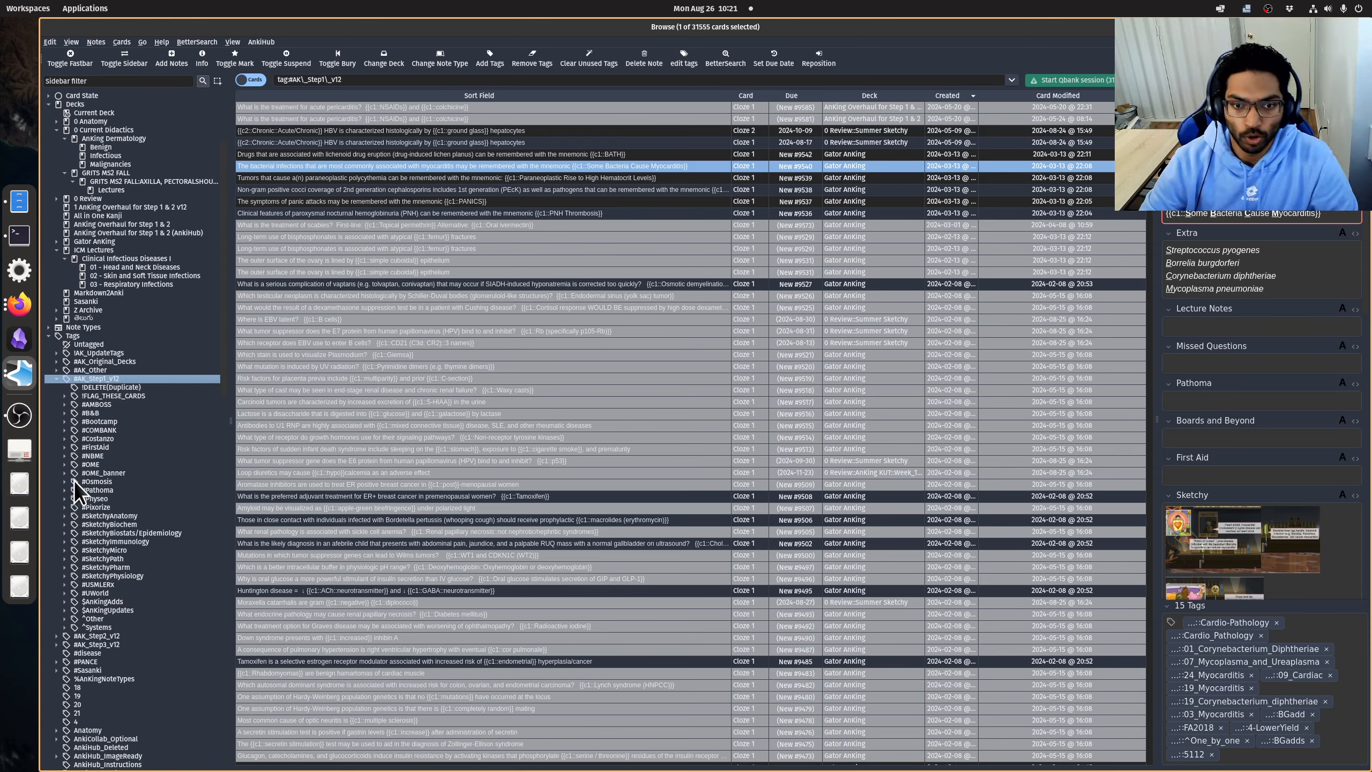
{"action": "left_click", "coordinate": [64, 406]}
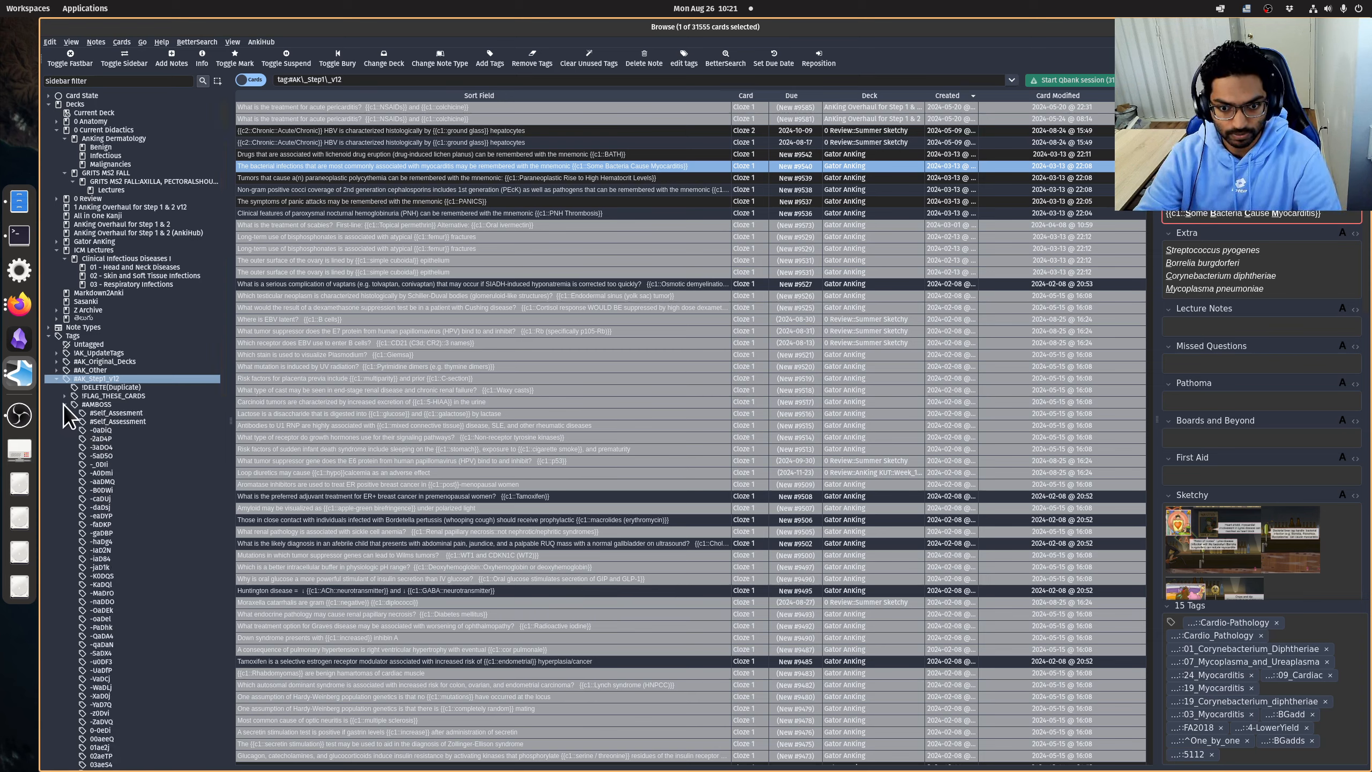
{"action": "scroll", "coordinate": [109, 452], "scroll_direction": "down", "scroll_amount": 5}
{"action": "scroll", "coordinate": [109, 452], "scroll_direction": "up", "scroll_amount": 6}
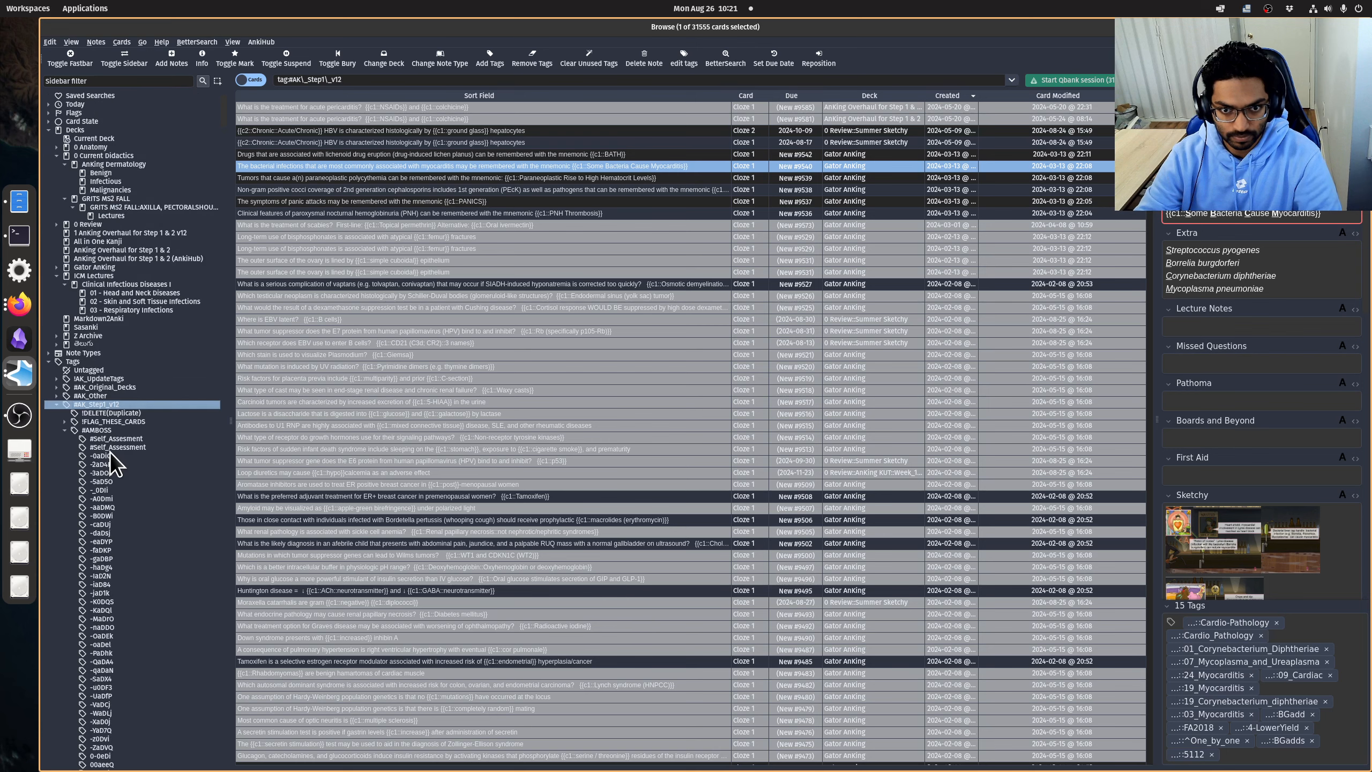
{"action": "left_click", "coordinate": [63, 430]}
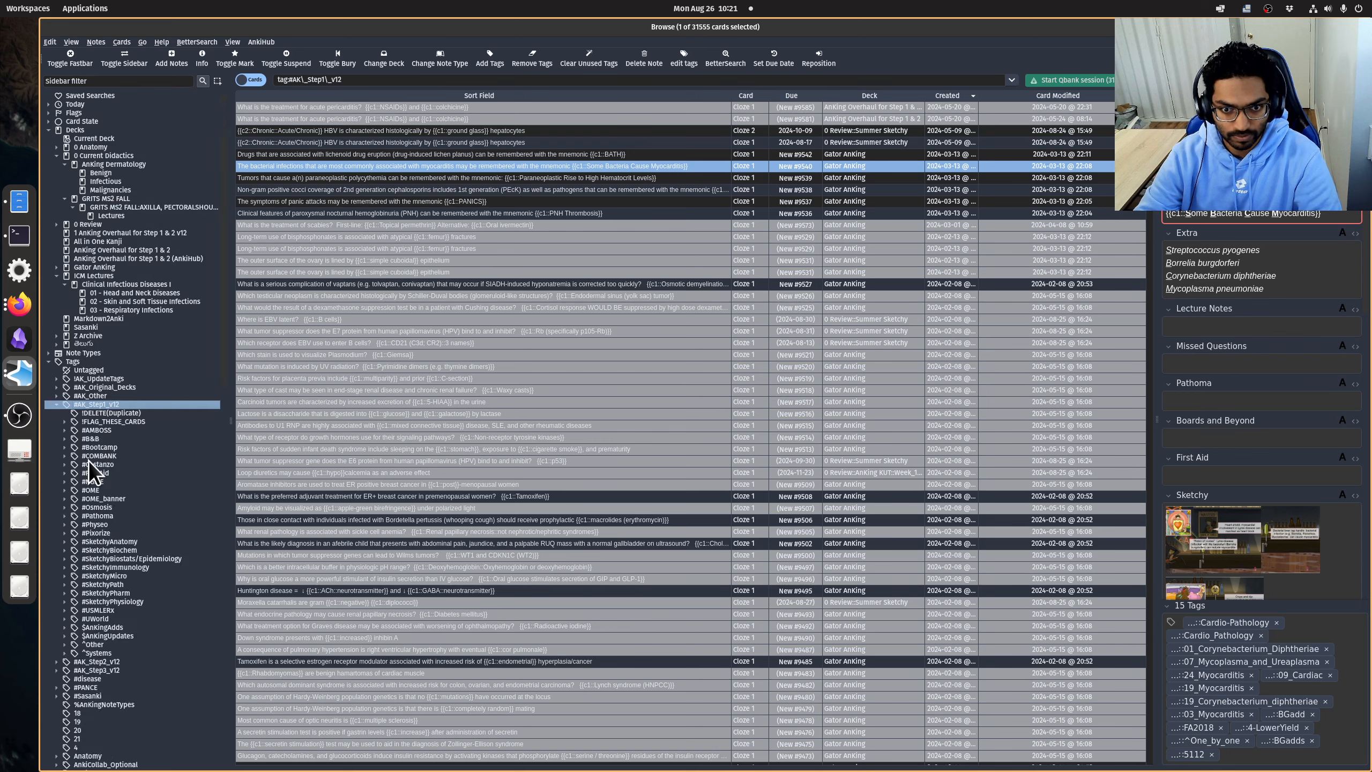
Show the cards under #B&B > 01_Basic_Pharm > 01_General > 01_Enzymes, and collapse the #B&B tag.
{"action": "left_click", "coordinate": [64, 441]}
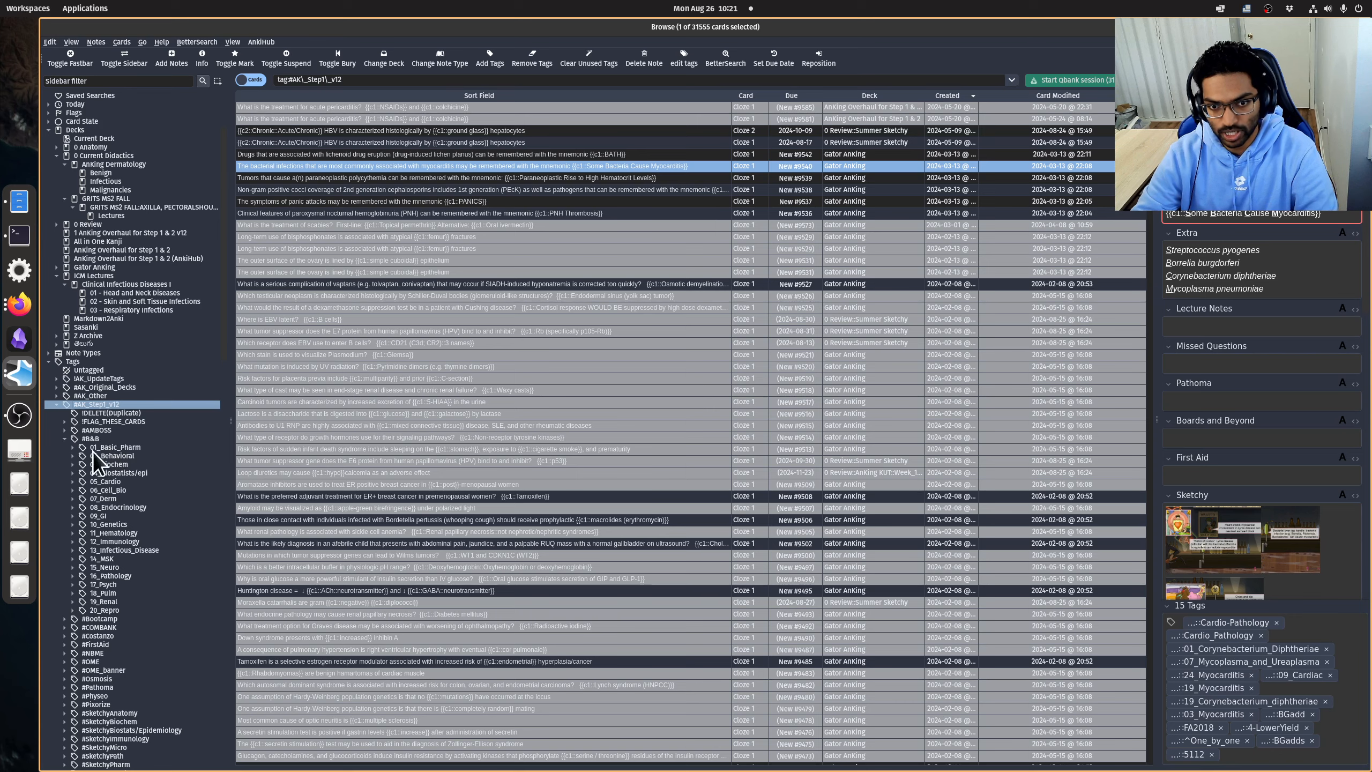
{"action": "left_click", "coordinate": [73, 448]}
{"action": "left_click", "coordinate": [79, 455]}
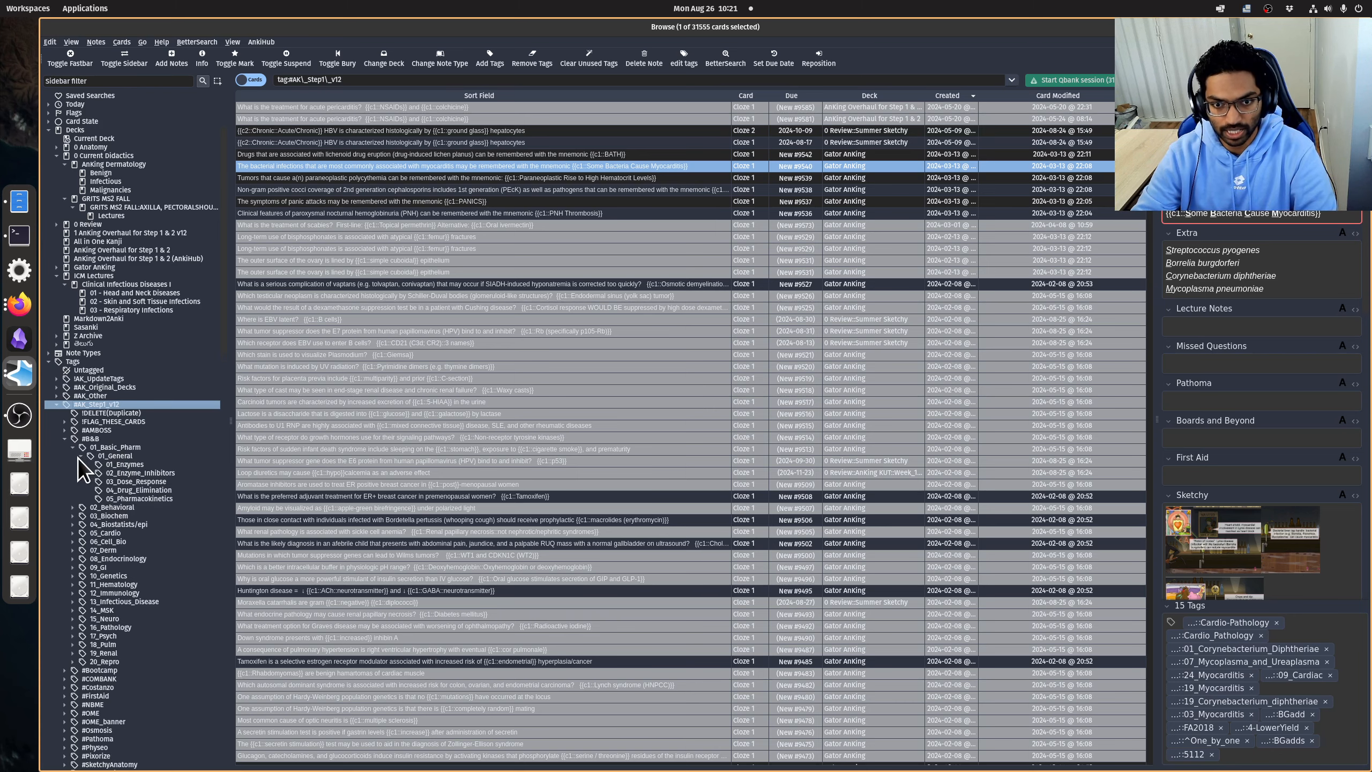
{"action": "left_click", "coordinate": [131, 466]}
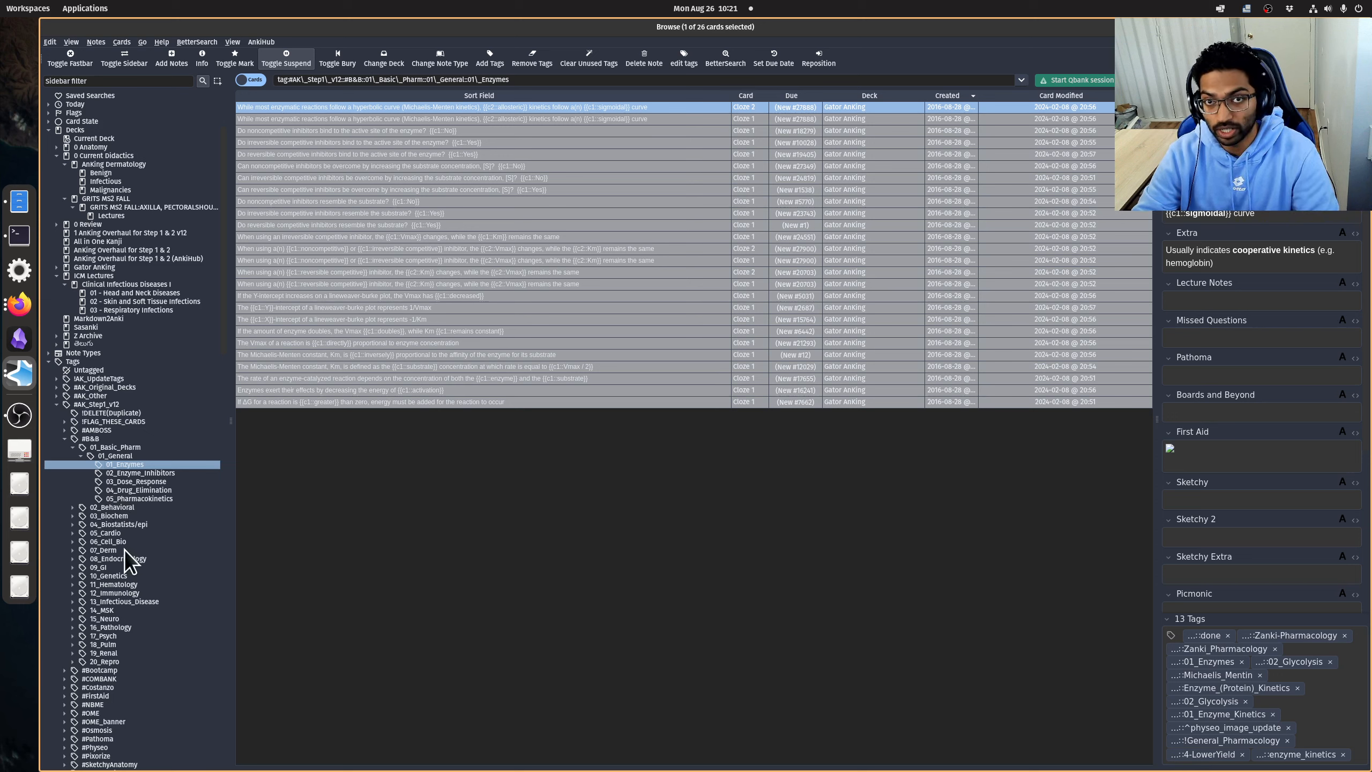
{"action": "left_click", "coordinate": [66, 439]}
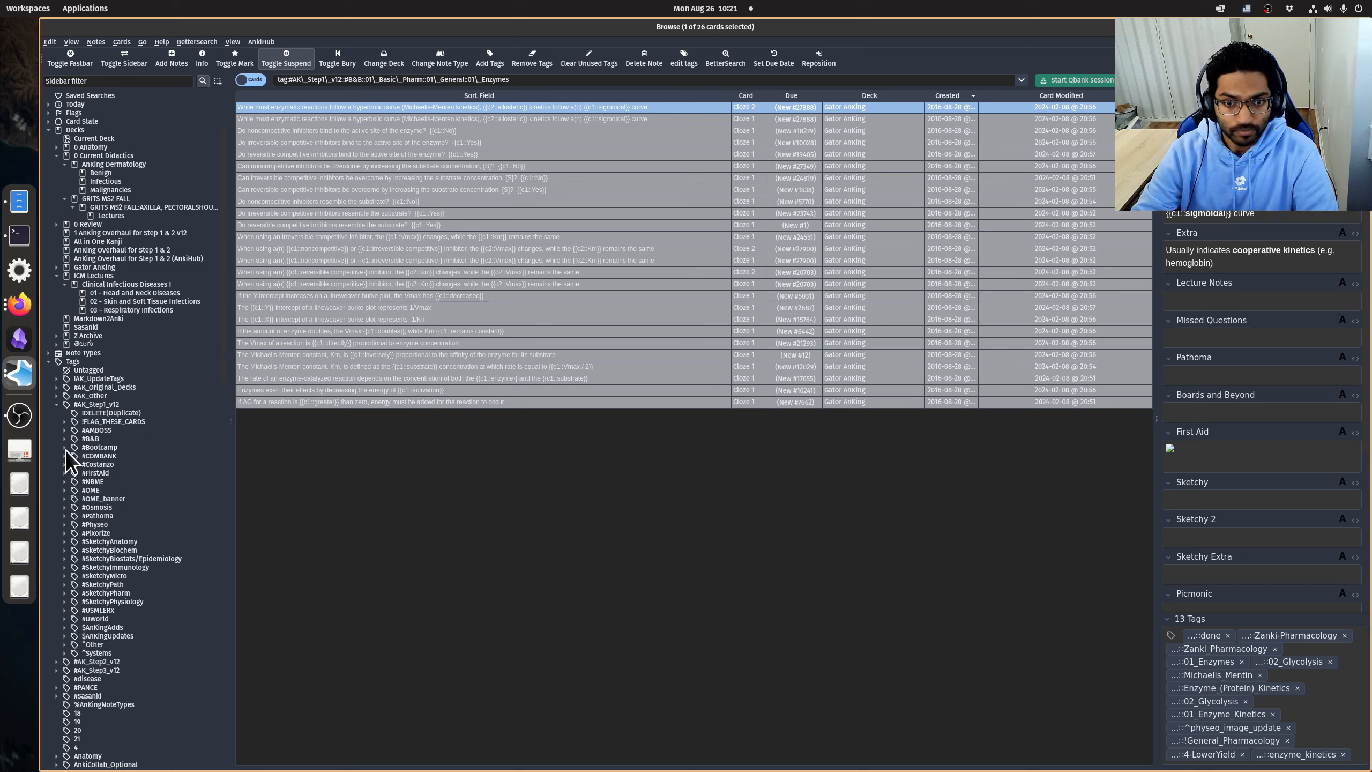
Expand the #Bootcamp tag, view the Dermatology cards and subtags, and collapse Dermatology.
{"action": "left_click", "coordinate": [64, 448]}
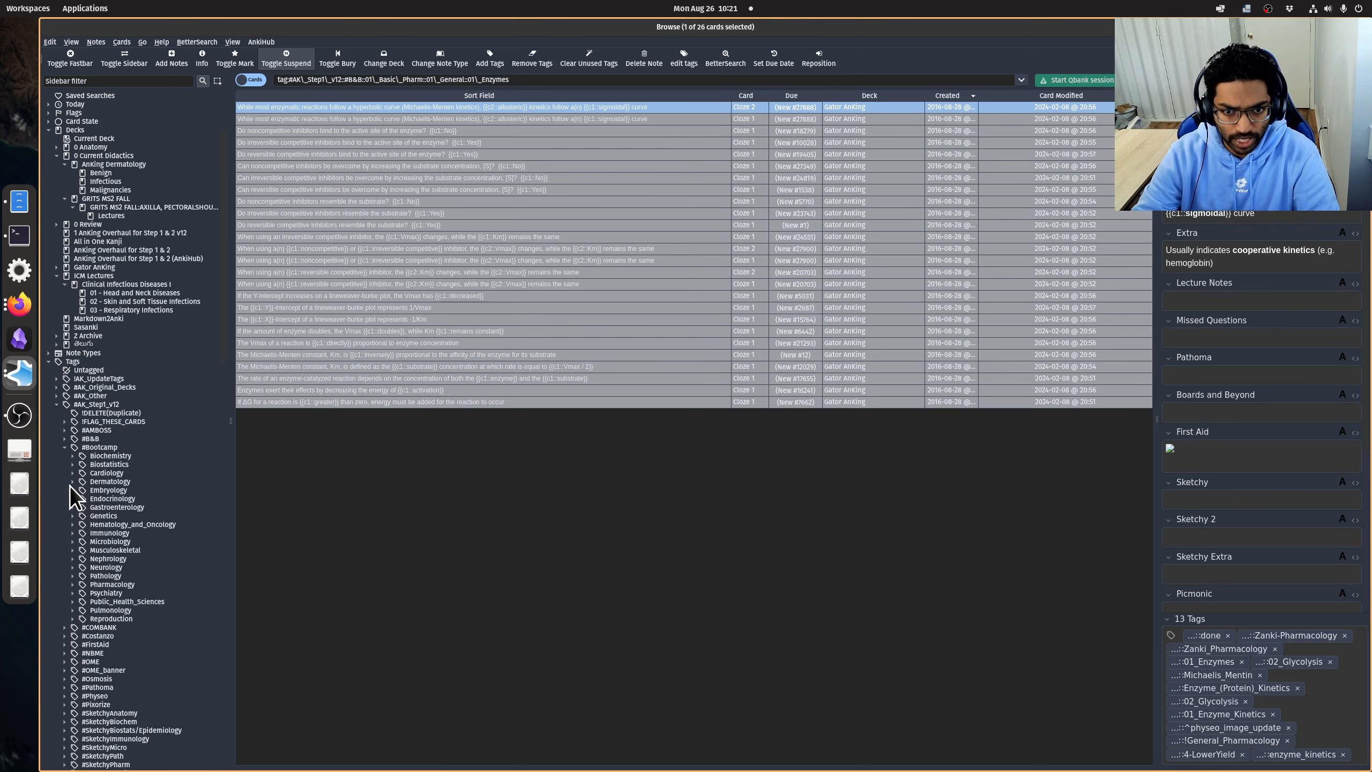
{"action": "left_click", "coordinate": [72, 482]}
{"action": "left_click", "coordinate": [97, 480]}
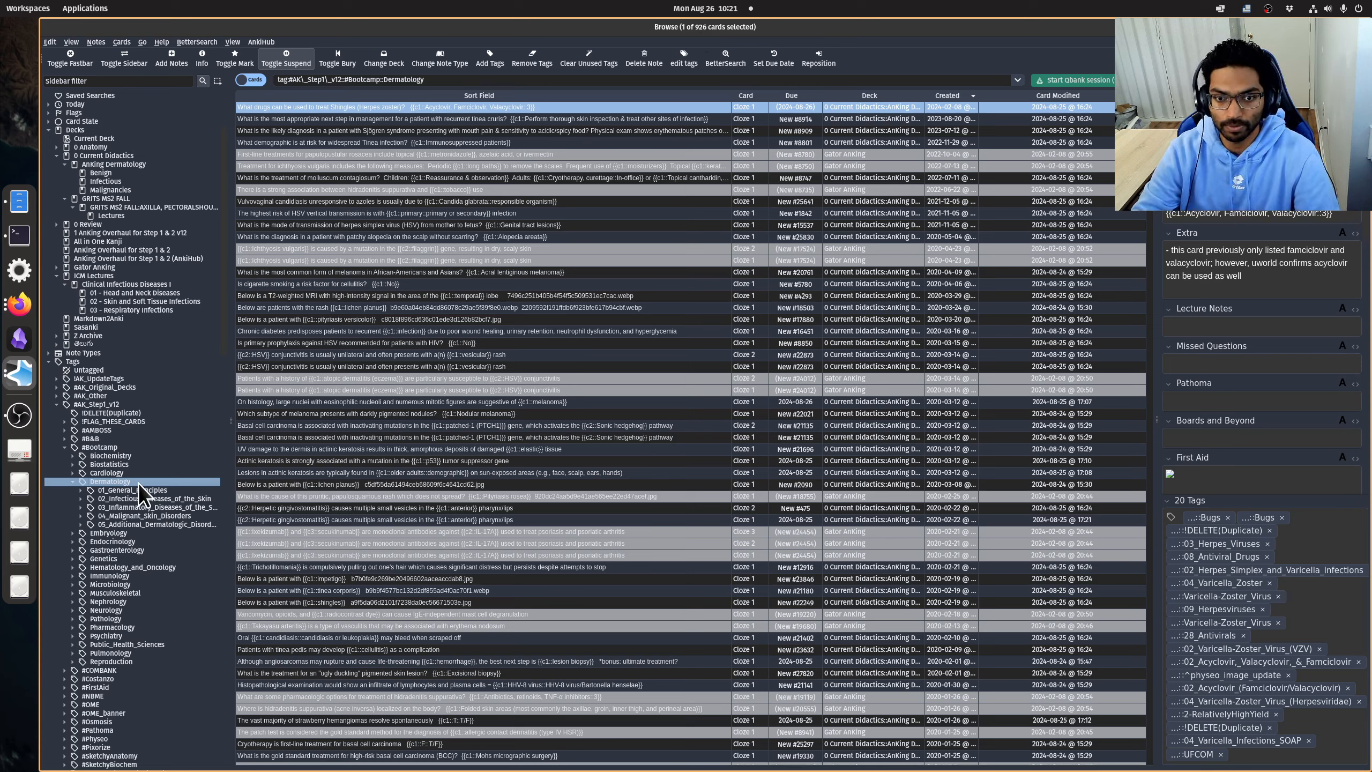
{"action": "left_click", "coordinate": [74, 480]}
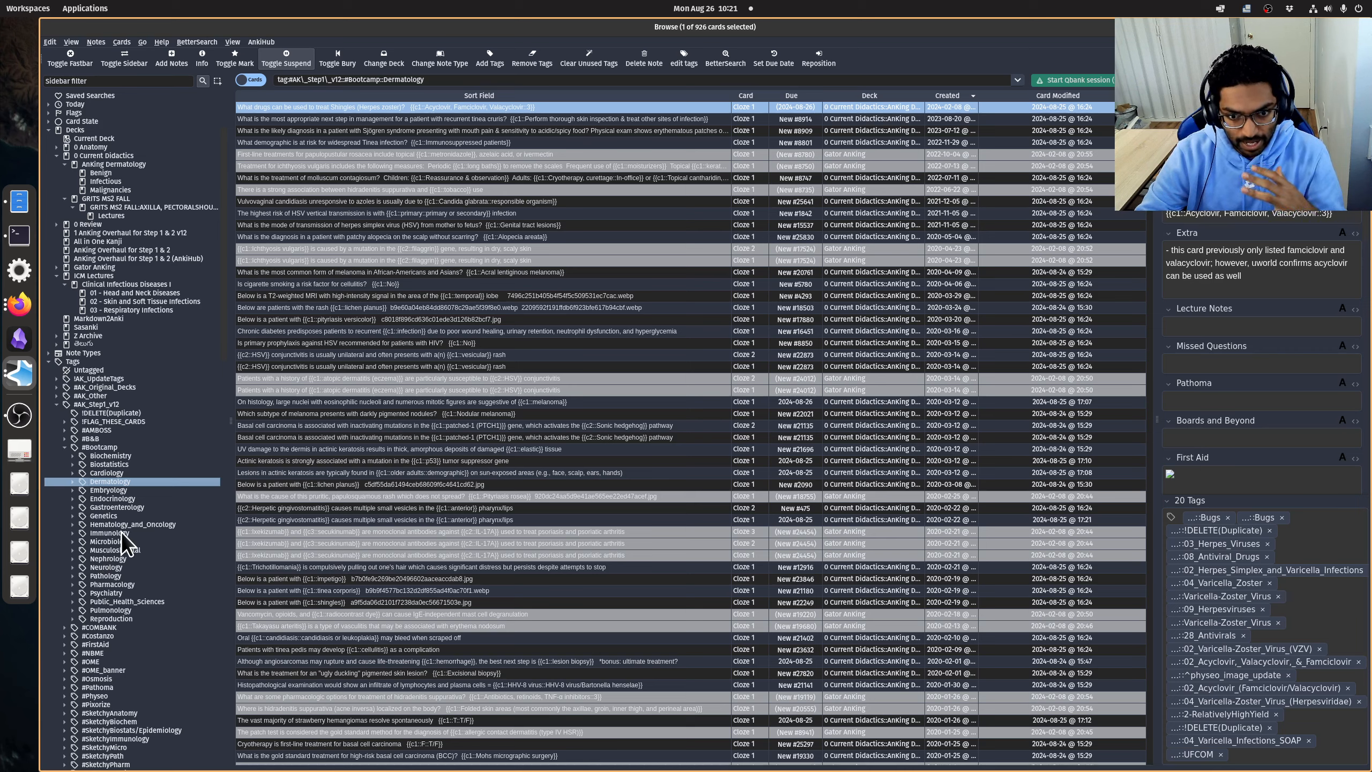
List the #Bootcamp Musculoskeletal cards and narrow them to 01_Skeletal_Muscle and its 01_Skeletal_Muscle_-_Overview subtag.
{"action": "left_click", "coordinate": [105, 551]}
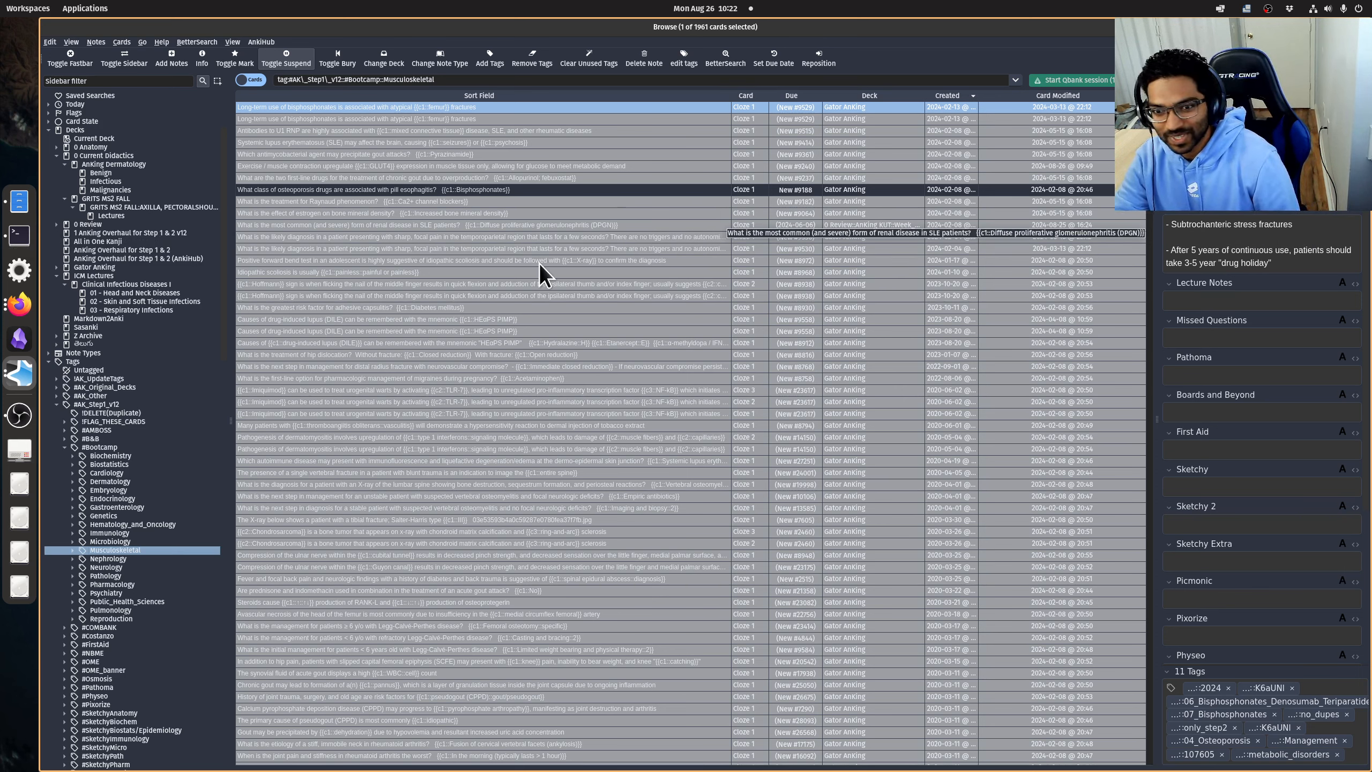
{"action": "left_click", "coordinate": [71, 551]}
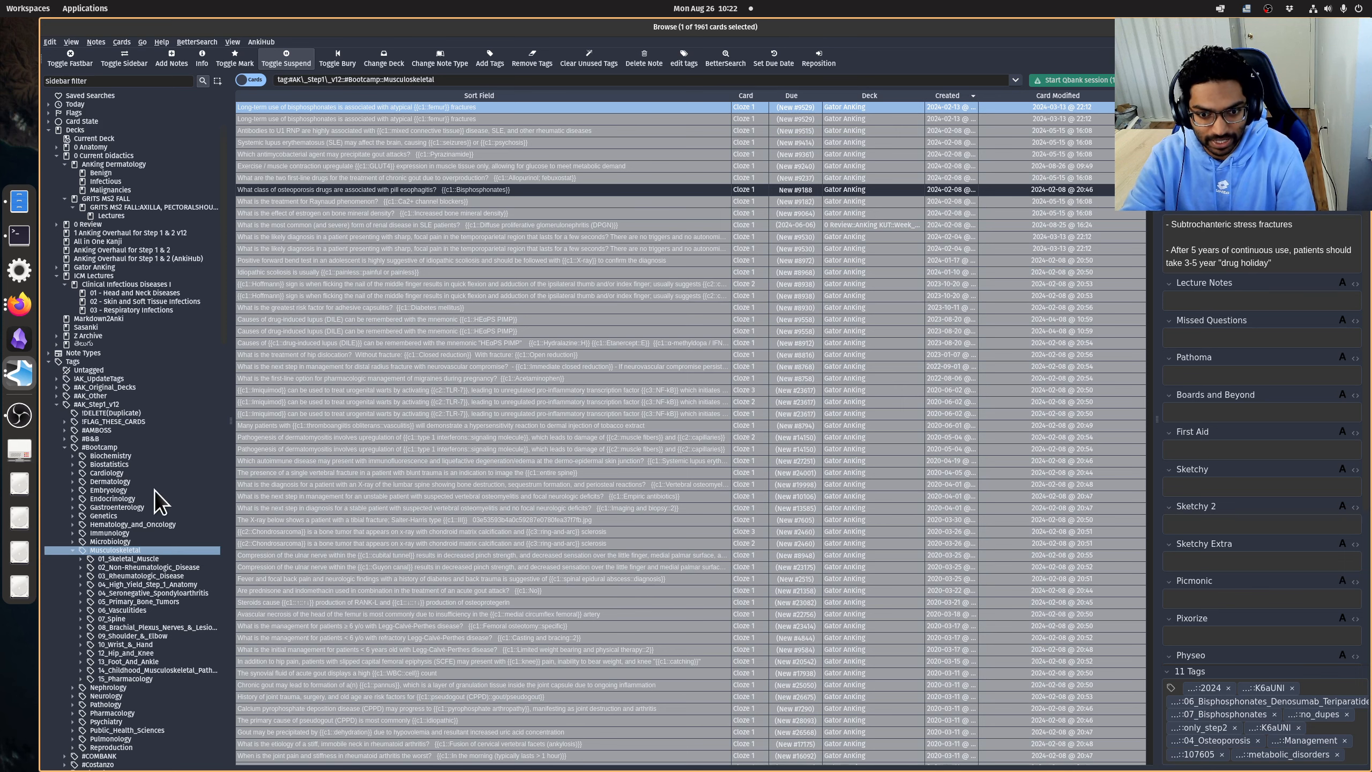
{"action": "scroll", "coordinate": [141, 472], "scroll_direction": "down", "scroll_amount": 4}
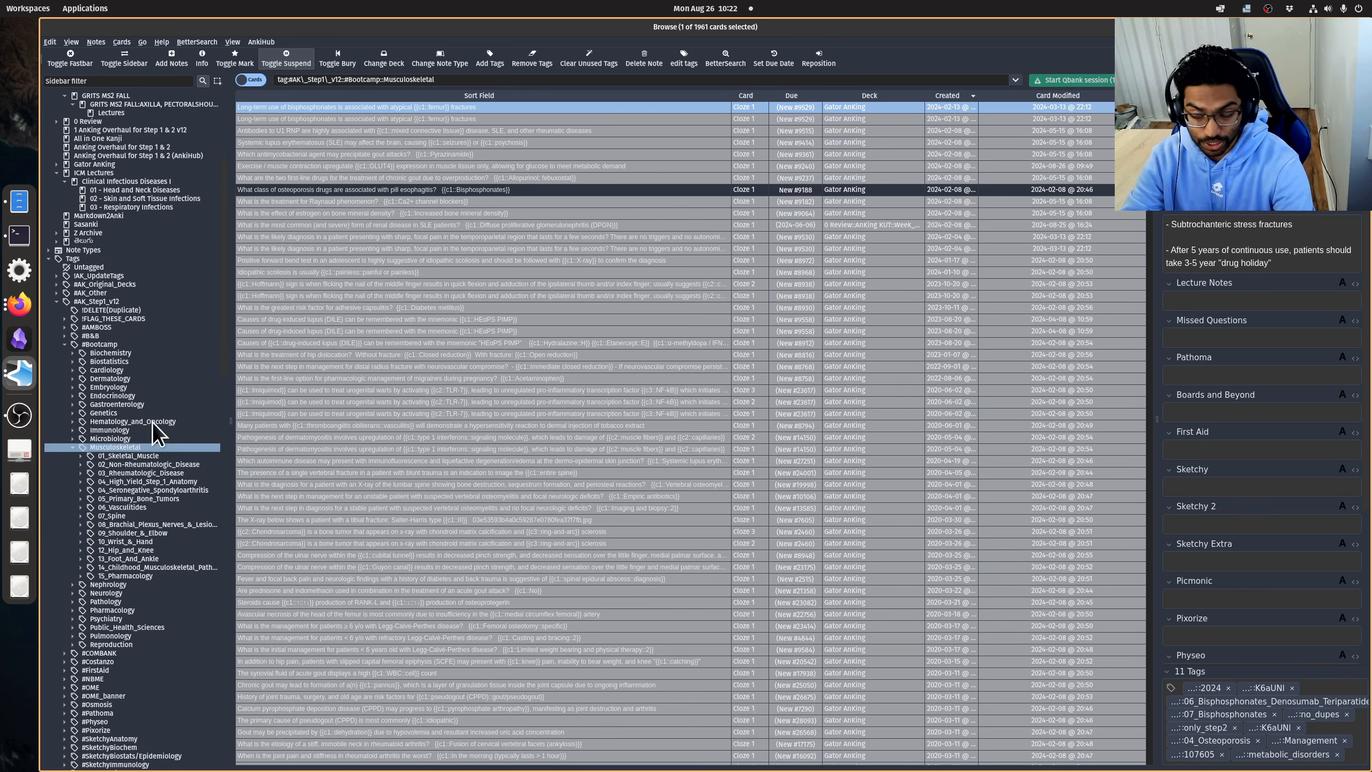
{"action": "left_click", "coordinate": [81, 457]}
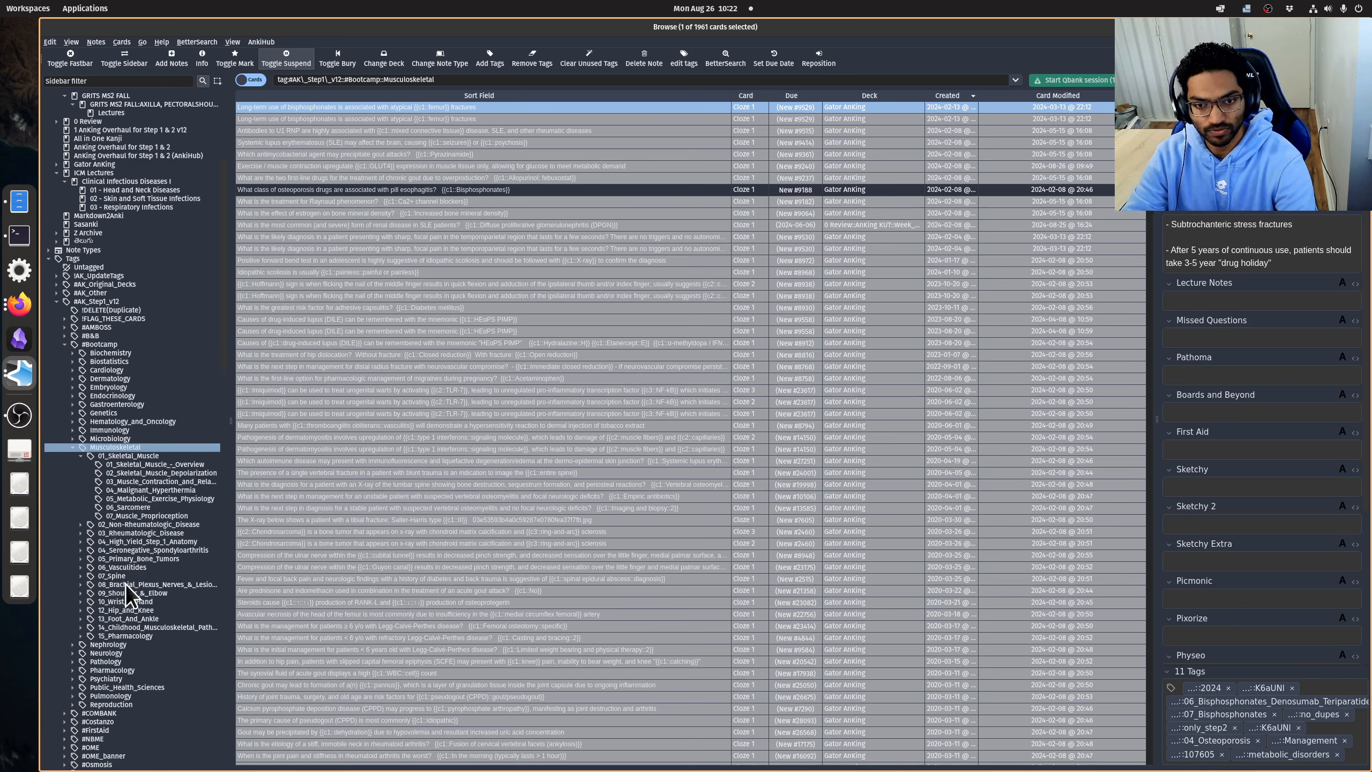
{"action": "left_click", "coordinate": [158, 456]}
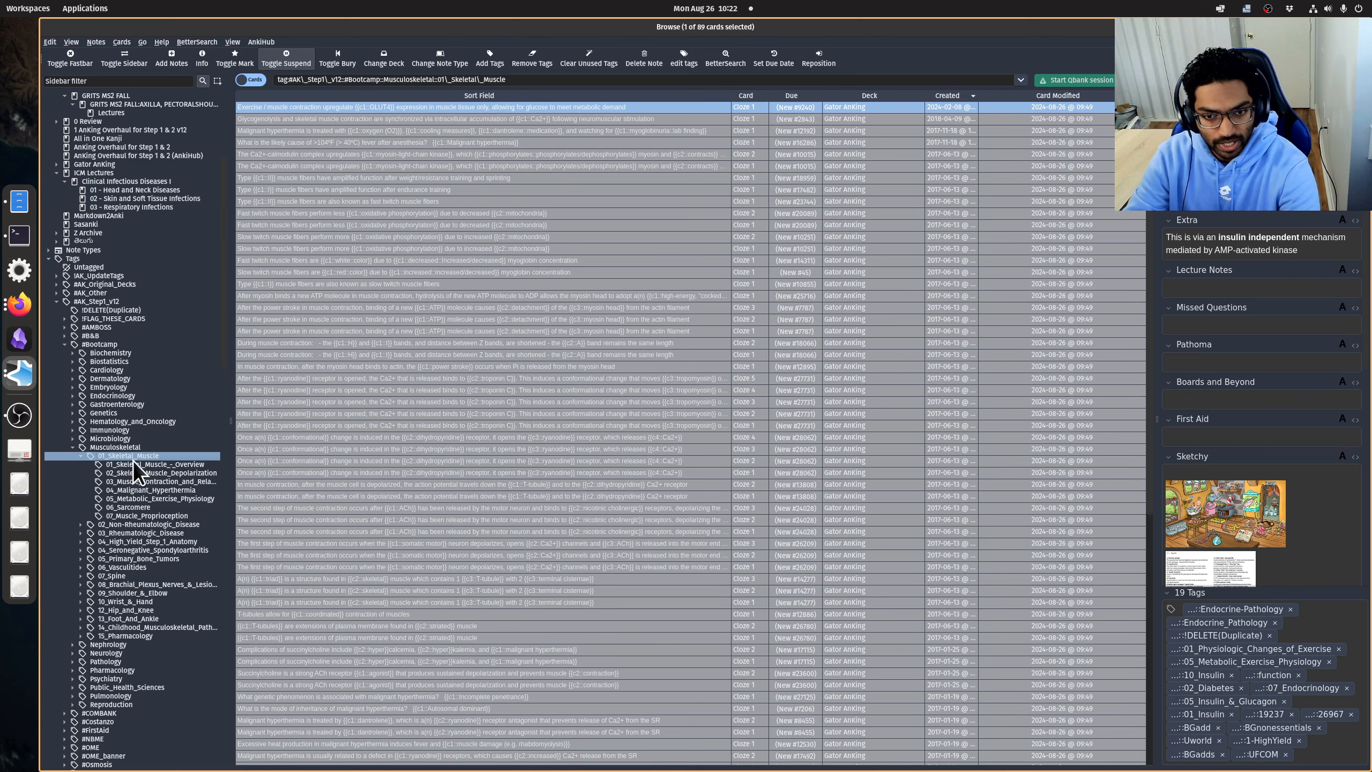
{"action": "left_click", "coordinate": [150, 465]}
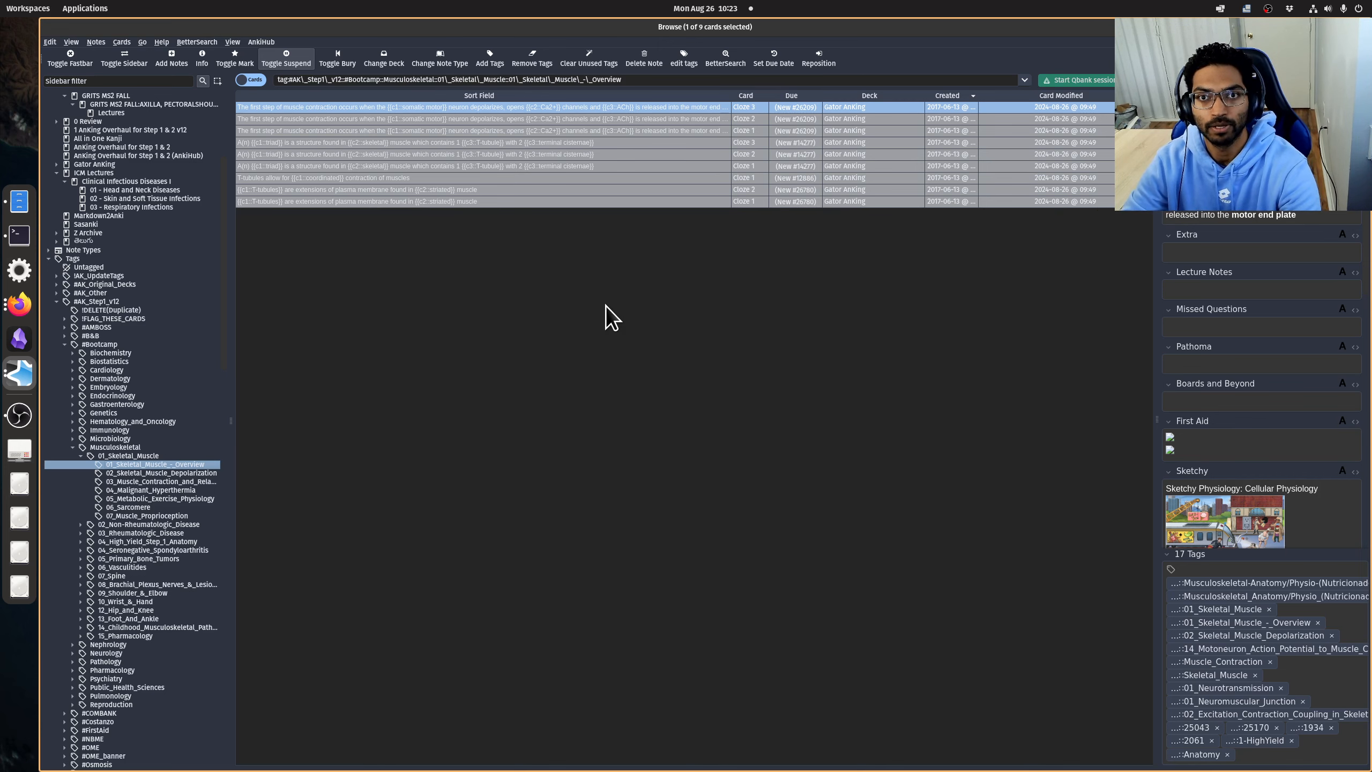
Leave the card browser and create a new deck named 0 Current Didactics::AnKing MSK.
{"action": "key", "text": "Escape"}
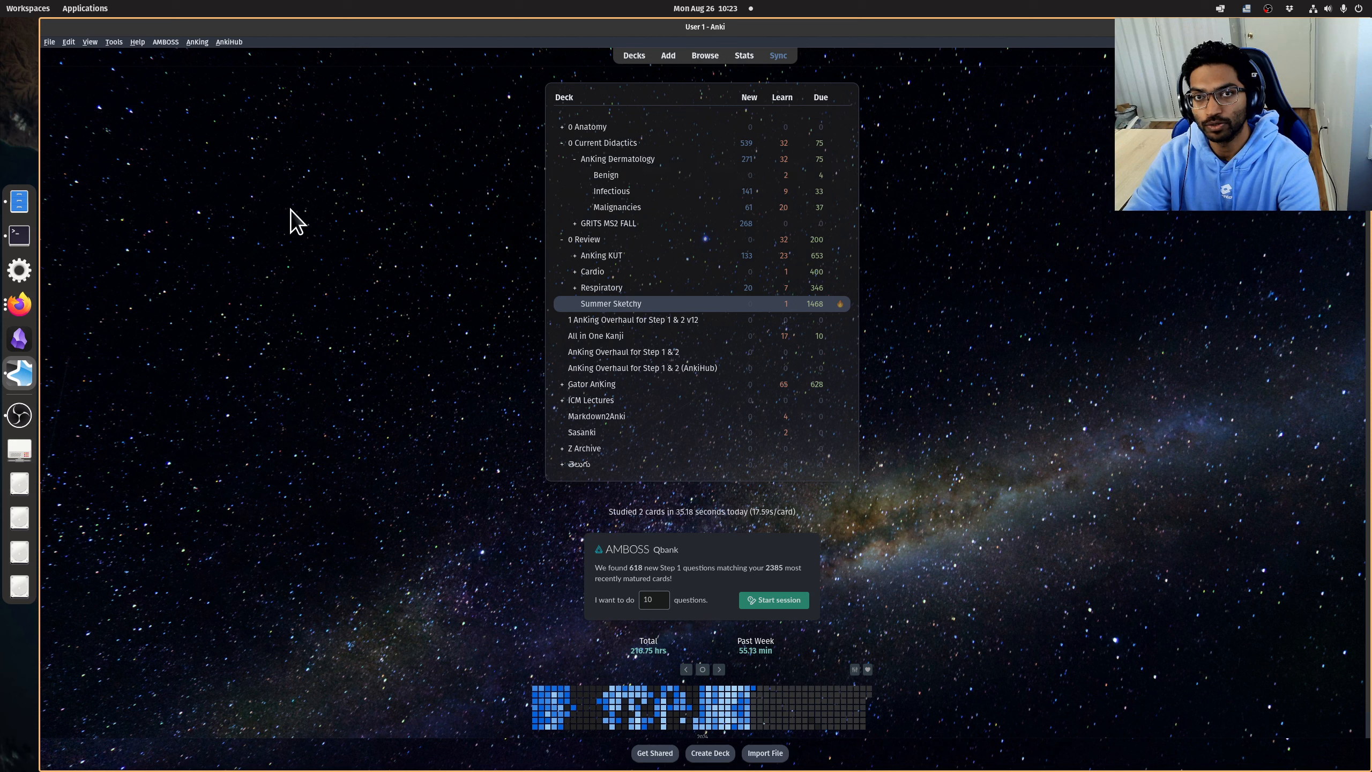
{"action": "left_click", "coordinate": [713, 754]}
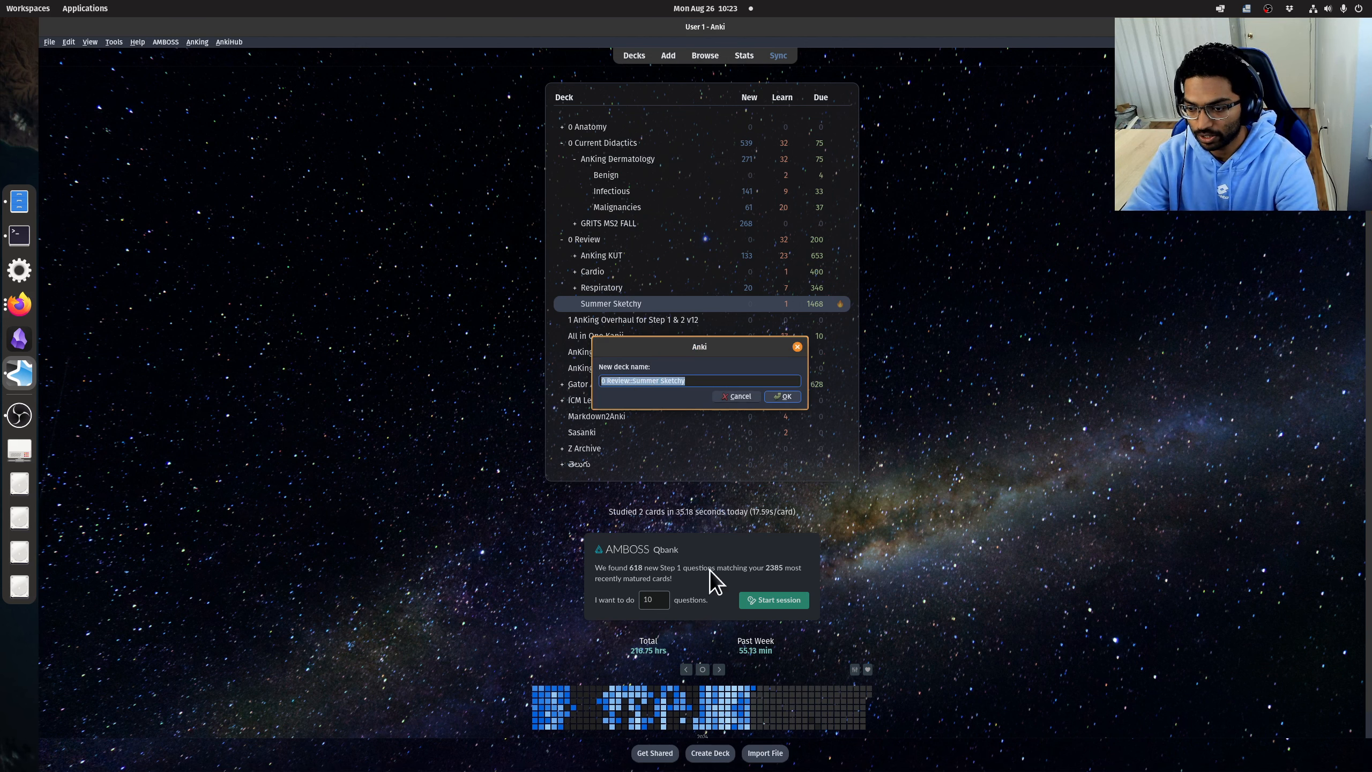
{"action": "left_click", "coordinate": [695, 381]}
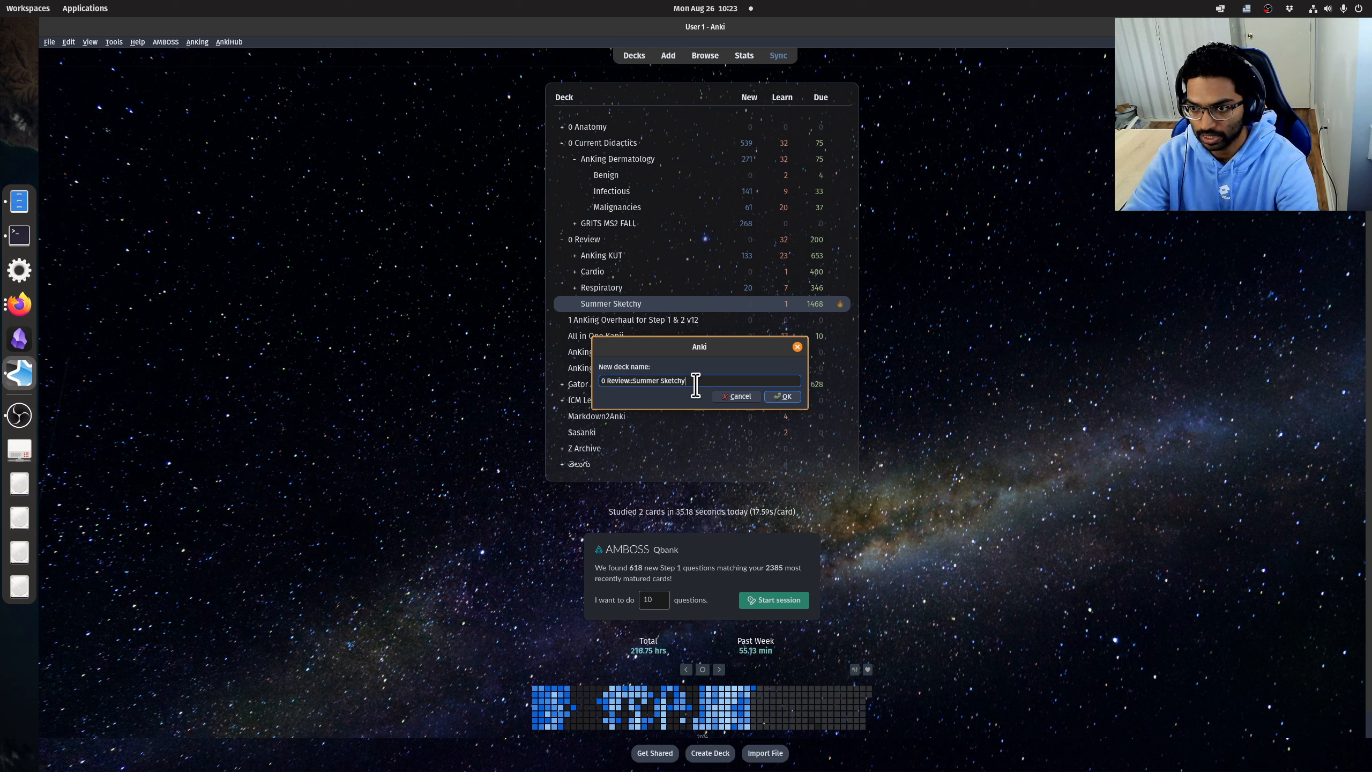
{"action": "triple_click", "coordinate": [607, 388]}
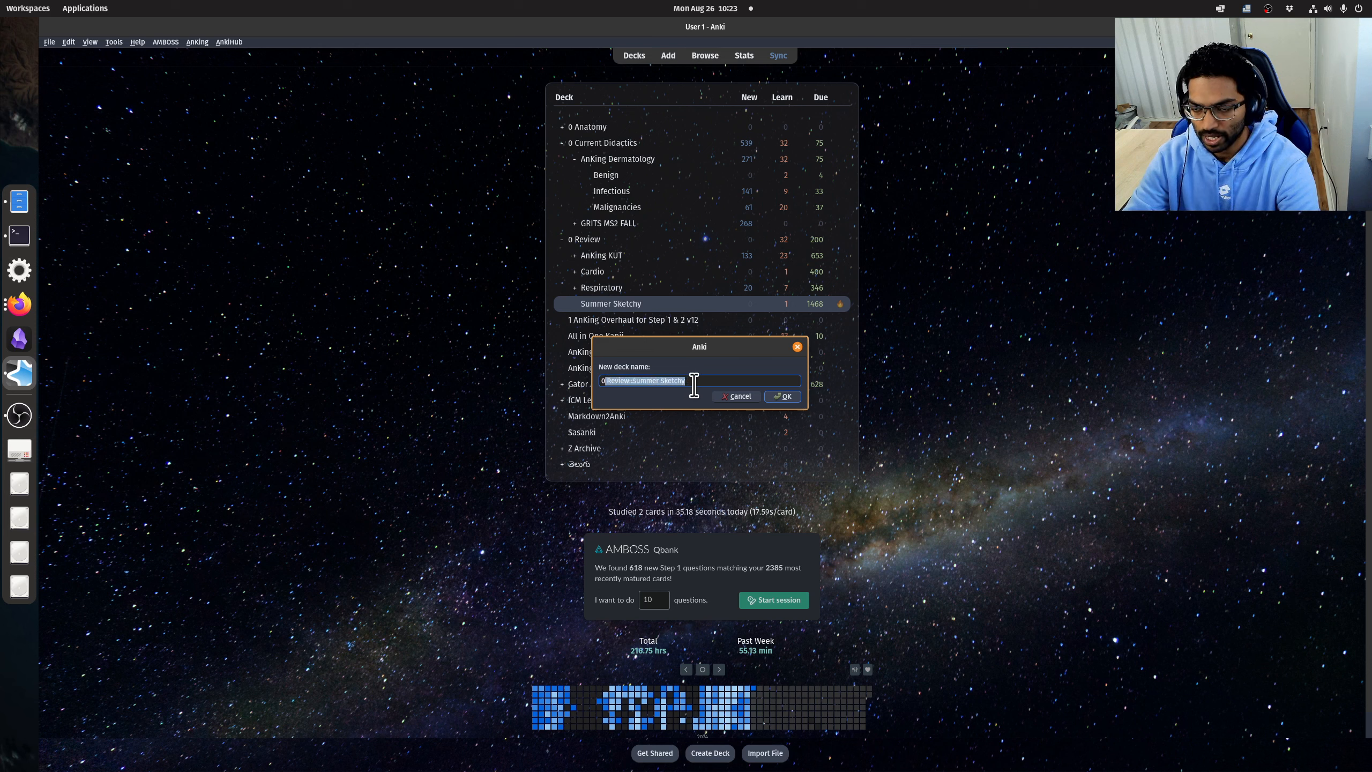
{"action": "type", "text": "0 Current "}
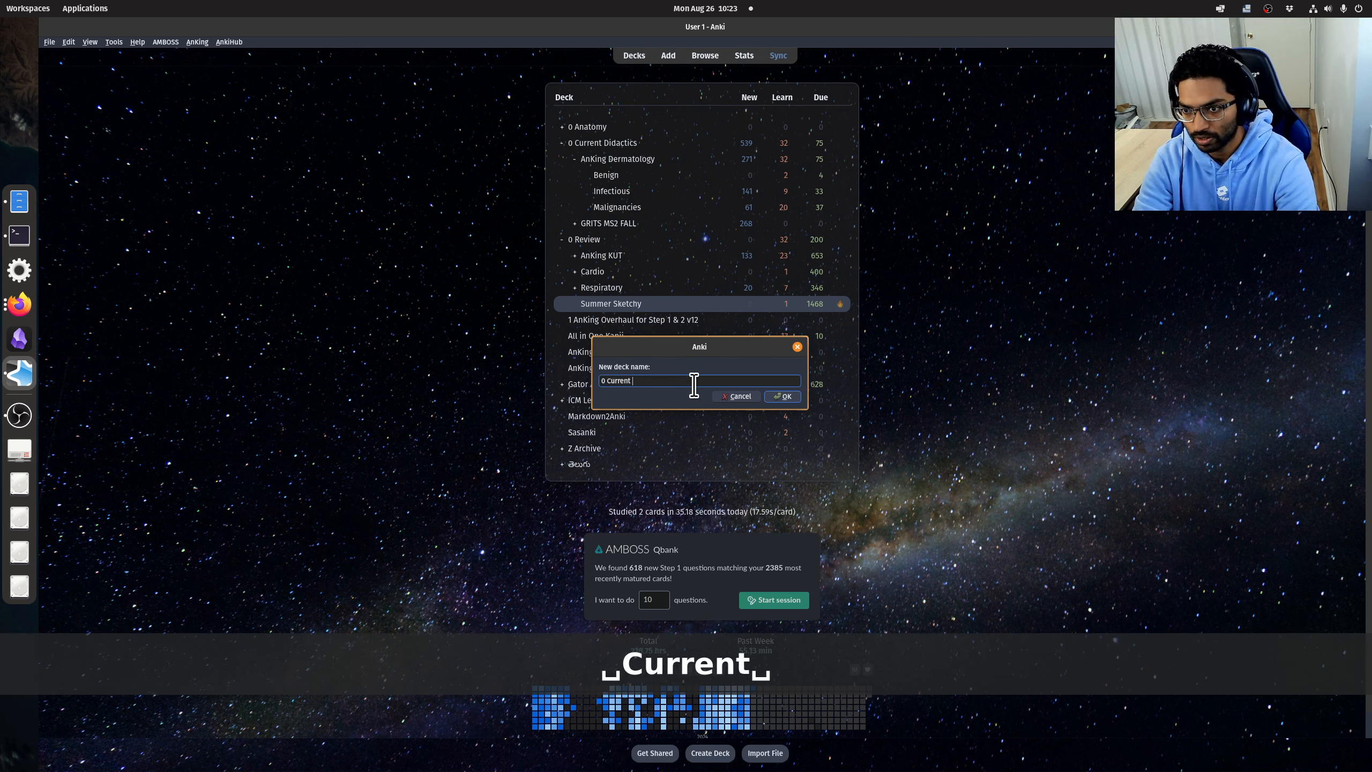
{"action": "type", "text": "Didactics"}
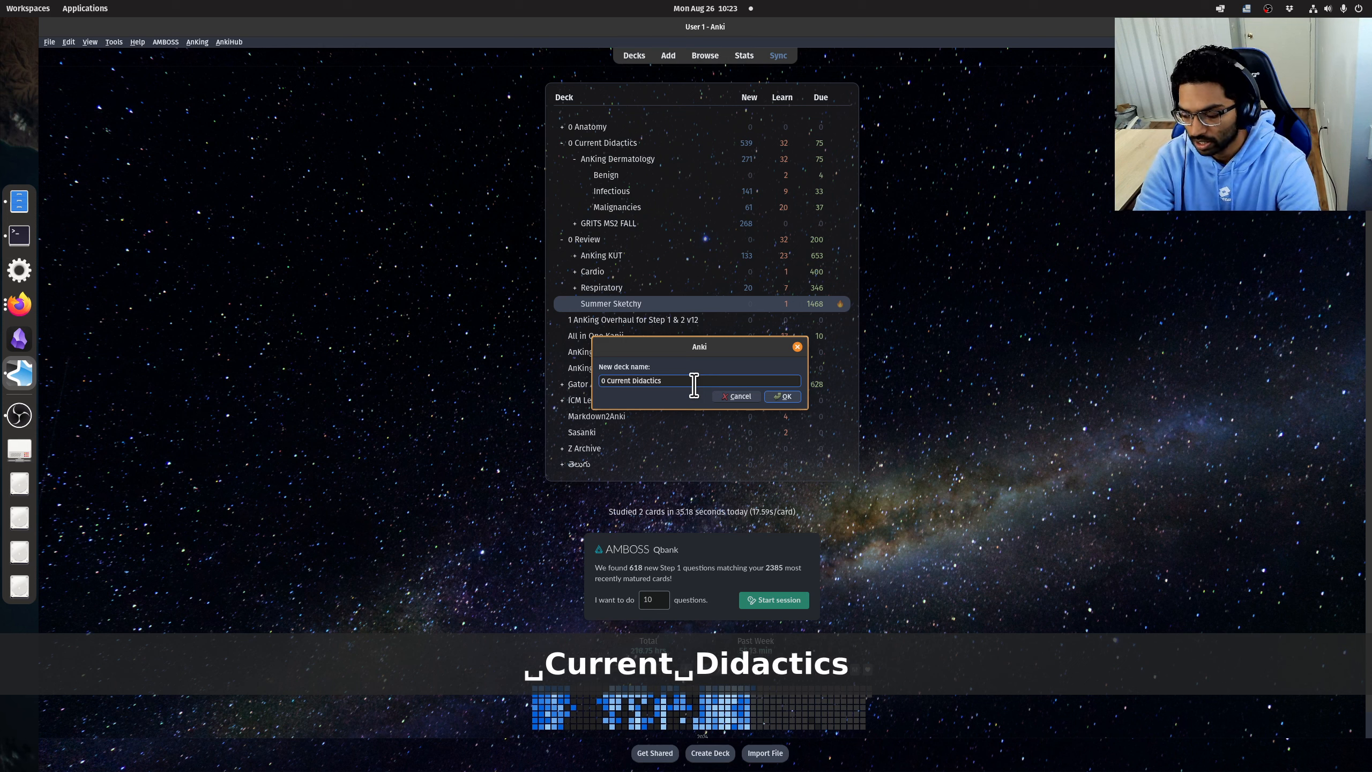
{"action": "type", "text": "::"}
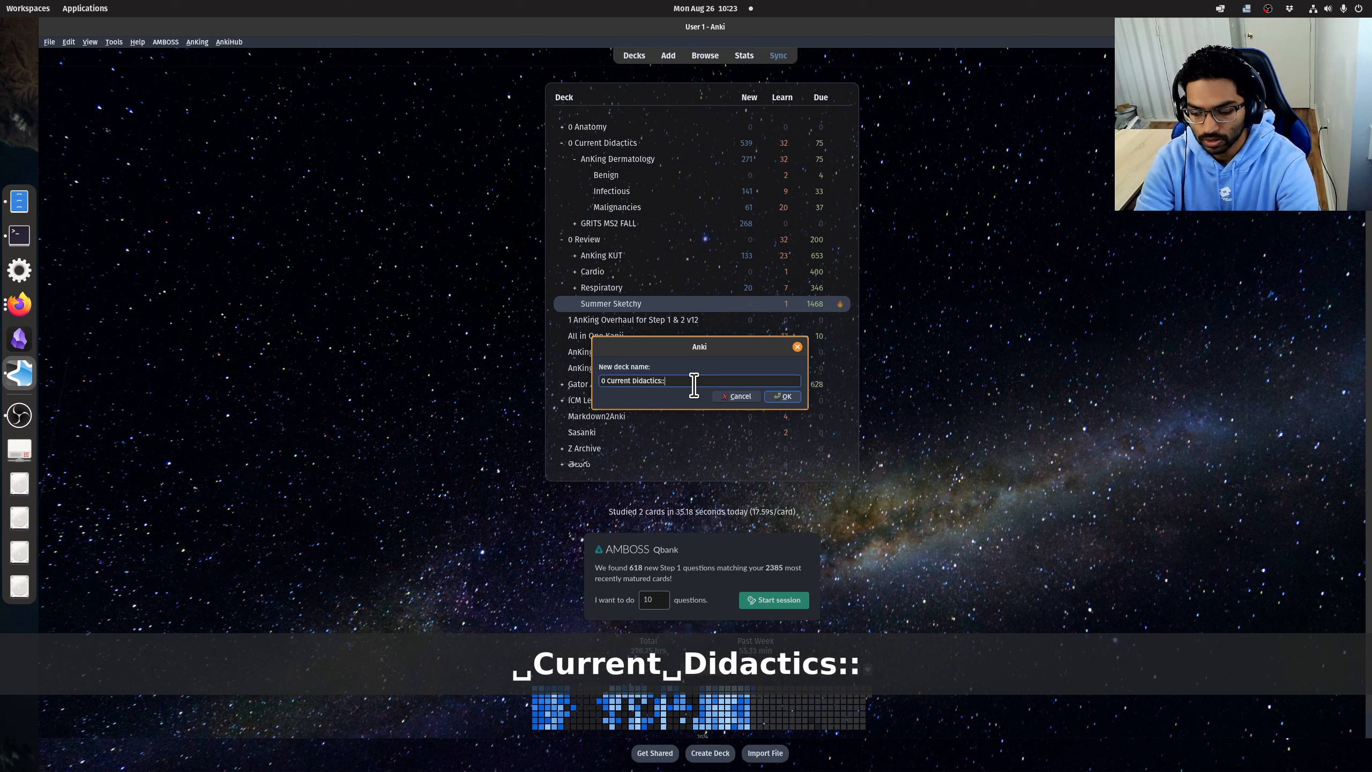
{"action": "type", "text": "AnKing "}
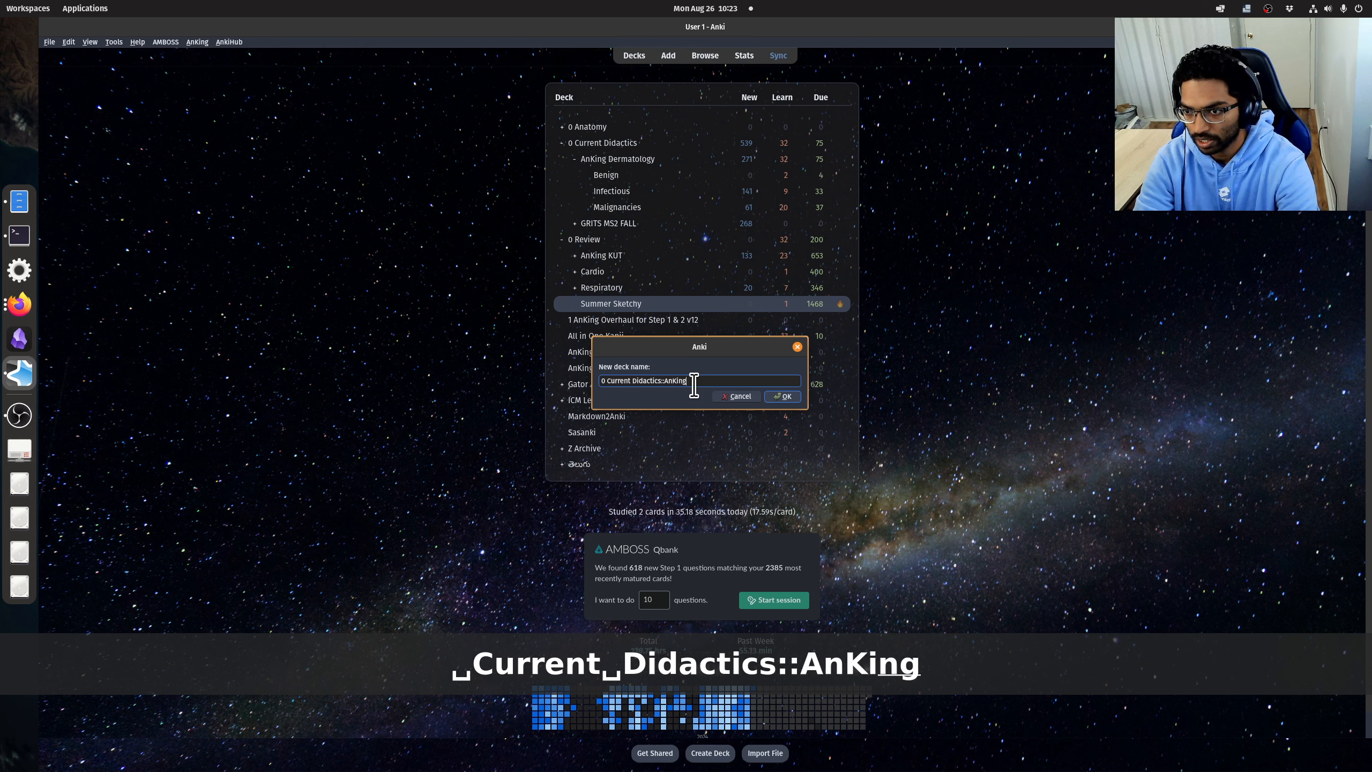
{"action": "type", "text": "MSK"}
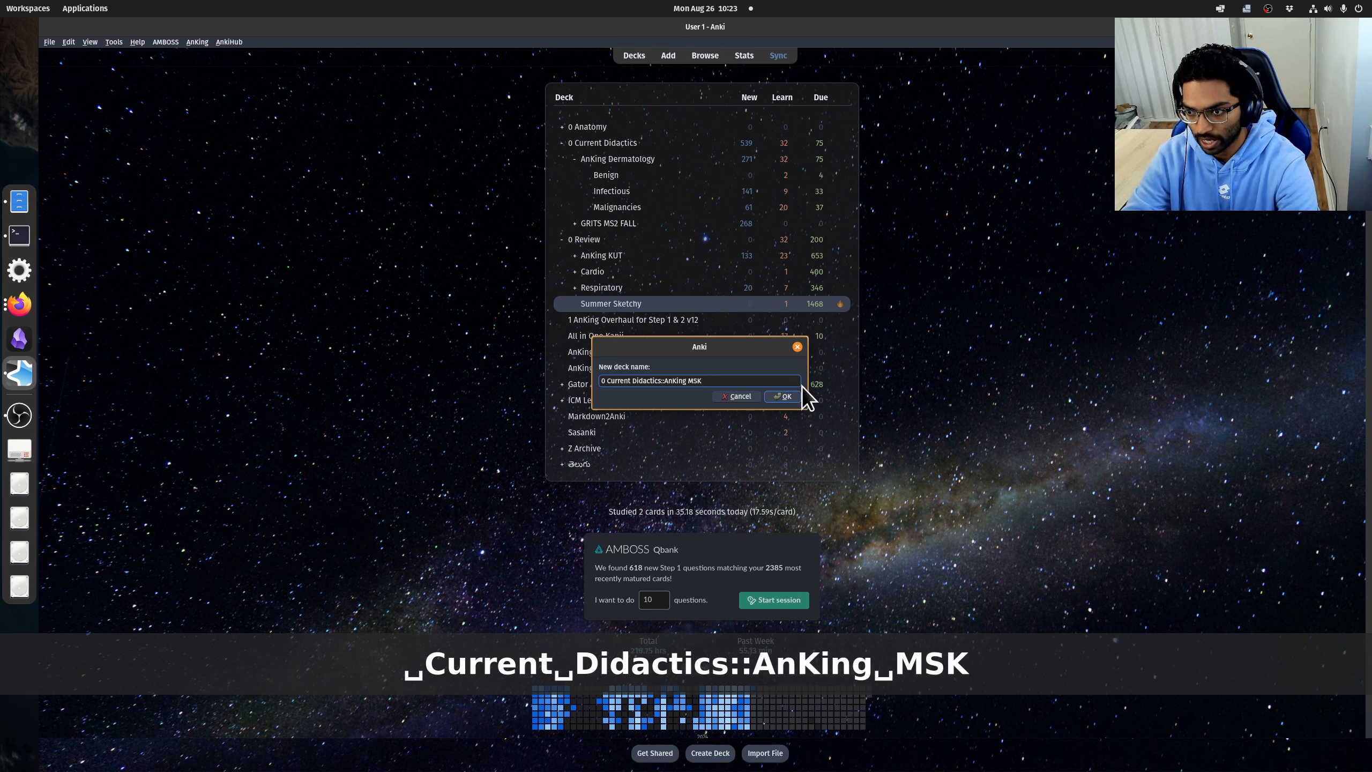
{"action": "left_click", "coordinate": [791, 397]}
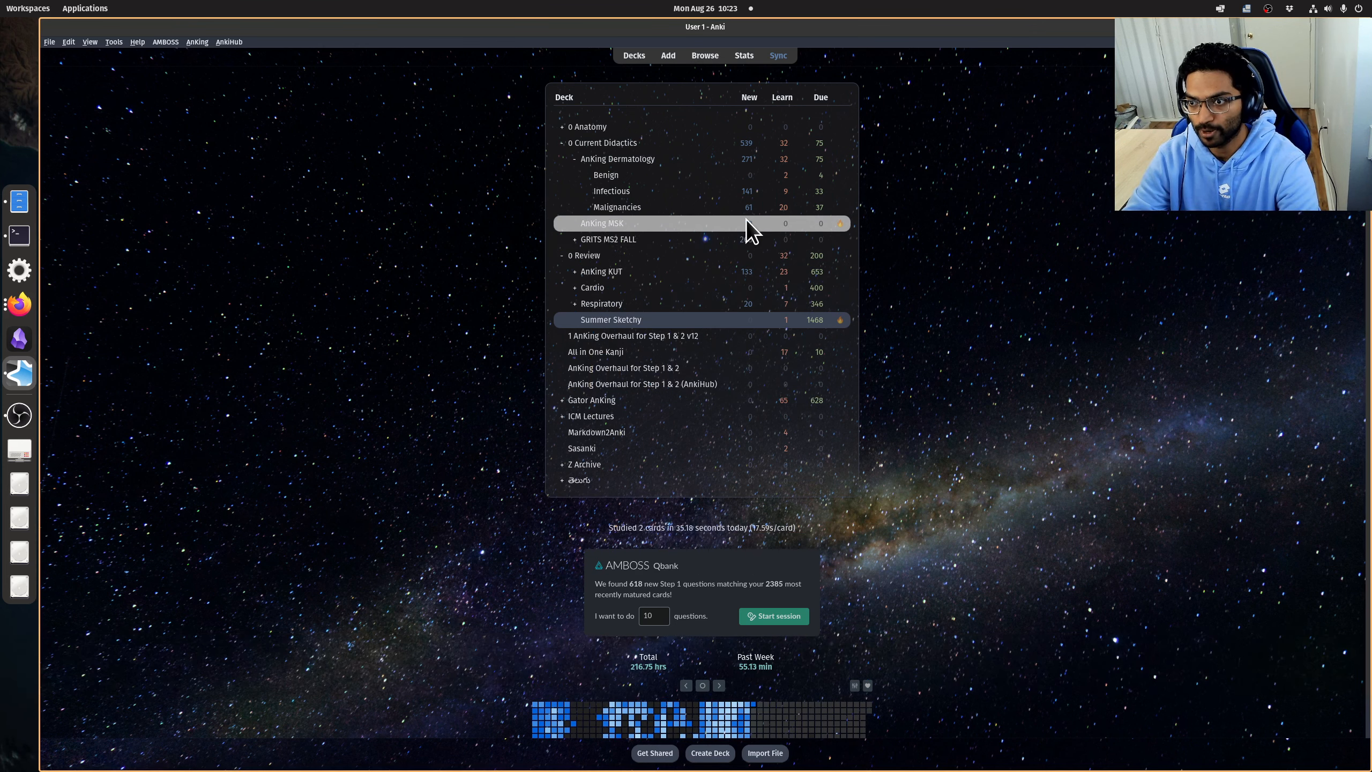
Open the options of the AnKing MSK deck and assign it the Current Didactics preset.
{"action": "left_click", "coordinate": [841, 223]}
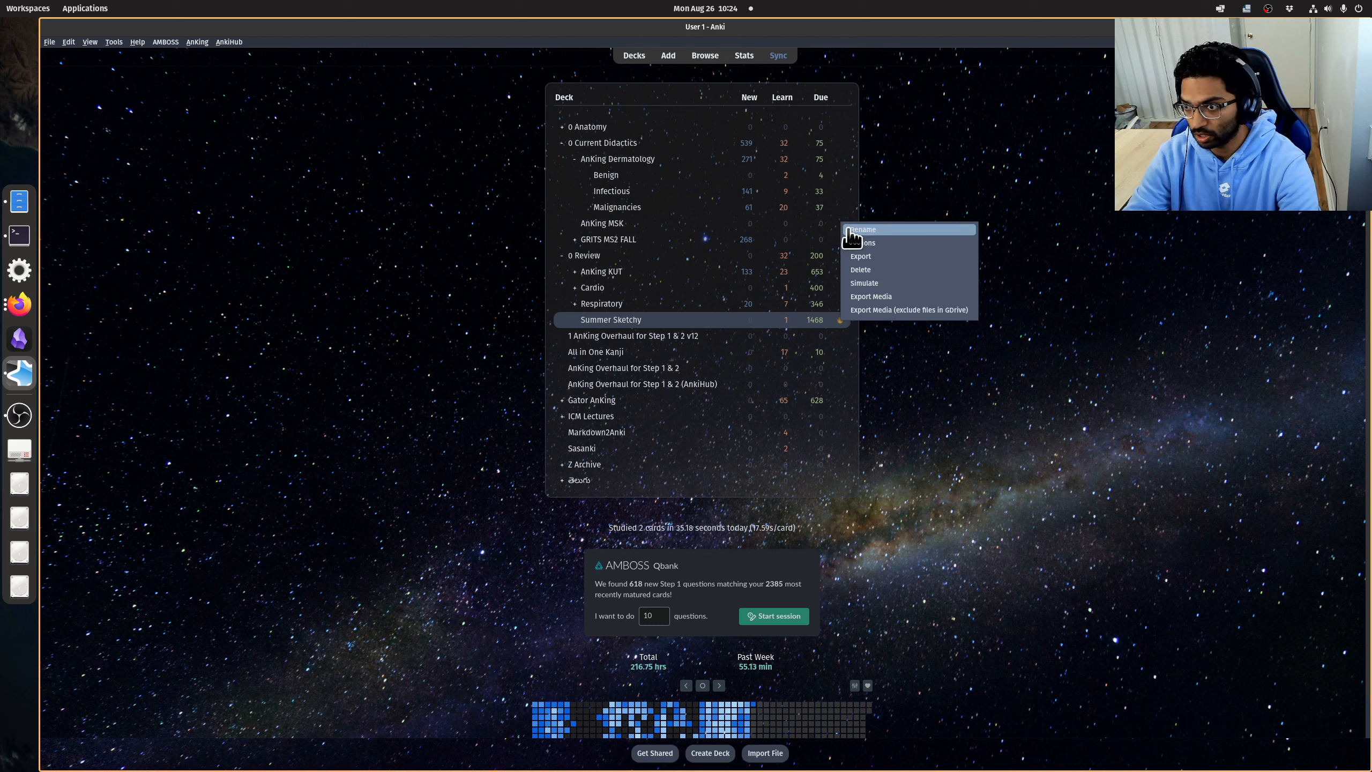
{"action": "left_click", "coordinate": [885, 243]}
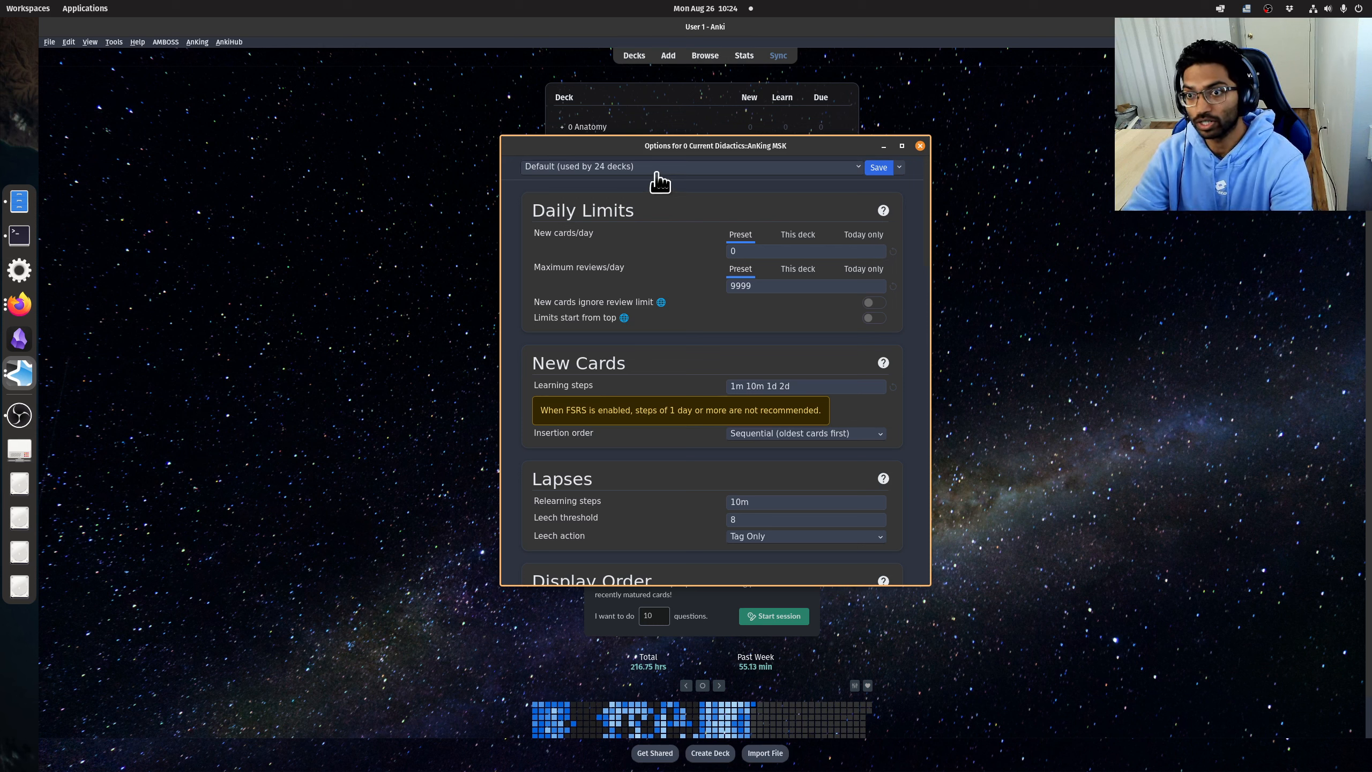
{"action": "left_click", "coordinate": [733, 178]}
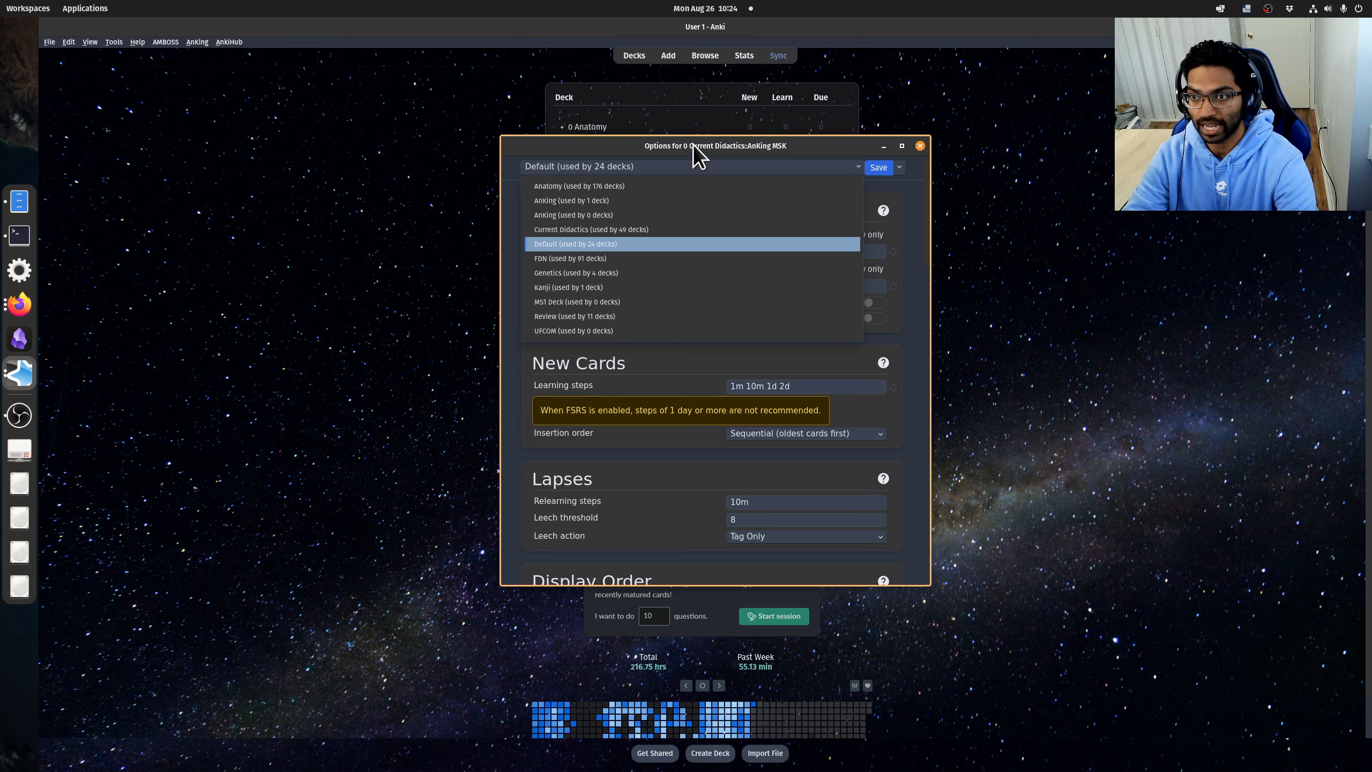
{"action": "left_click", "coordinate": [556, 168]}
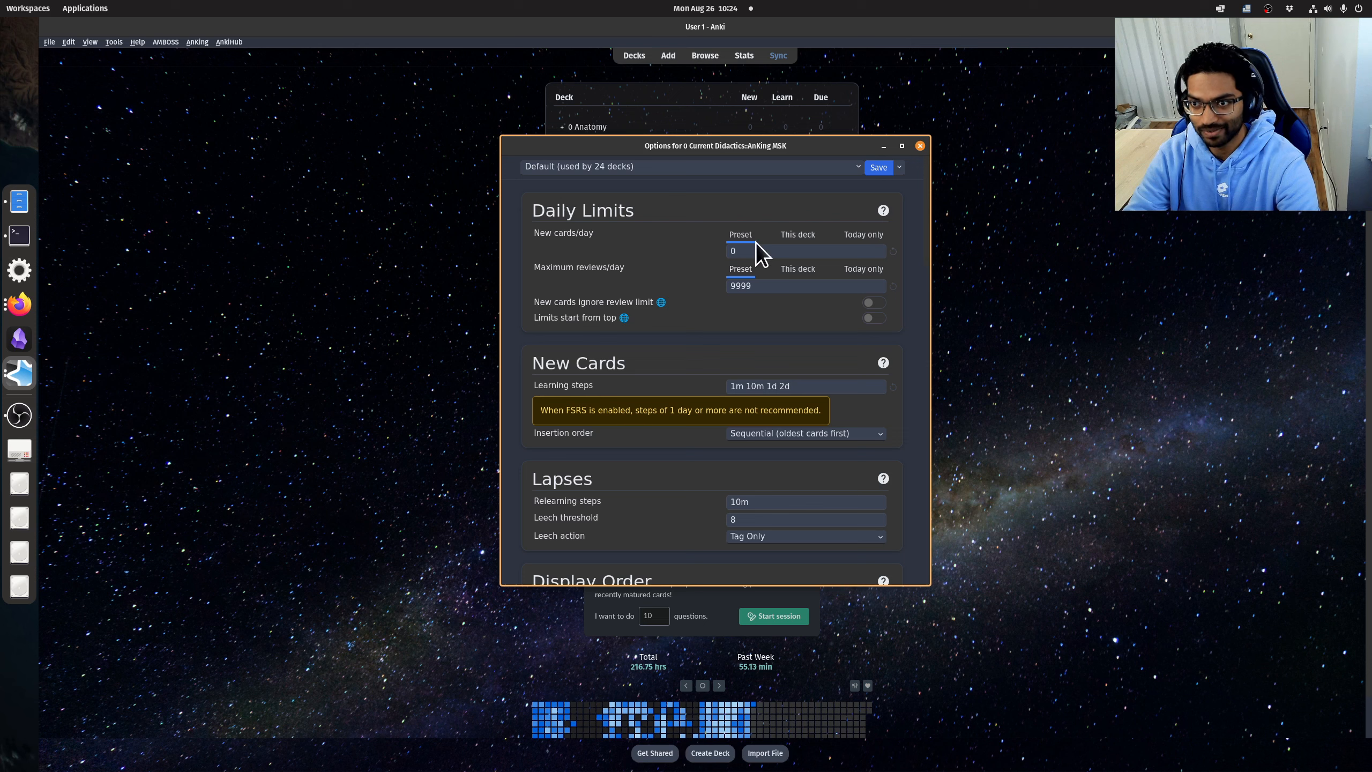
{"action": "left_click", "coordinate": [694, 172]}
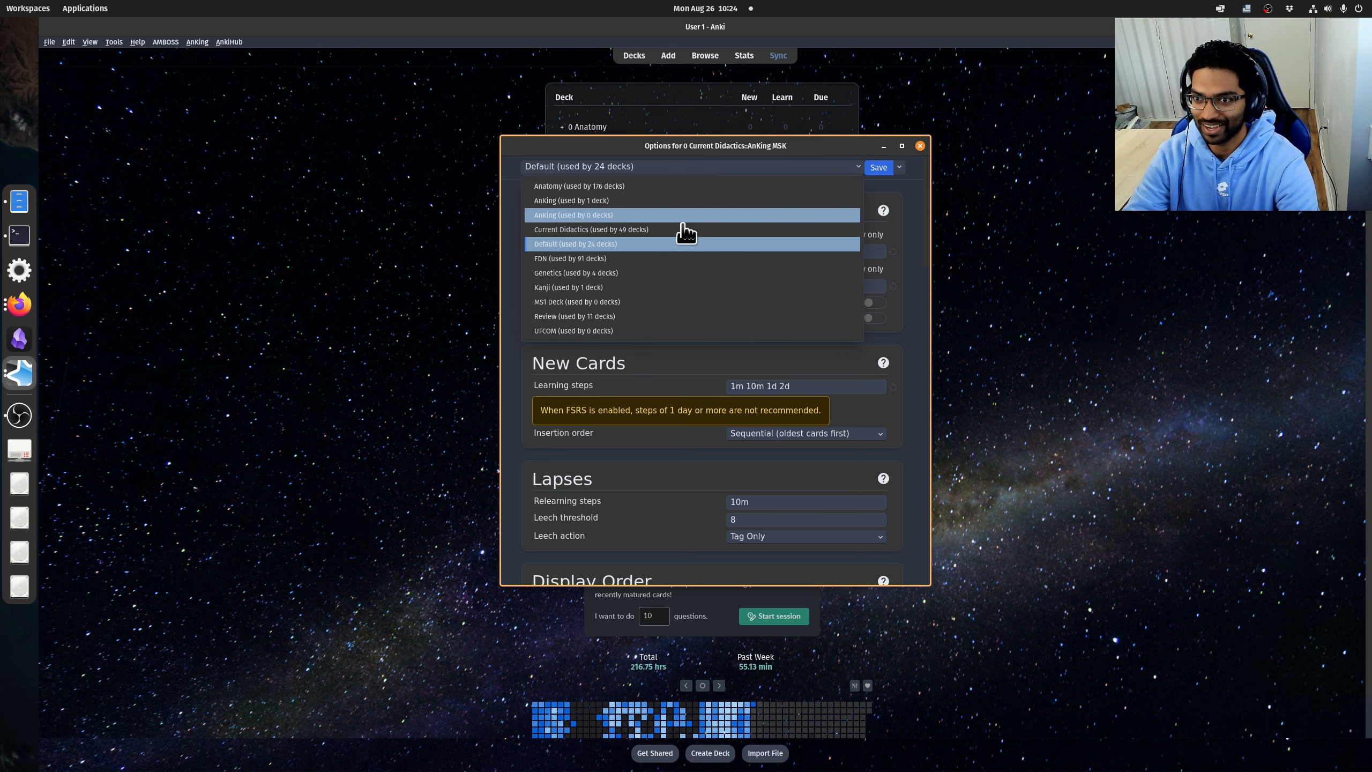
{"action": "left_click", "coordinate": [699, 233]}
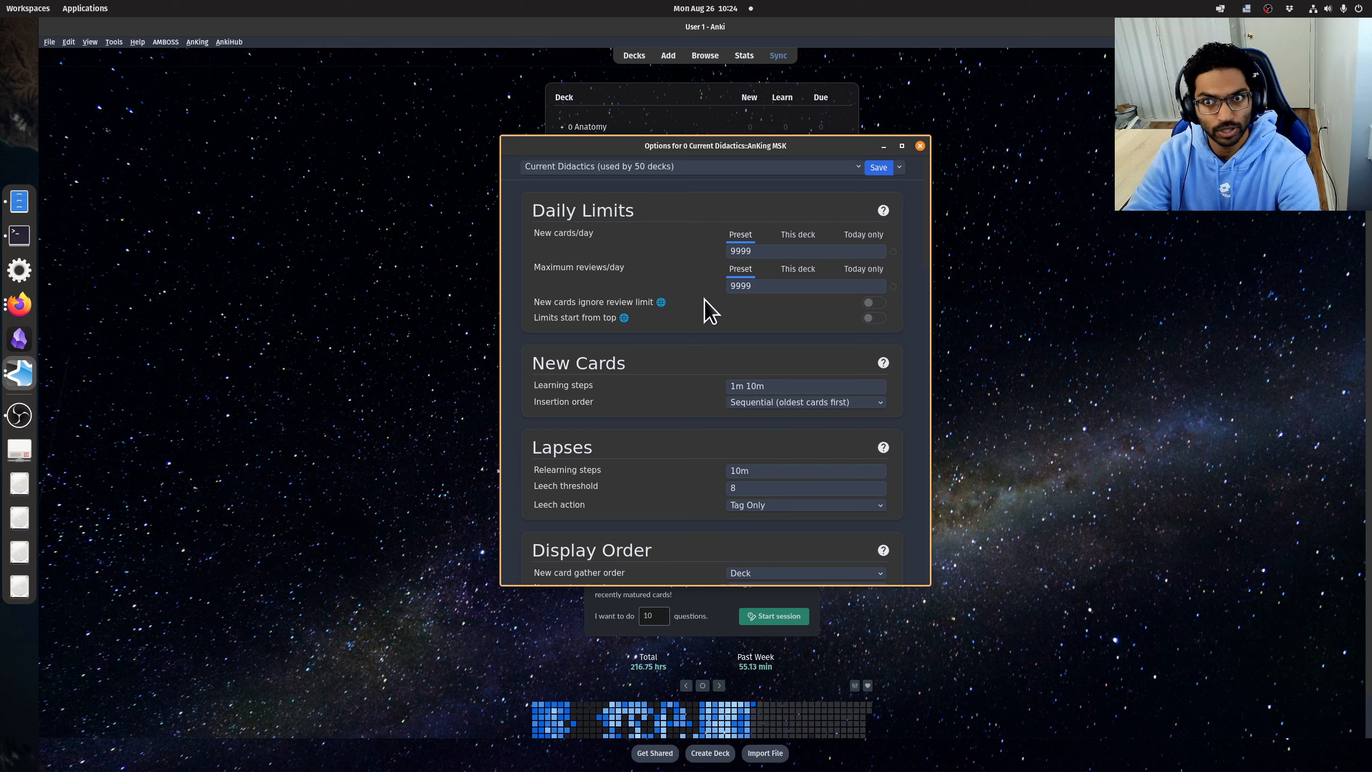
Examine the preset's daily limits, new card, display order, burying, FSRS and advanced settings plus the preset actions, and close the deck options.
{"action": "scroll", "coordinate": [665, 281], "scroll_direction": "down", "scroll_amount": 2}
{"action": "scroll", "coordinate": [712, 264], "scroll_direction": "down", "scroll_amount": 3}
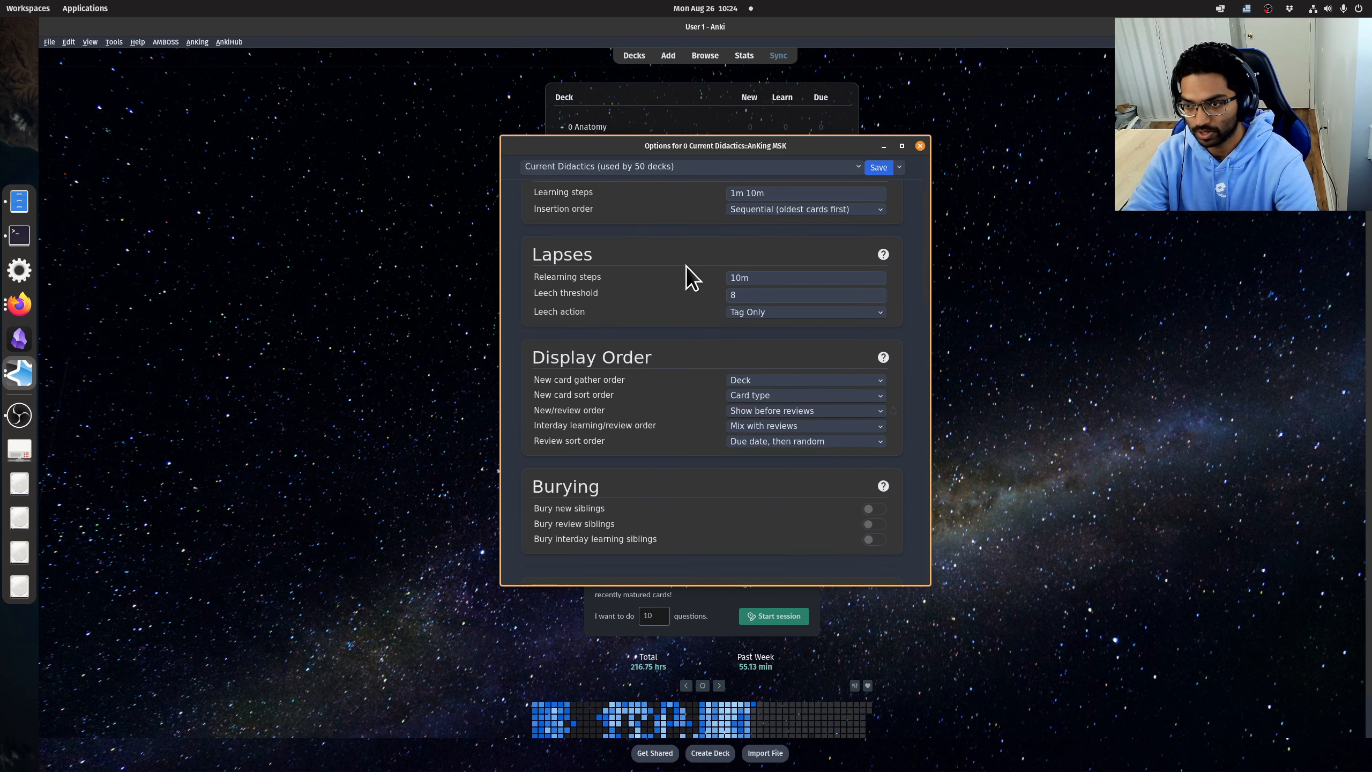
{"action": "scroll", "coordinate": [695, 243], "scroll_direction": "up", "scroll_amount": 5}
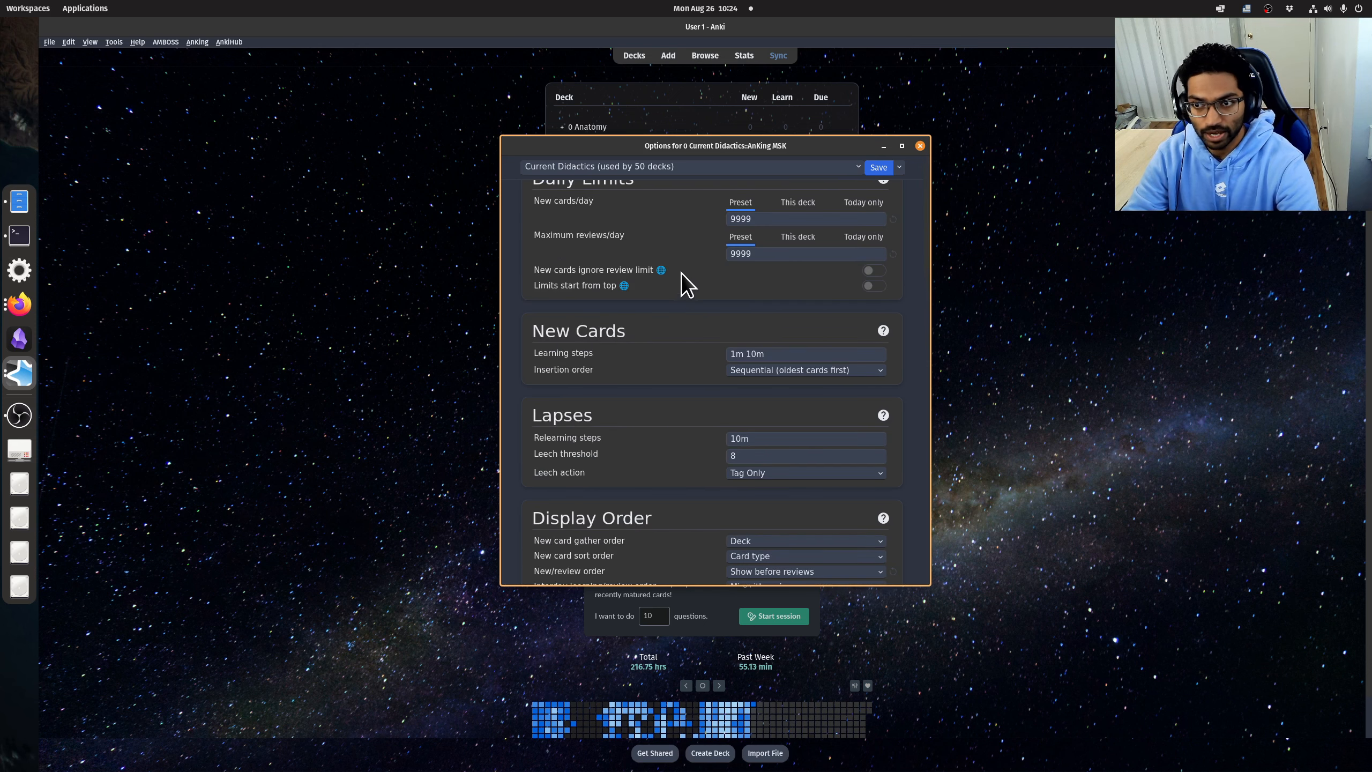
{"action": "scroll", "coordinate": [689, 265], "scroll_direction": "up", "scroll_amount": 1}
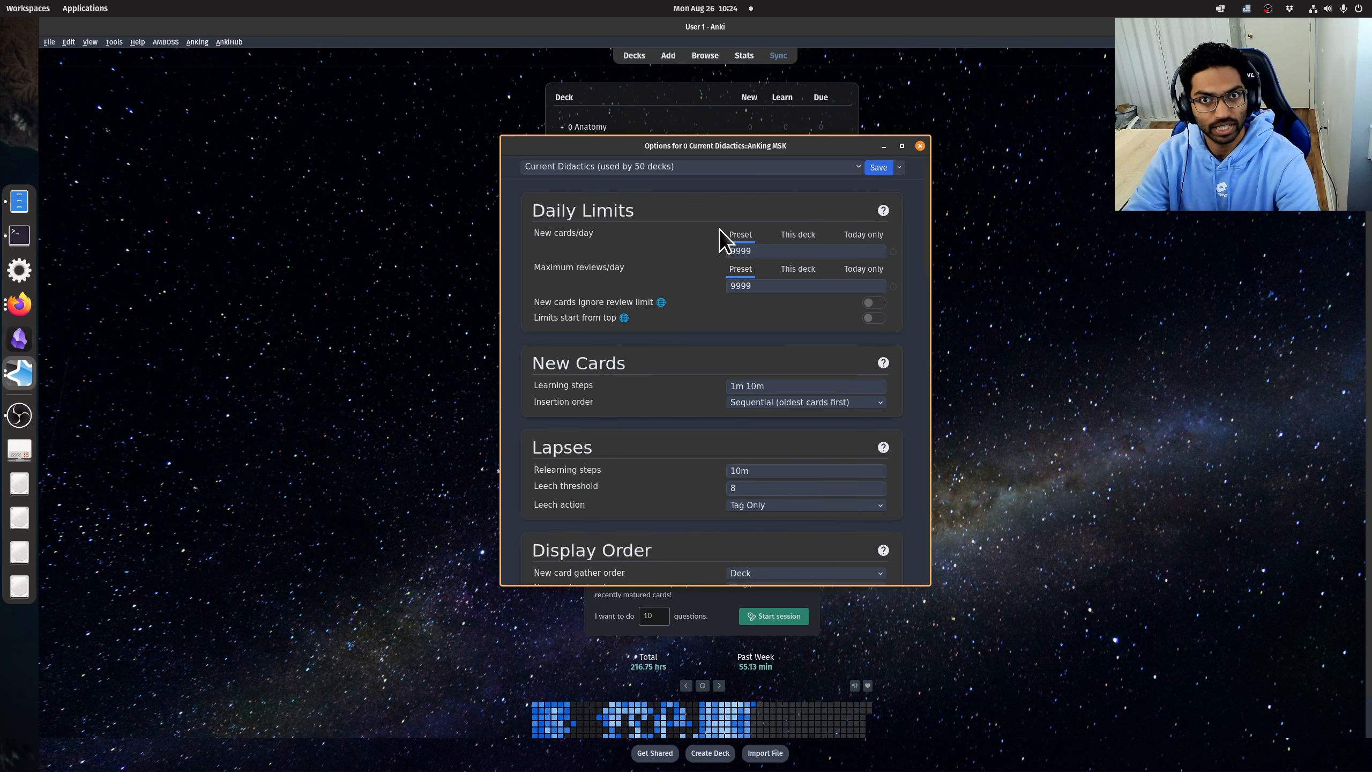
{"action": "left_click", "coordinate": [899, 169]}
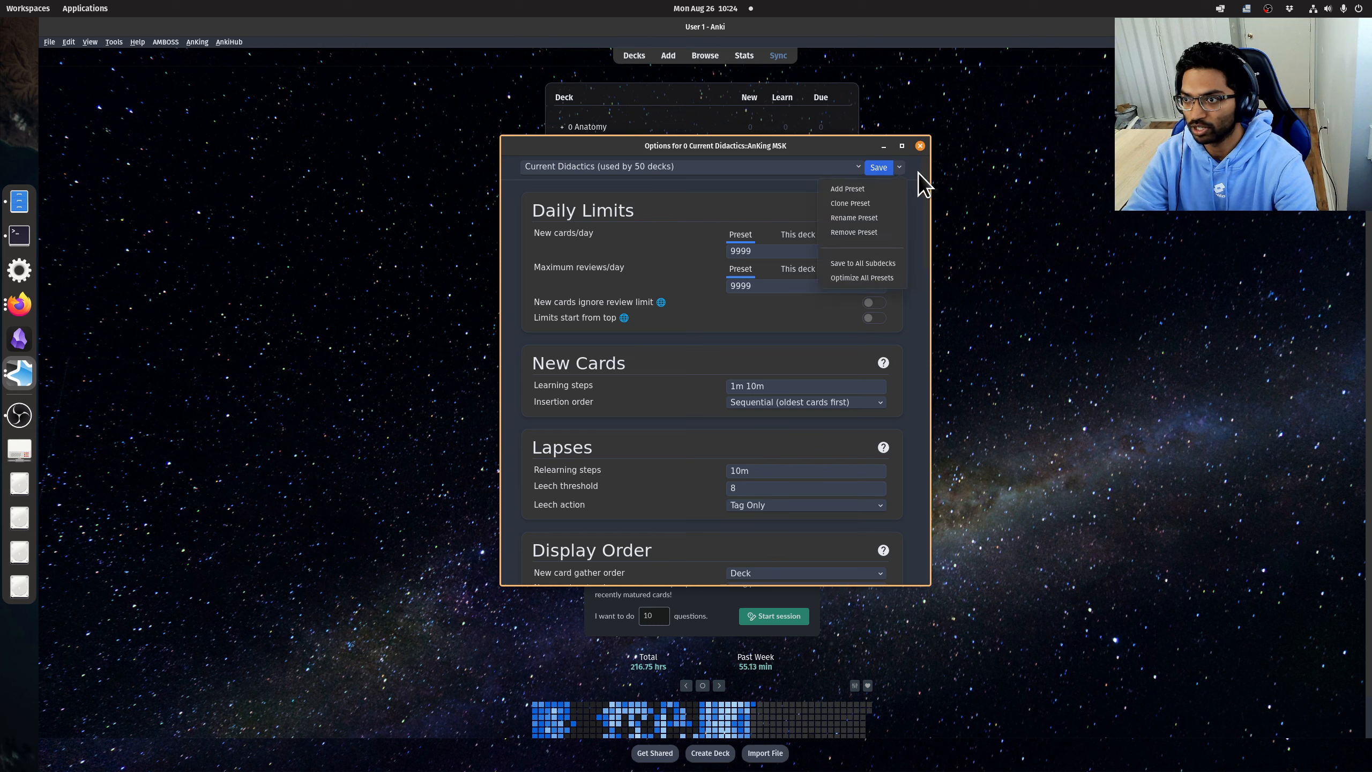
{"action": "left_click", "coordinate": [919, 174]}
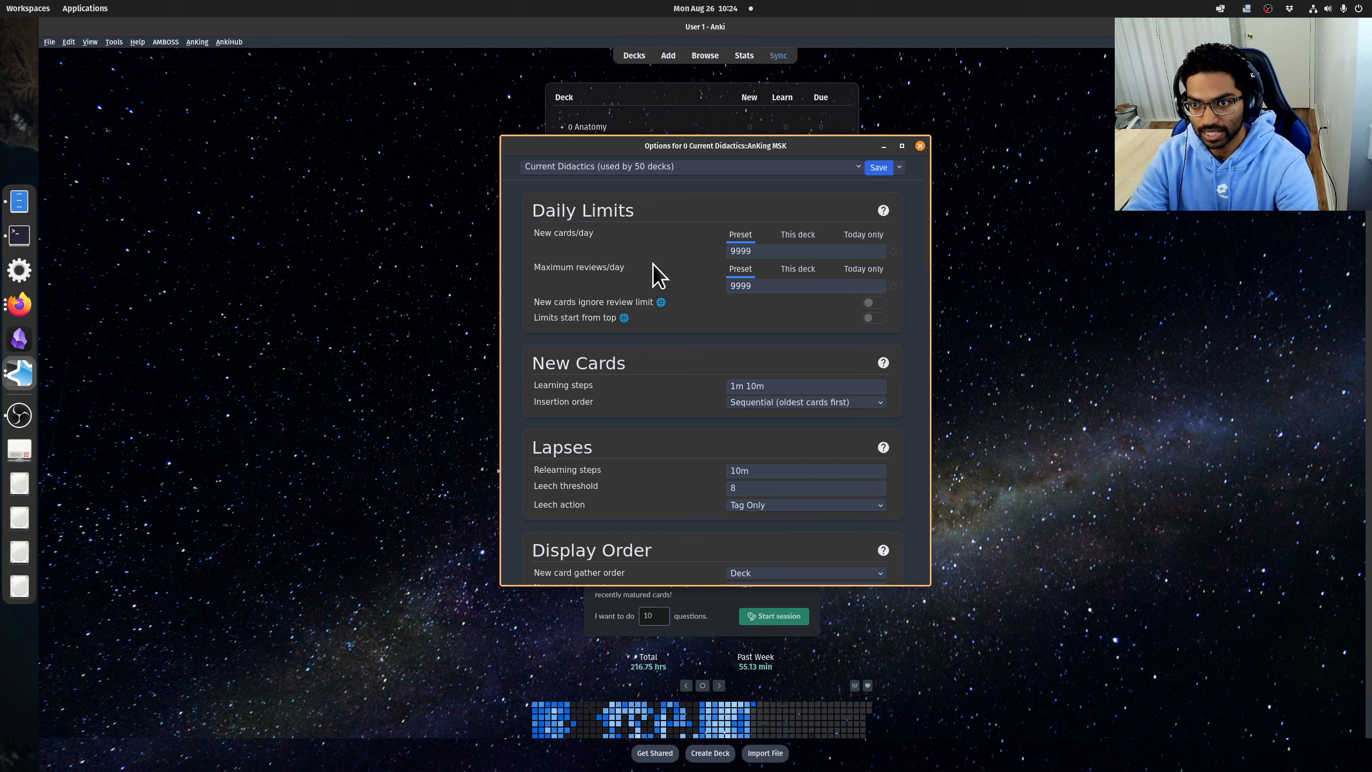
{"action": "scroll", "coordinate": [708, 270], "scroll_direction": "down", "scroll_amount": 3}
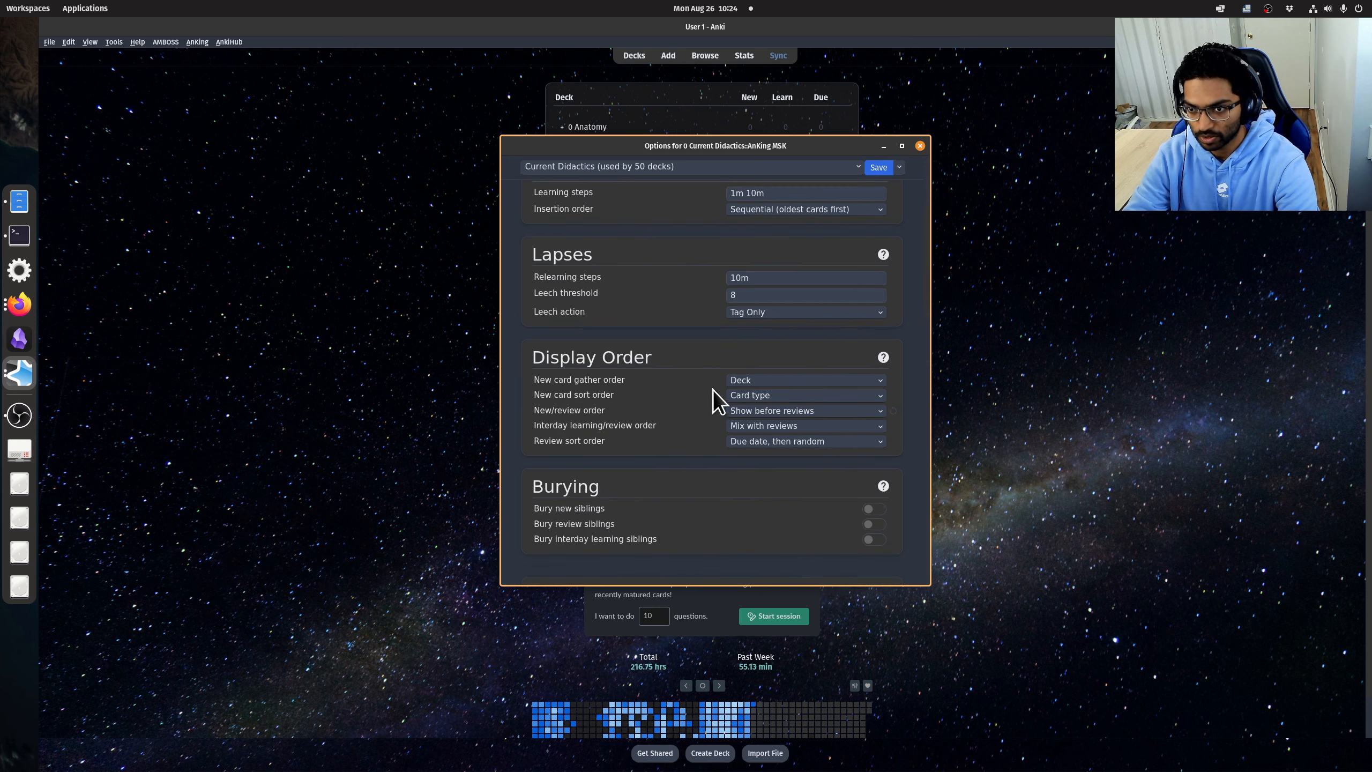
{"action": "scroll", "coordinate": [713, 390], "scroll_direction": "down", "scroll_amount": 3}
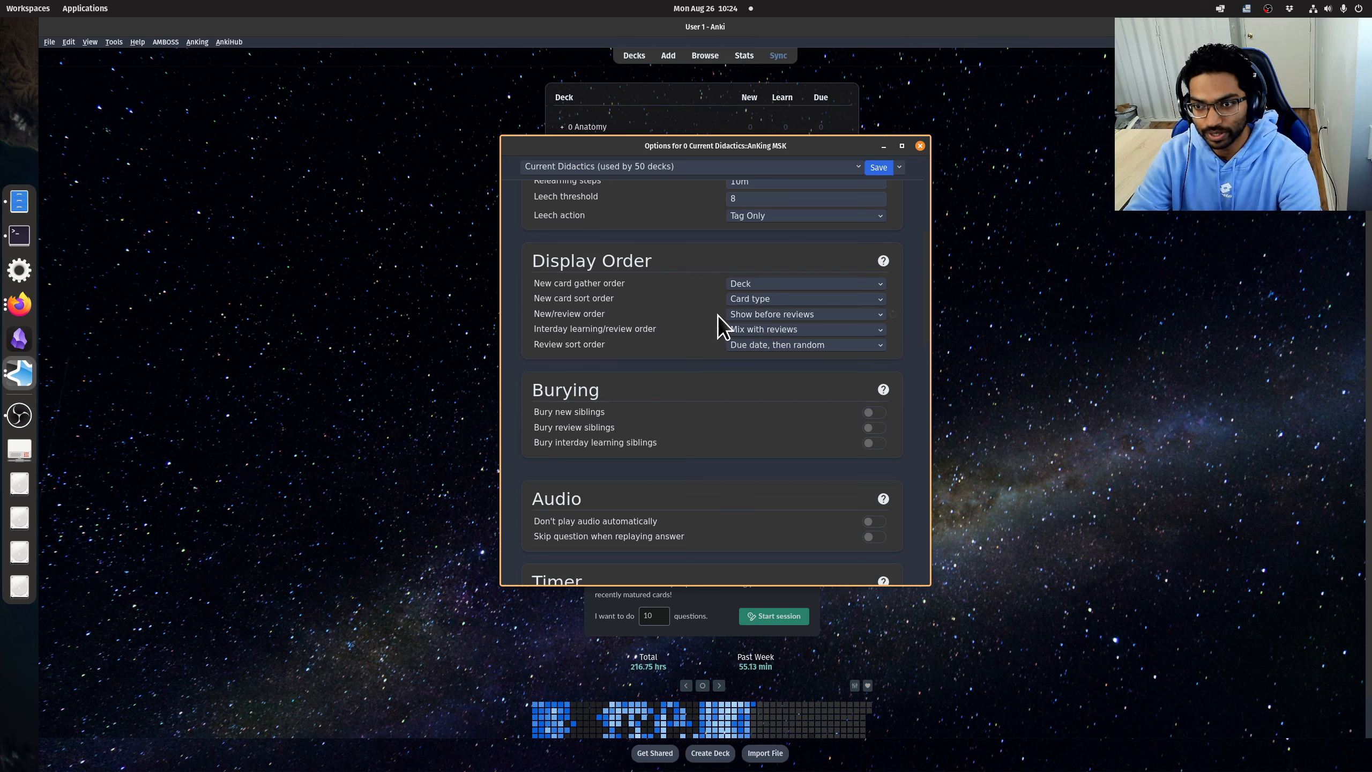
{"action": "scroll", "coordinate": [701, 295], "scroll_direction": "down", "scroll_amount": 10}
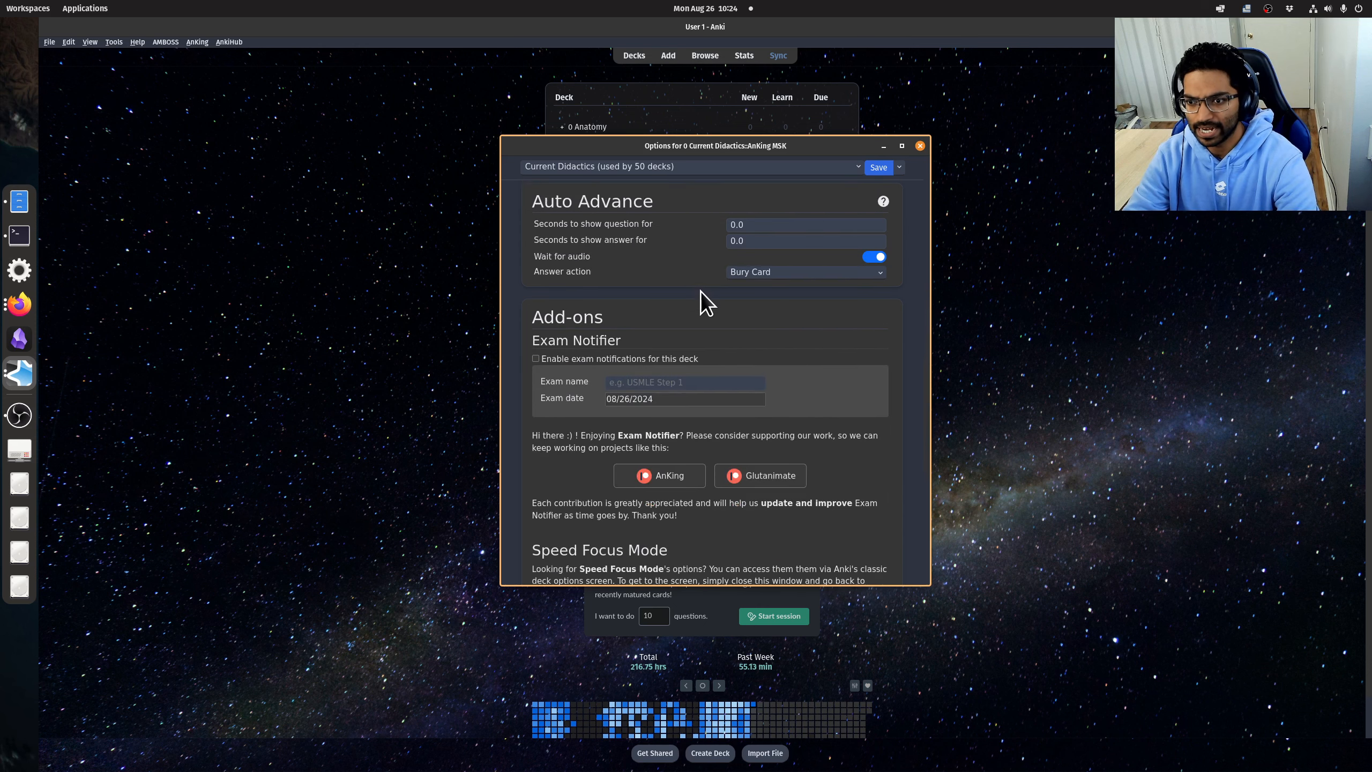
{"action": "scroll", "coordinate": [701, 292], "scroll_direction": "down", "scroll_amount": 10}
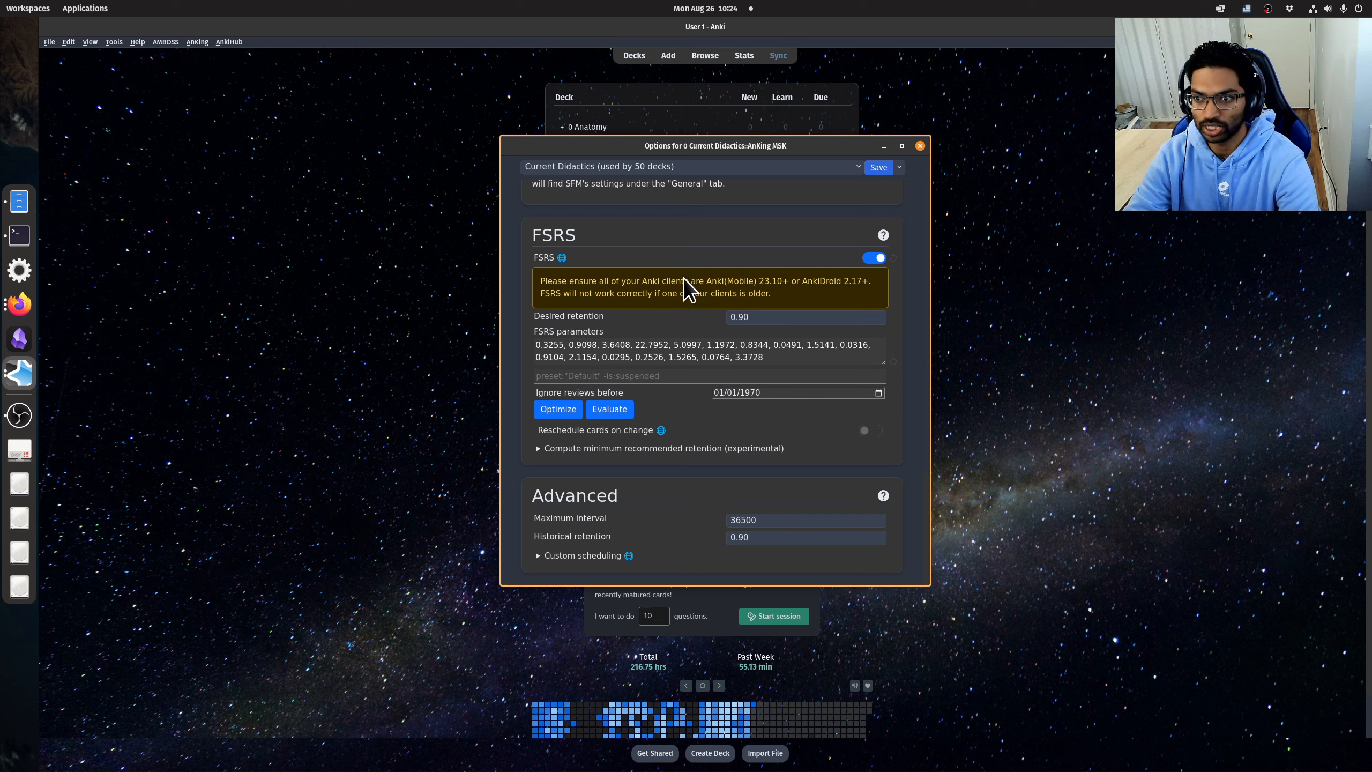
{"action": "left_click", "coordinate": [921, 146]}
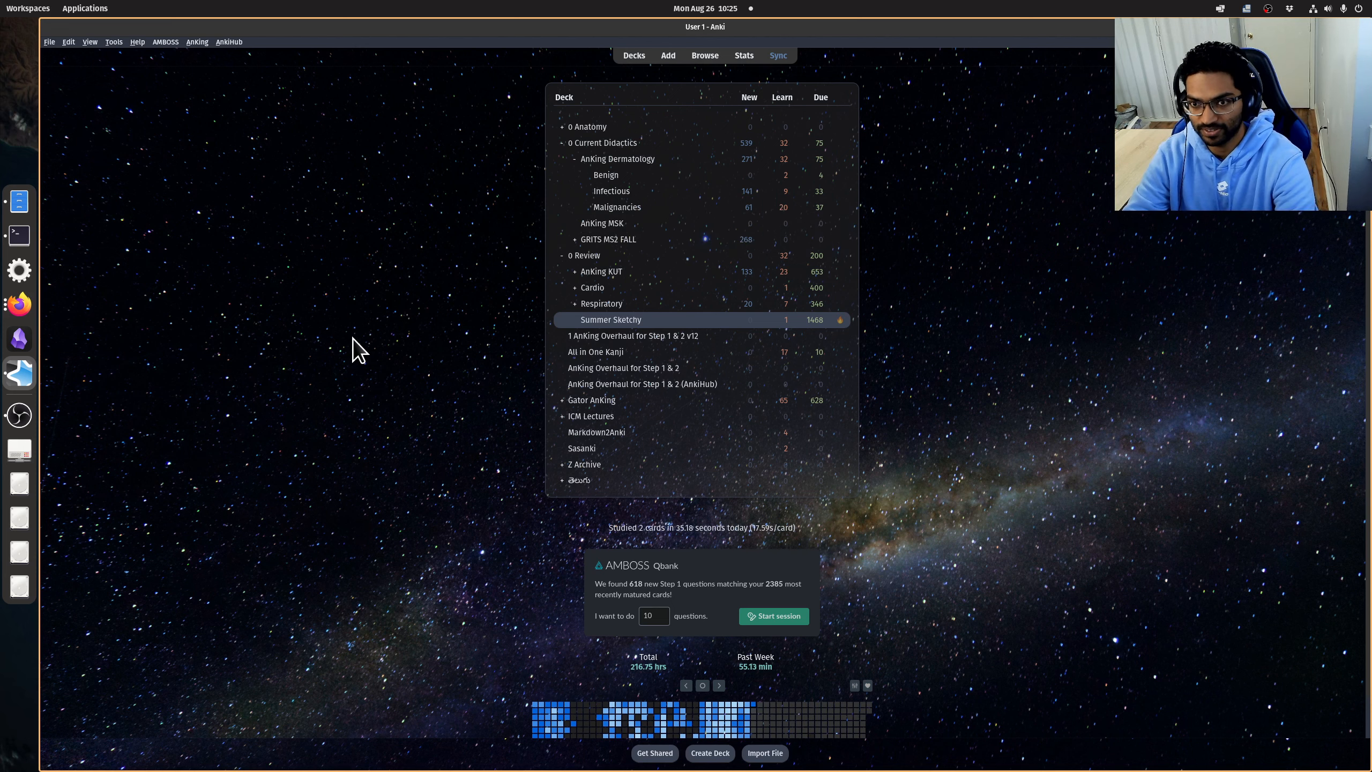
List the cards tagged #Bootcamp > Musculoskeletal > 01_Skeletal_Muscle in the card browser.
{"action": "key", "text": "b"}
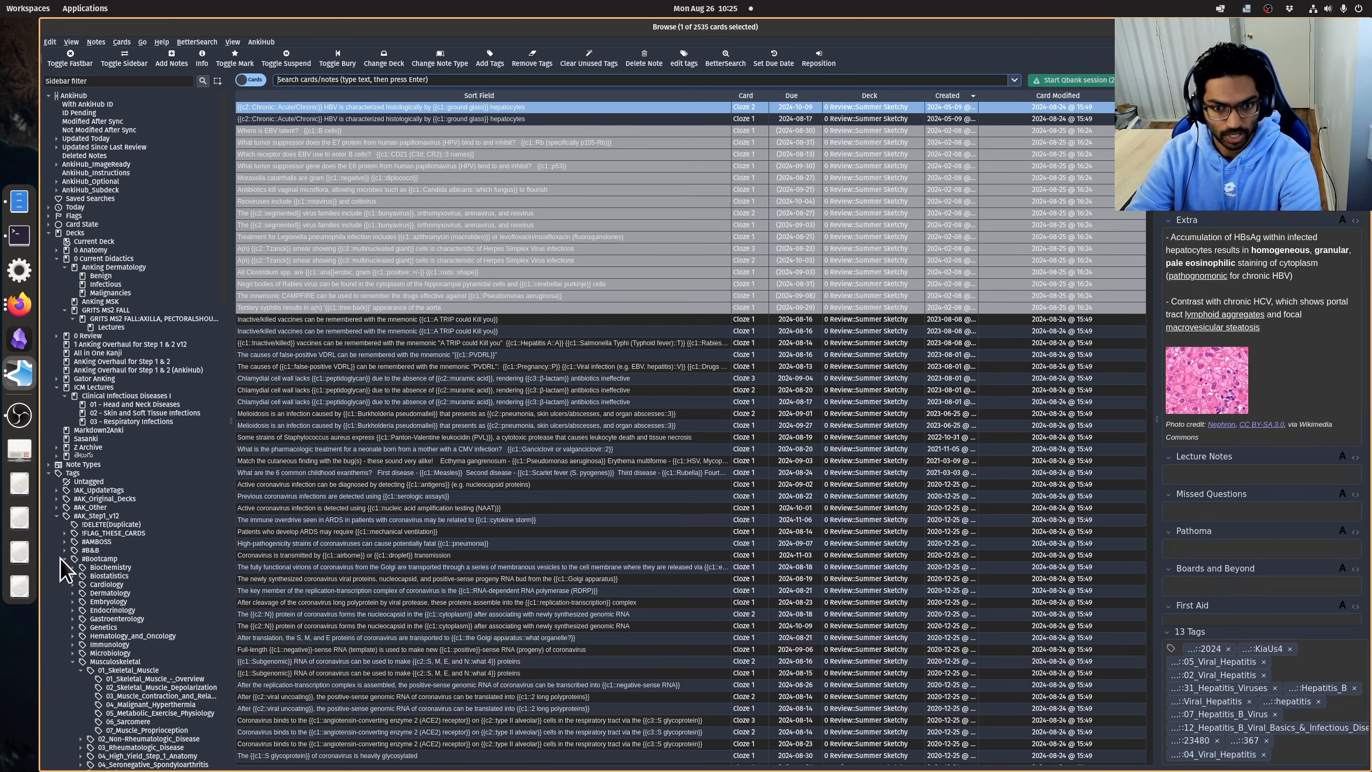
{"action": "scroll", "coordinate": [81, 449], "scroll_direction": "down", "scroll_amount": 3}
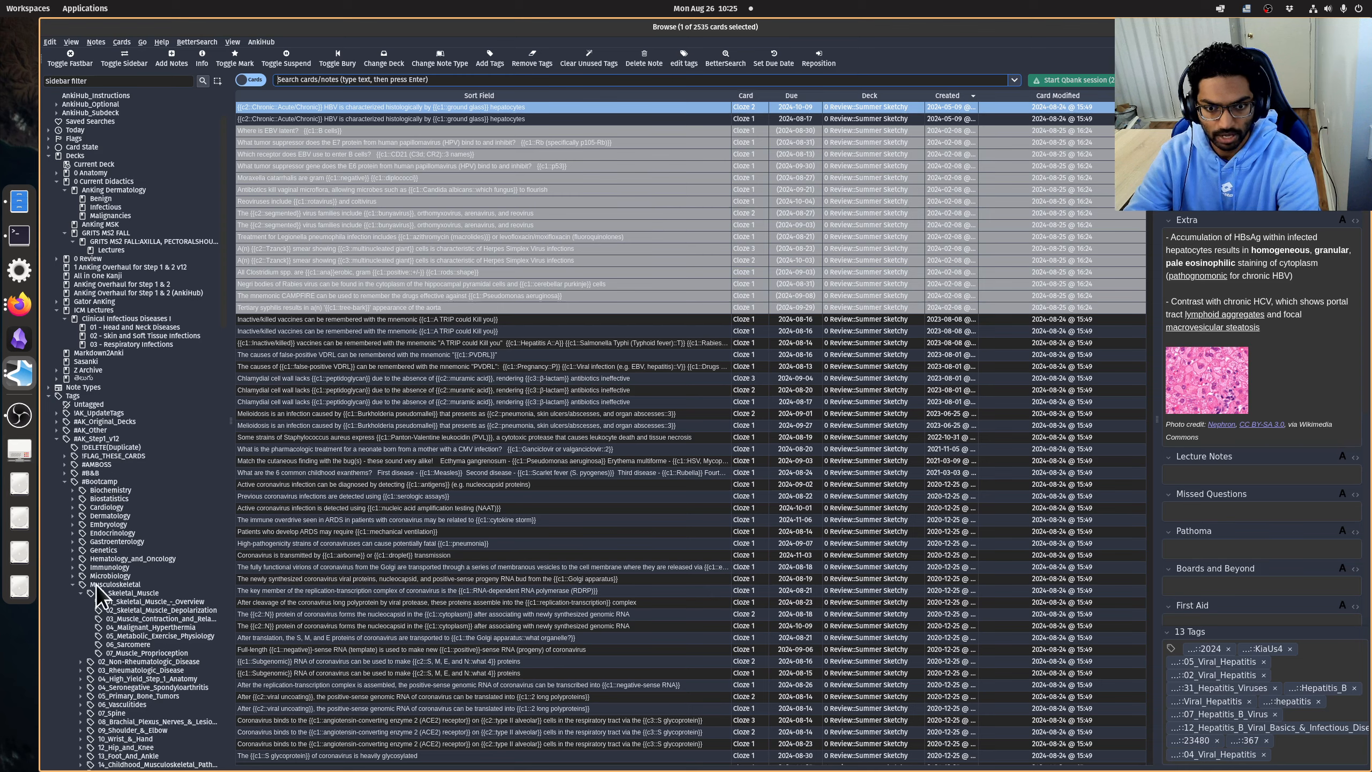
{"action": "scroll", "coordinate": [141, 587], "scroll_direction": "down", "scroll_amount": 5}
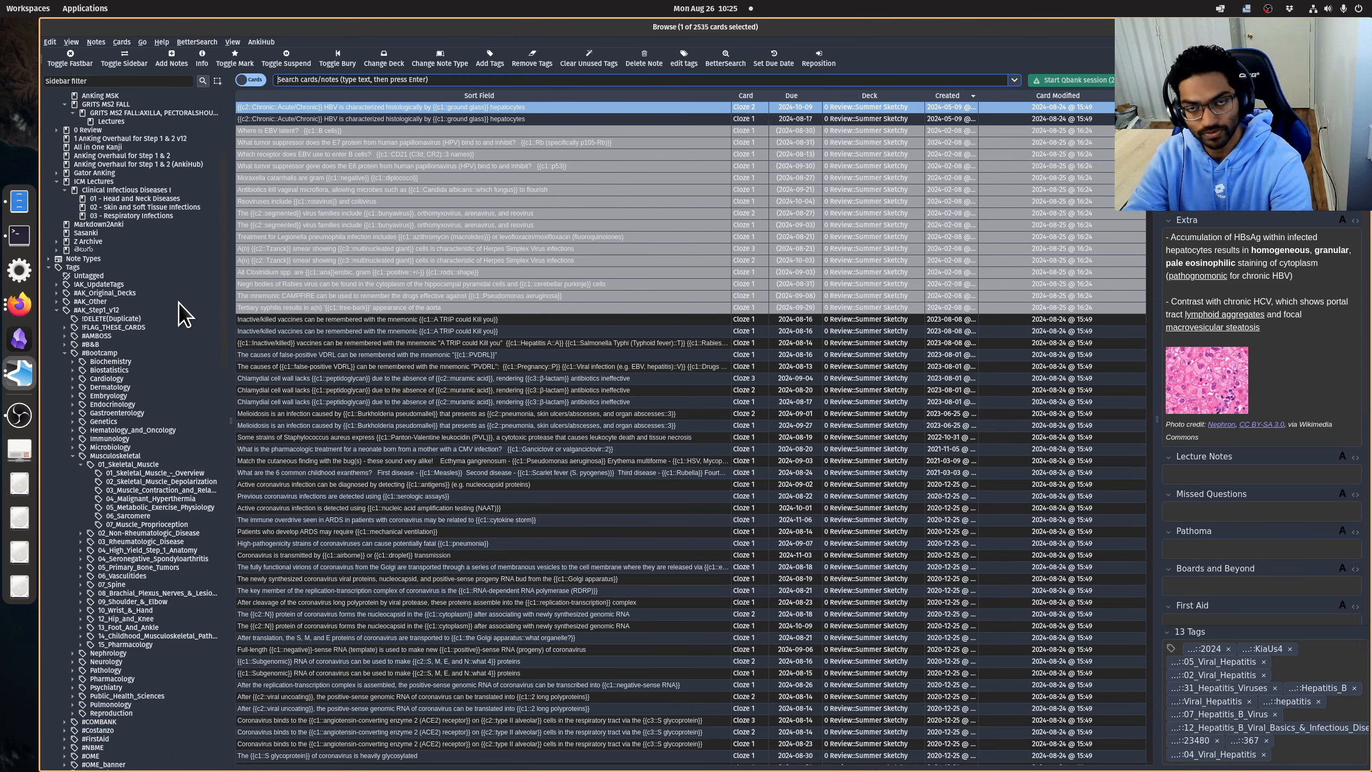
{"action": "left_click", "coordinate": [128, 464]}
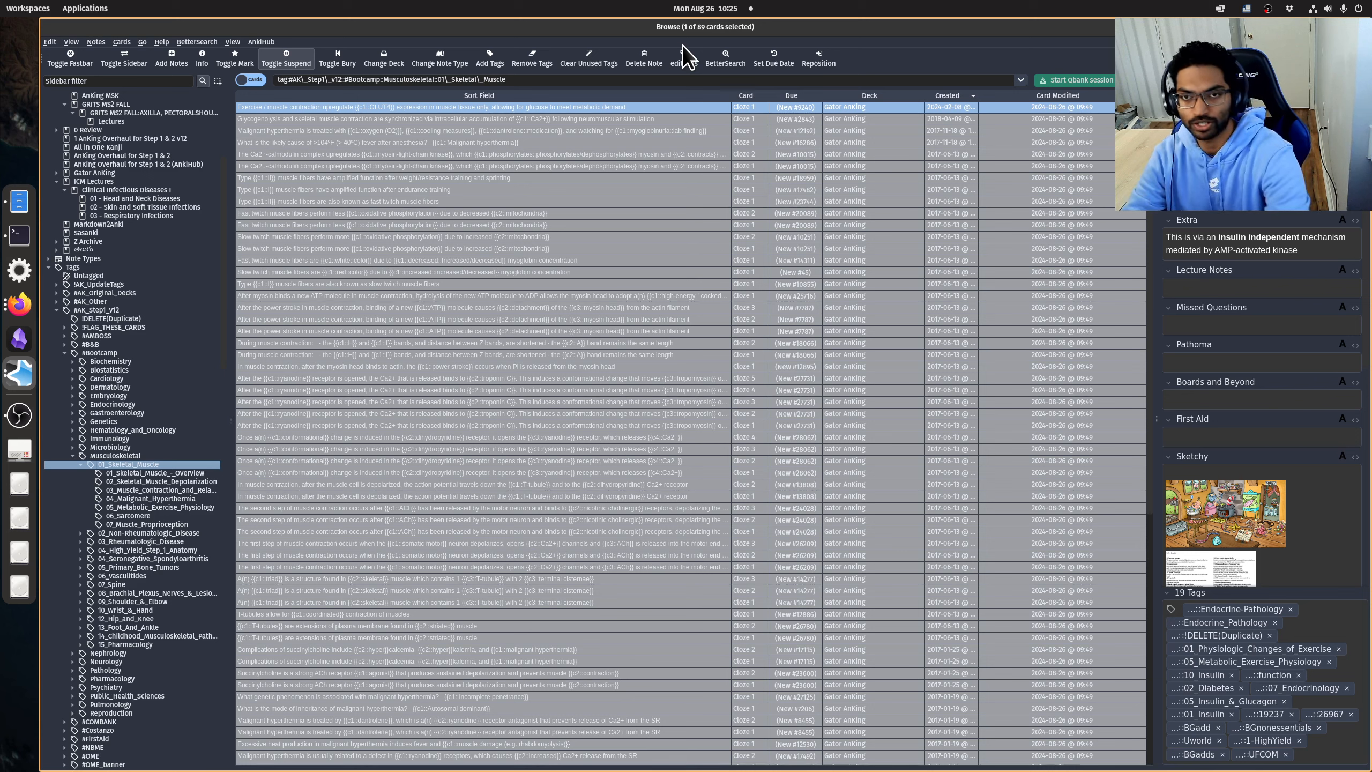
Move all the listed skeletal muscle cards into a new deck named 0 Current Didactics::AnKing MSK::Skeletal_Muscle.
{"action": "left_click", "coordinate": [543, 168]}
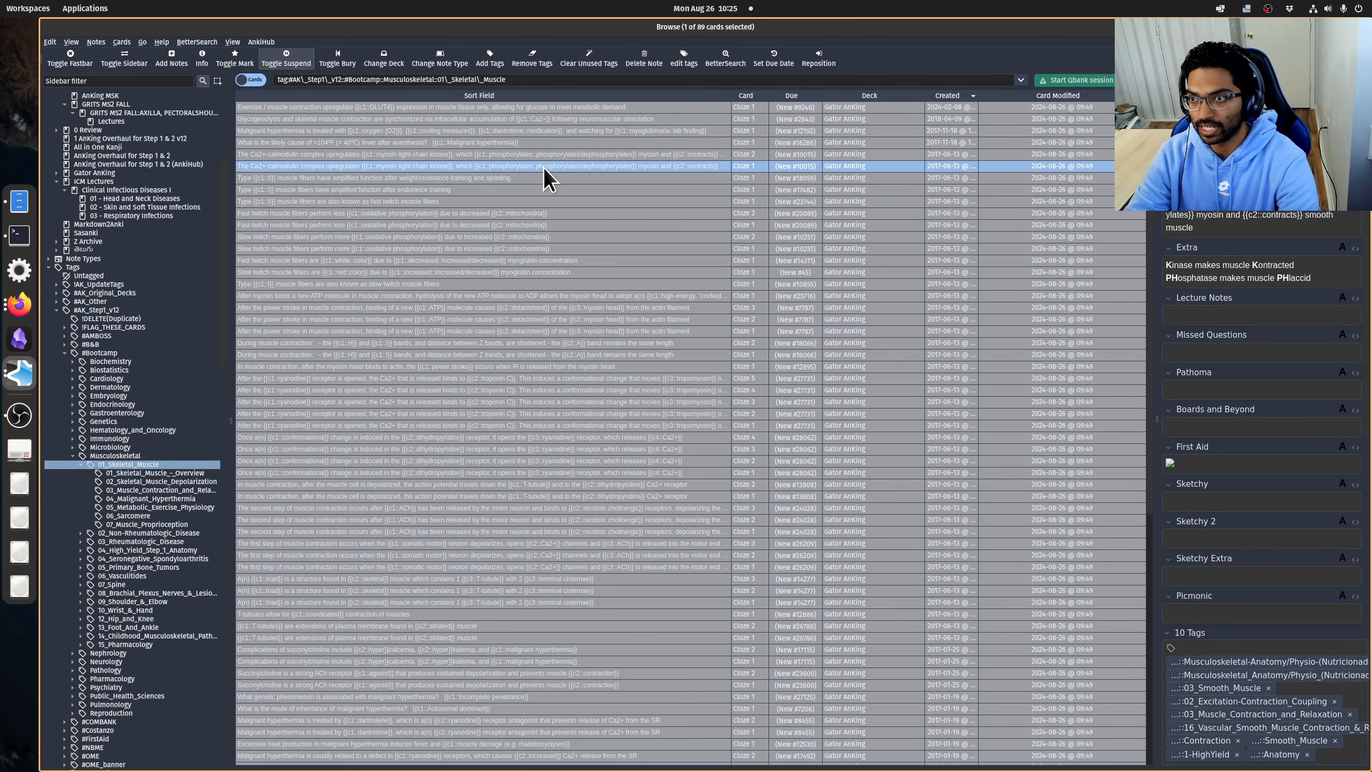
{"action": "key", "text": "ctrl+a"}
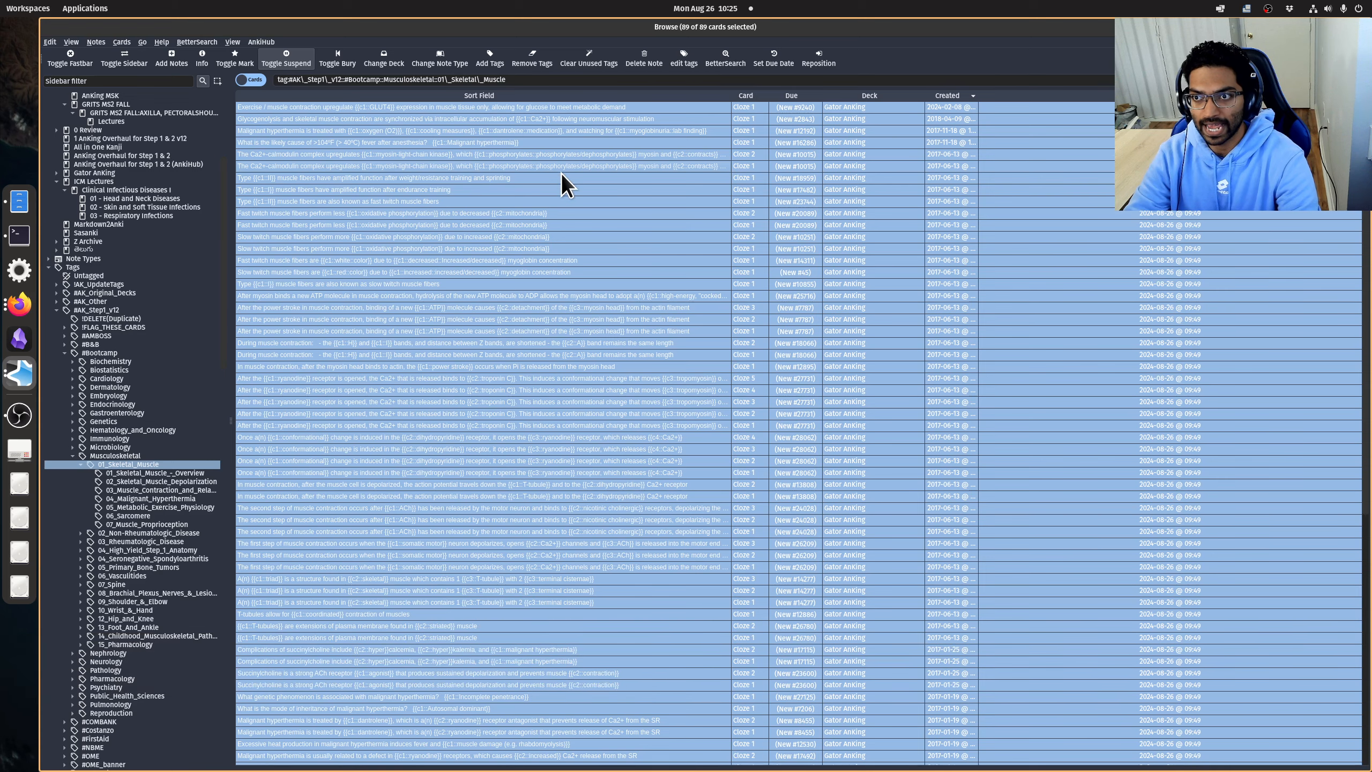
{"action": "left_click", "coordinate": [388, 63]}
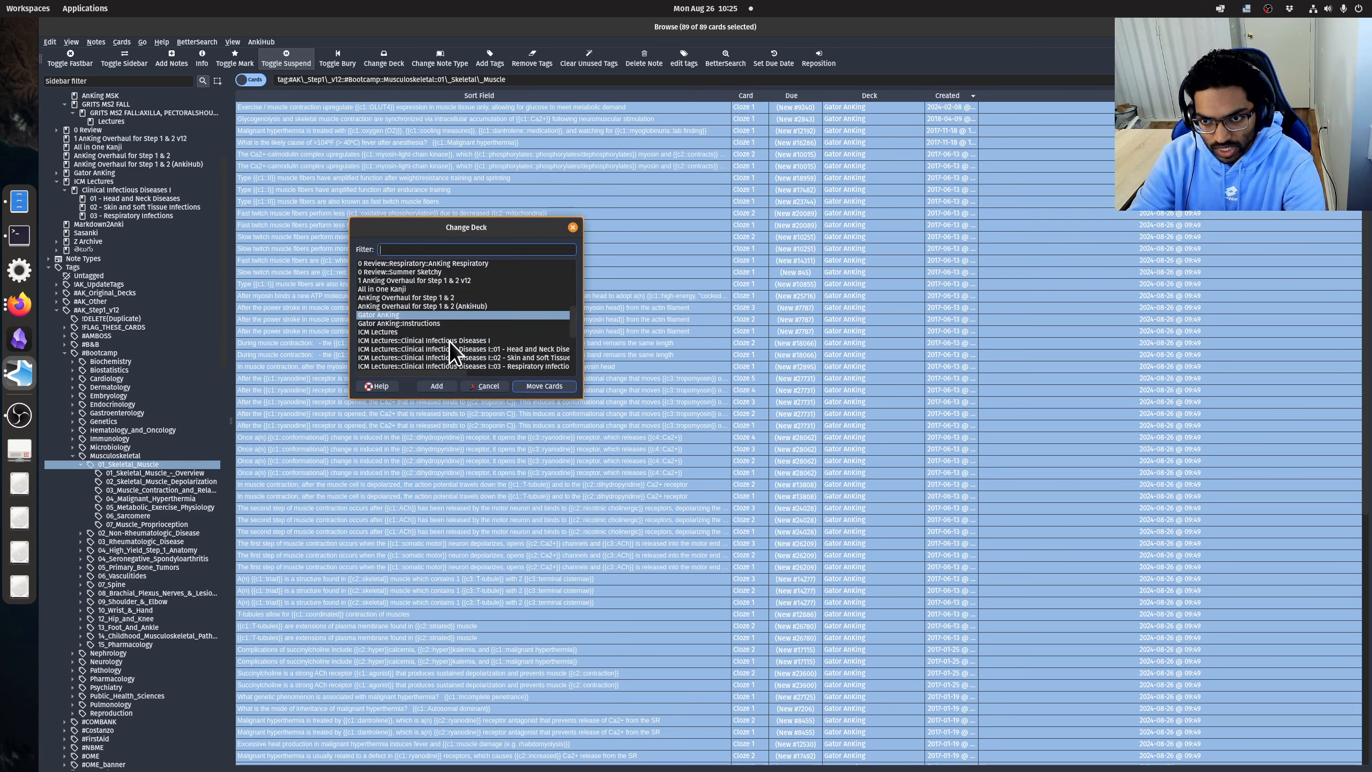
{"action": "scroll", "coordinate": [461, 344], "scroll_direction": "up", "scroll_amount": 4}
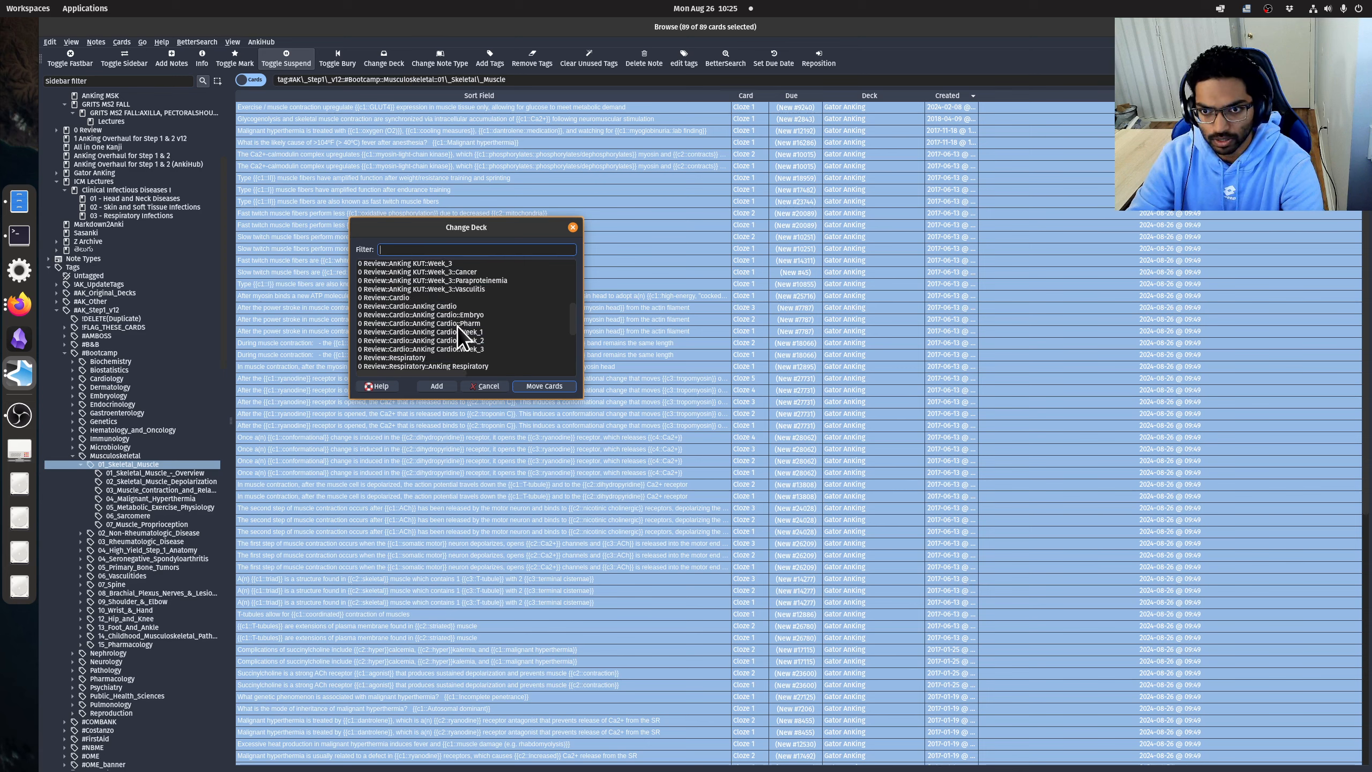
{"action": "scroll", "coordinate": [457, 326], "scroll_direction": "up", "scroll_amount": 6}
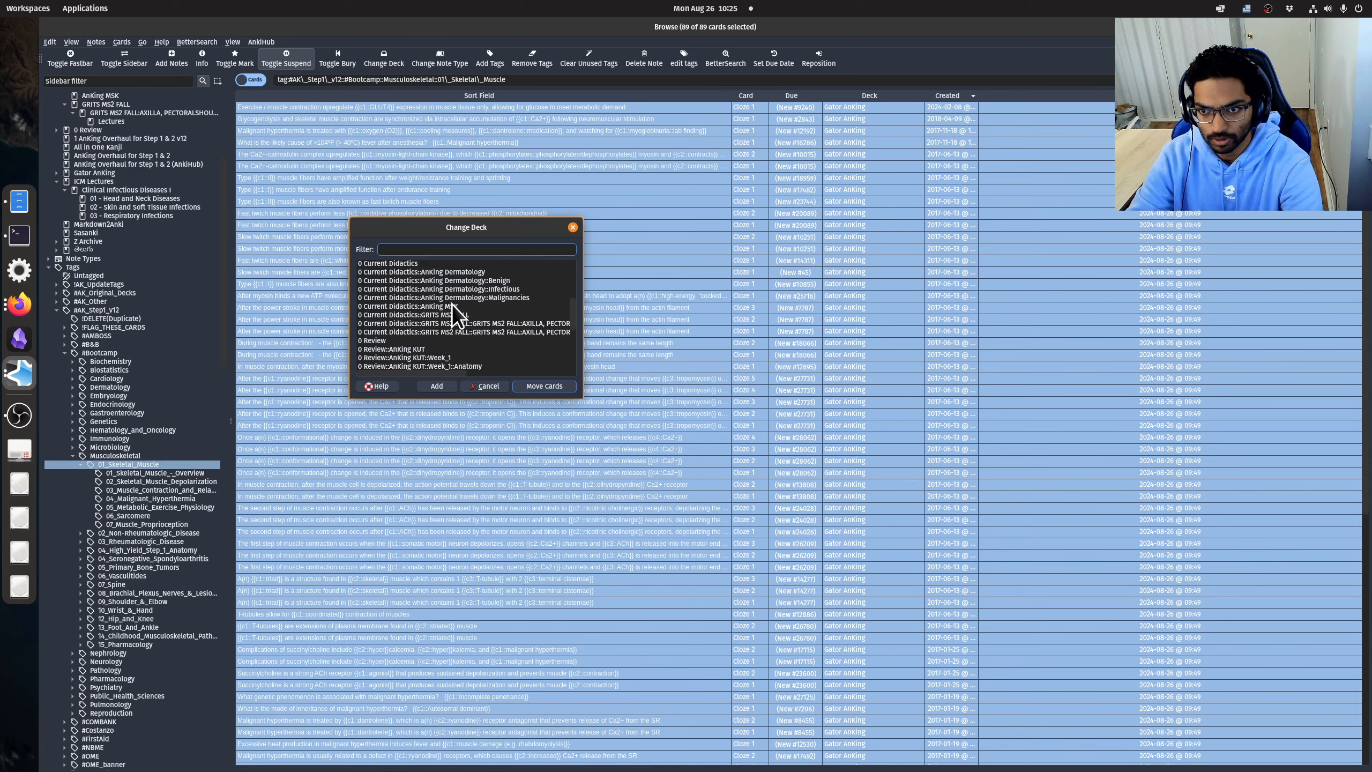
{"action": "left_click", "coordinate": [453, 306]}
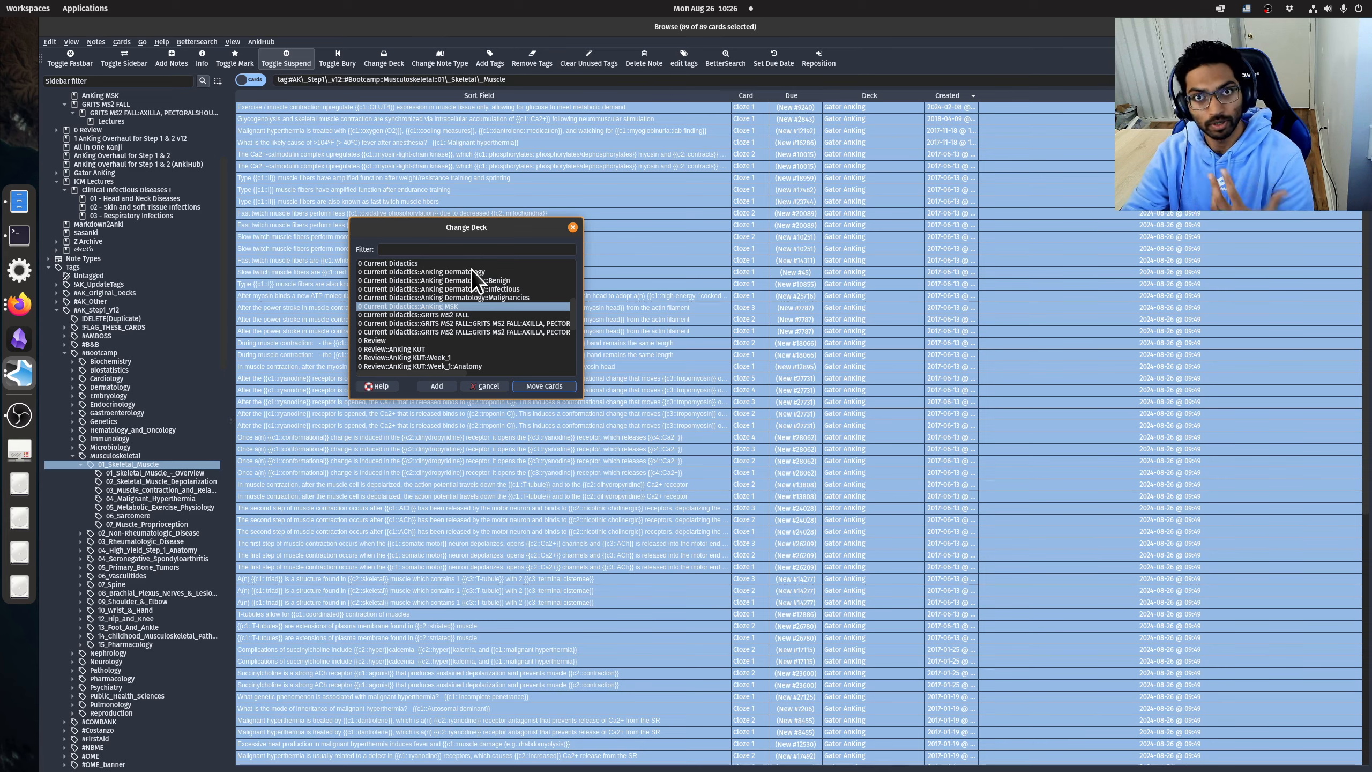
{"action": "left_click", "coordinate": [437, 386]}
{"action": "left_click", "coordinate": [497, 294]}
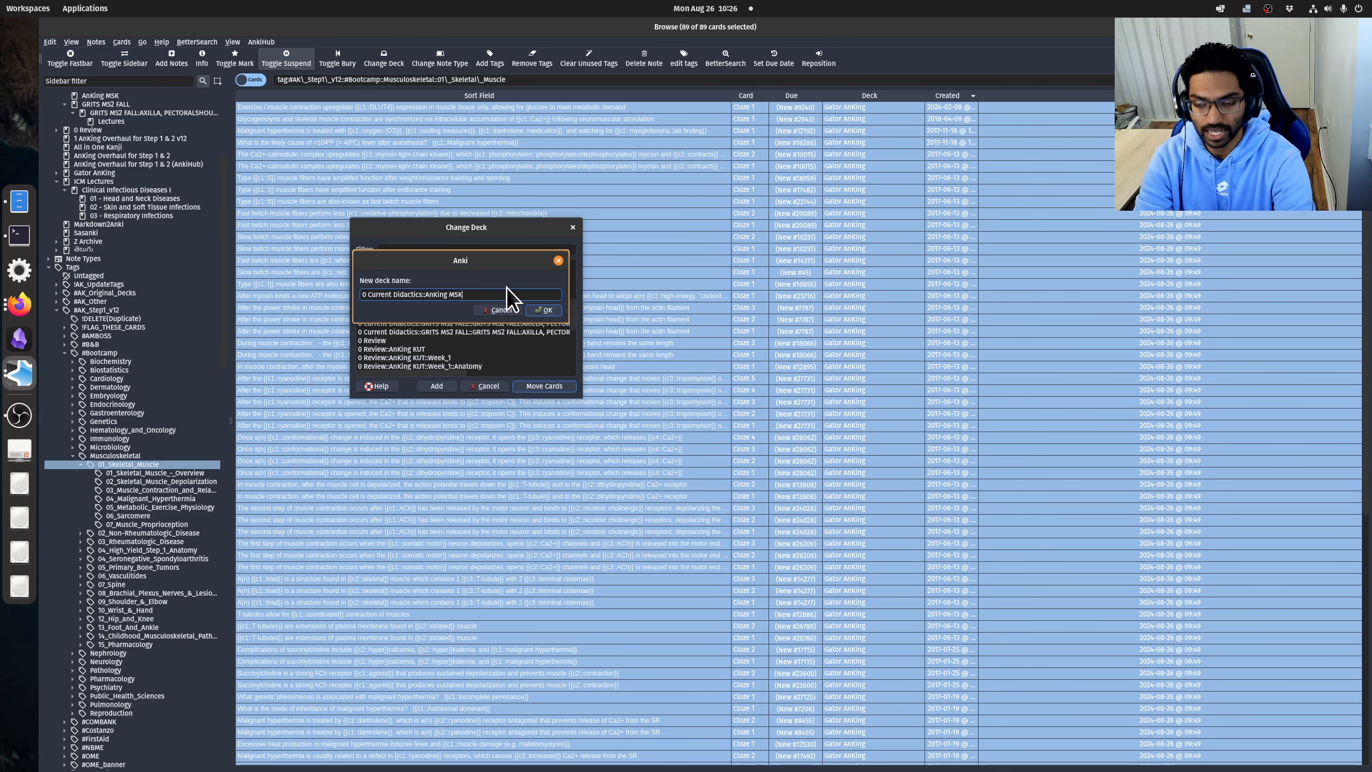
{"action": "type", "text": "::"}
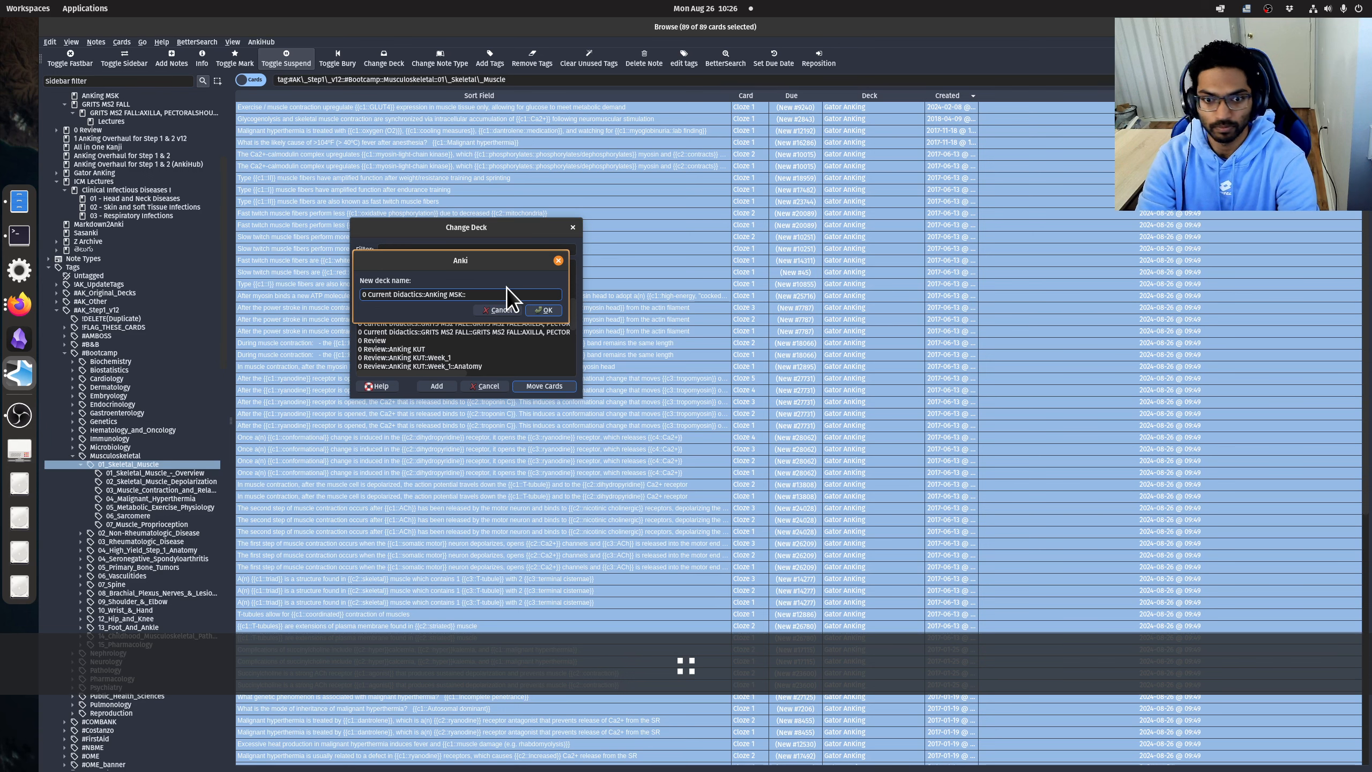
{"action": "type", "text": "Skeletal"}
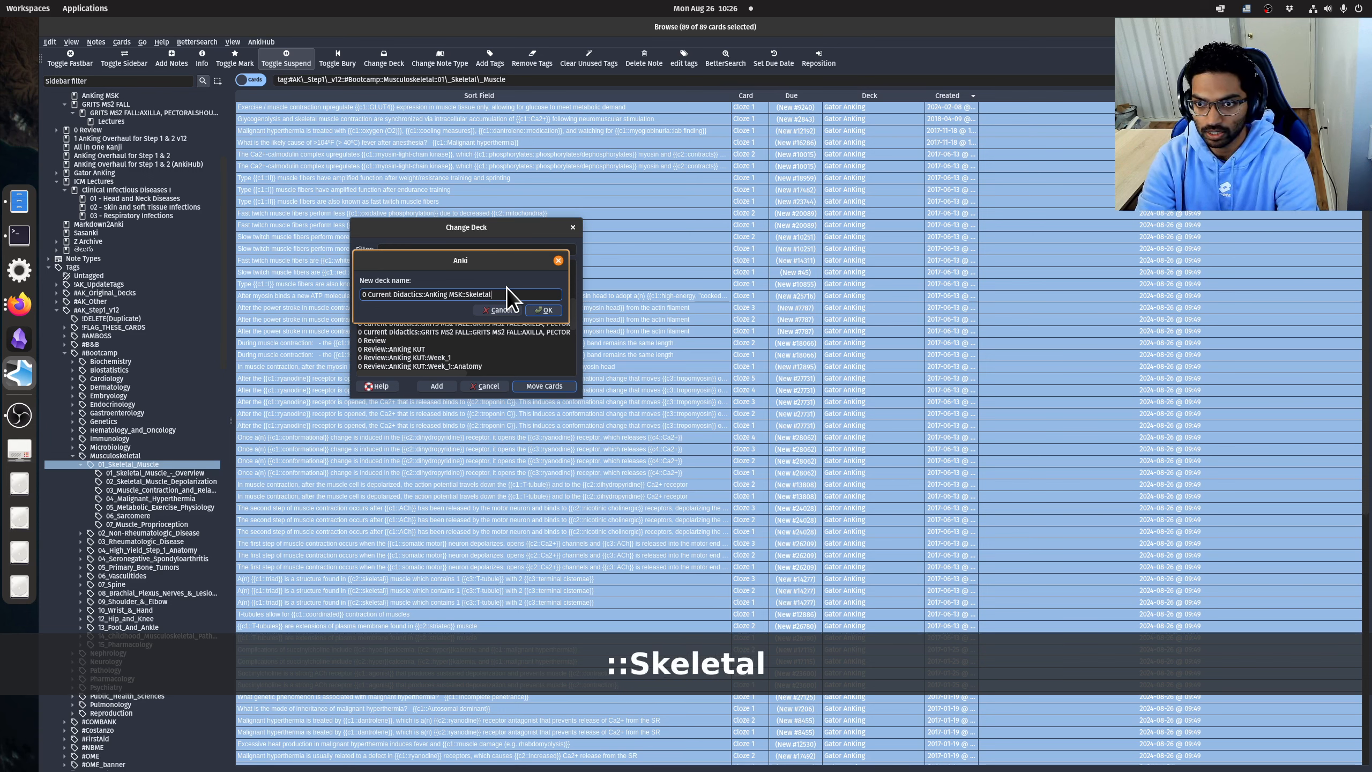
{"action": "type", "text": "_Muscle"}
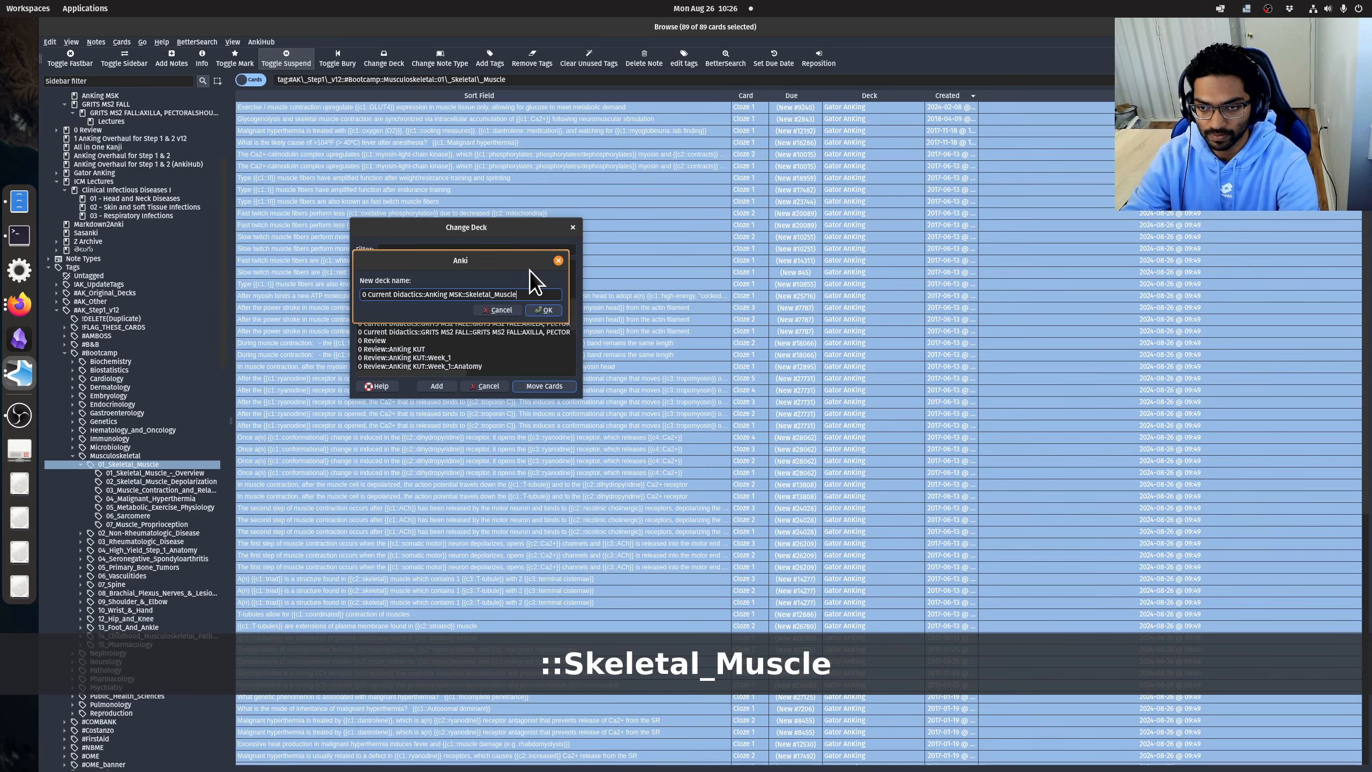
{"action": "left_click", "coordinate": [544, 310]}
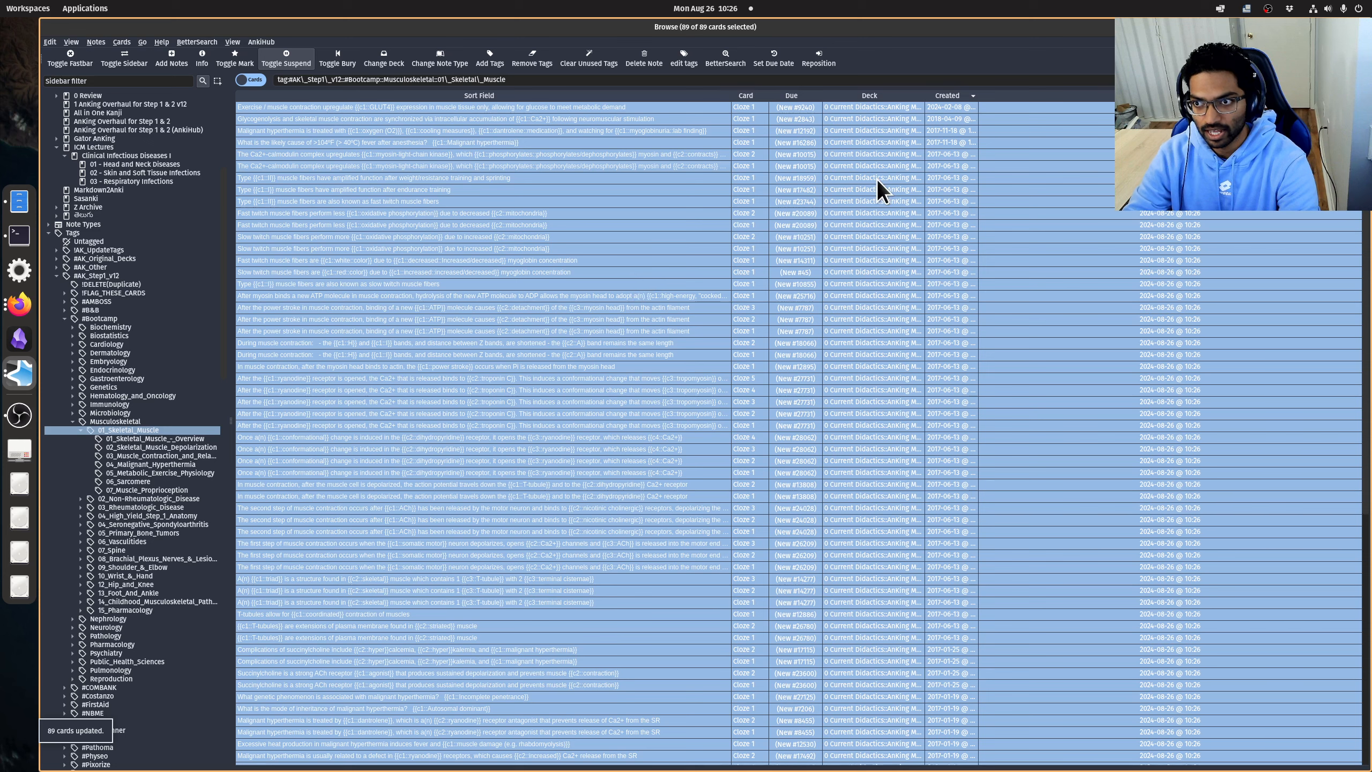
Reopen the card browser from the deck list and list the cards in the Skeletal_Muscle subdeck of AnKing MSK.
{"action": "left_click", "coordinate": [564, 233]}
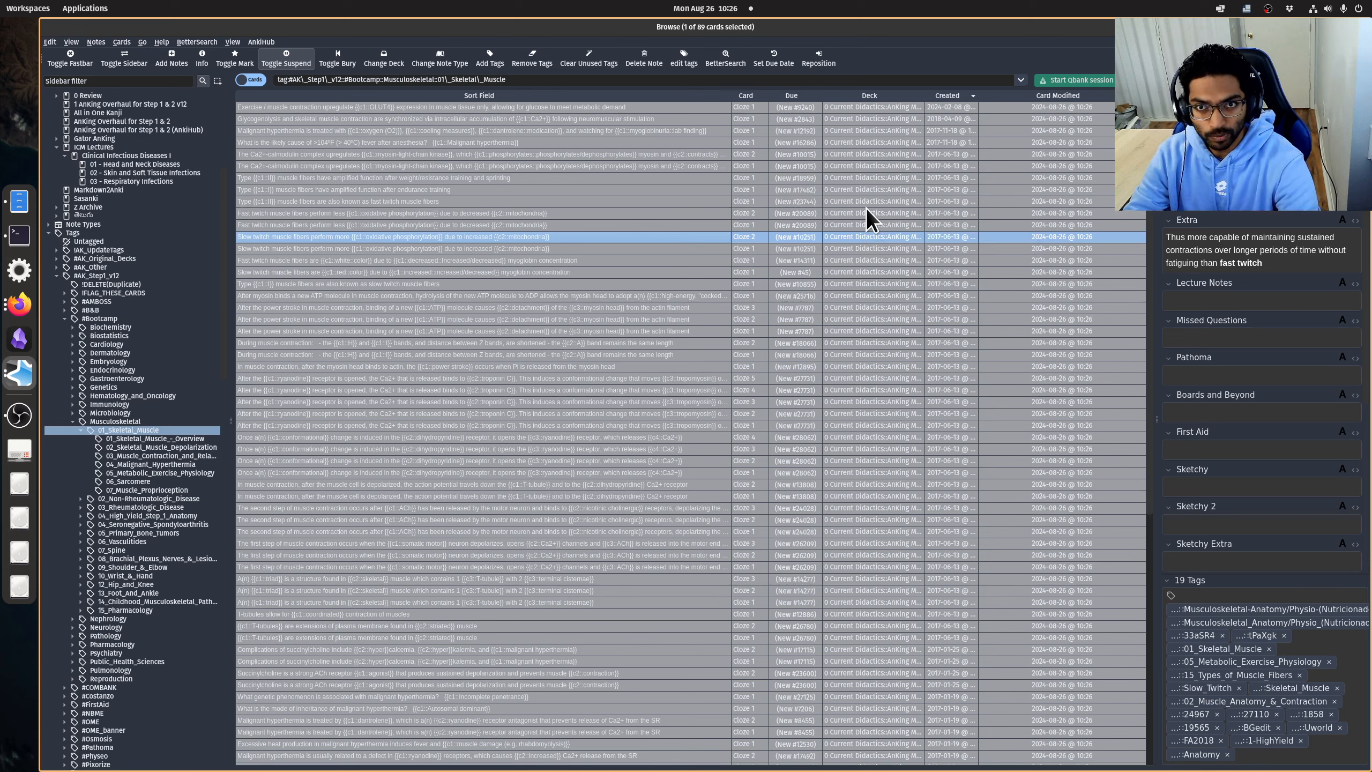
{"action": "key", "text": "Escape"}
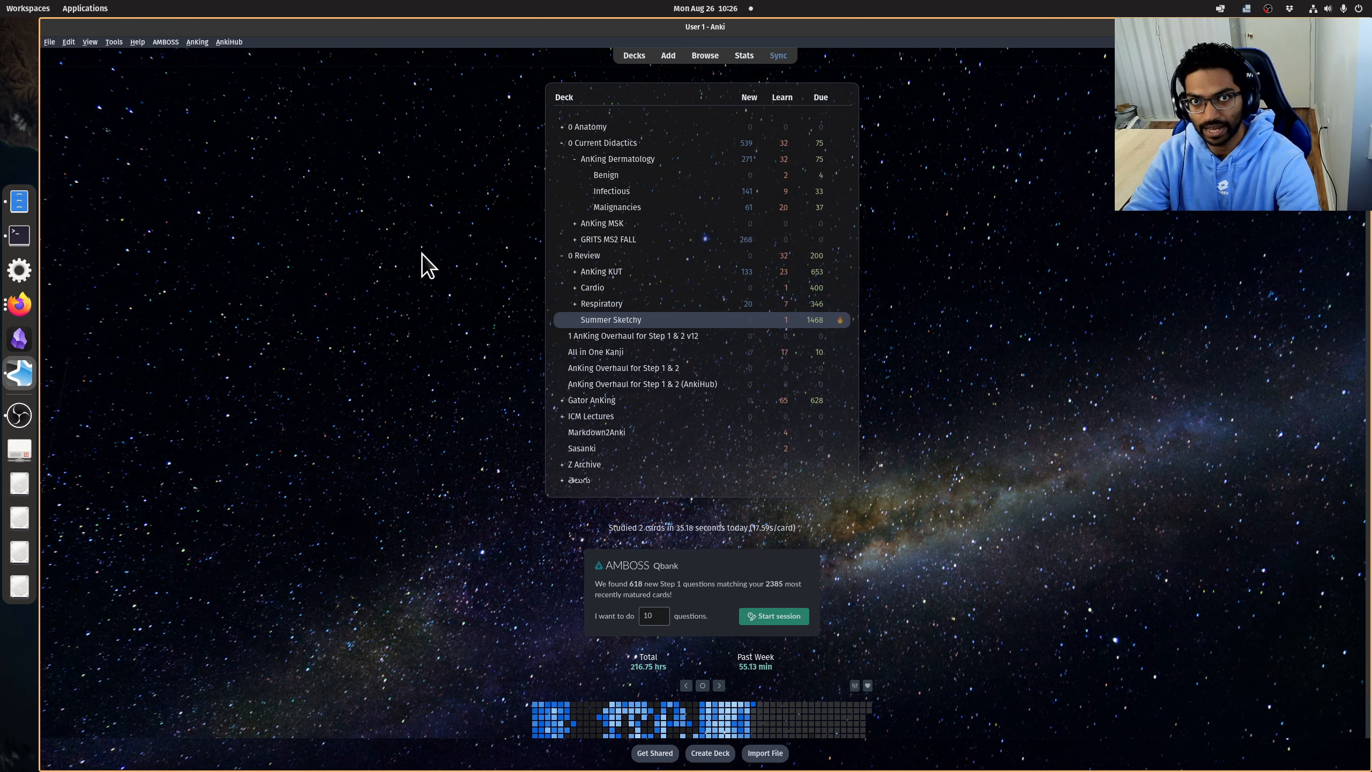
{"action": "key", "text": "b"}
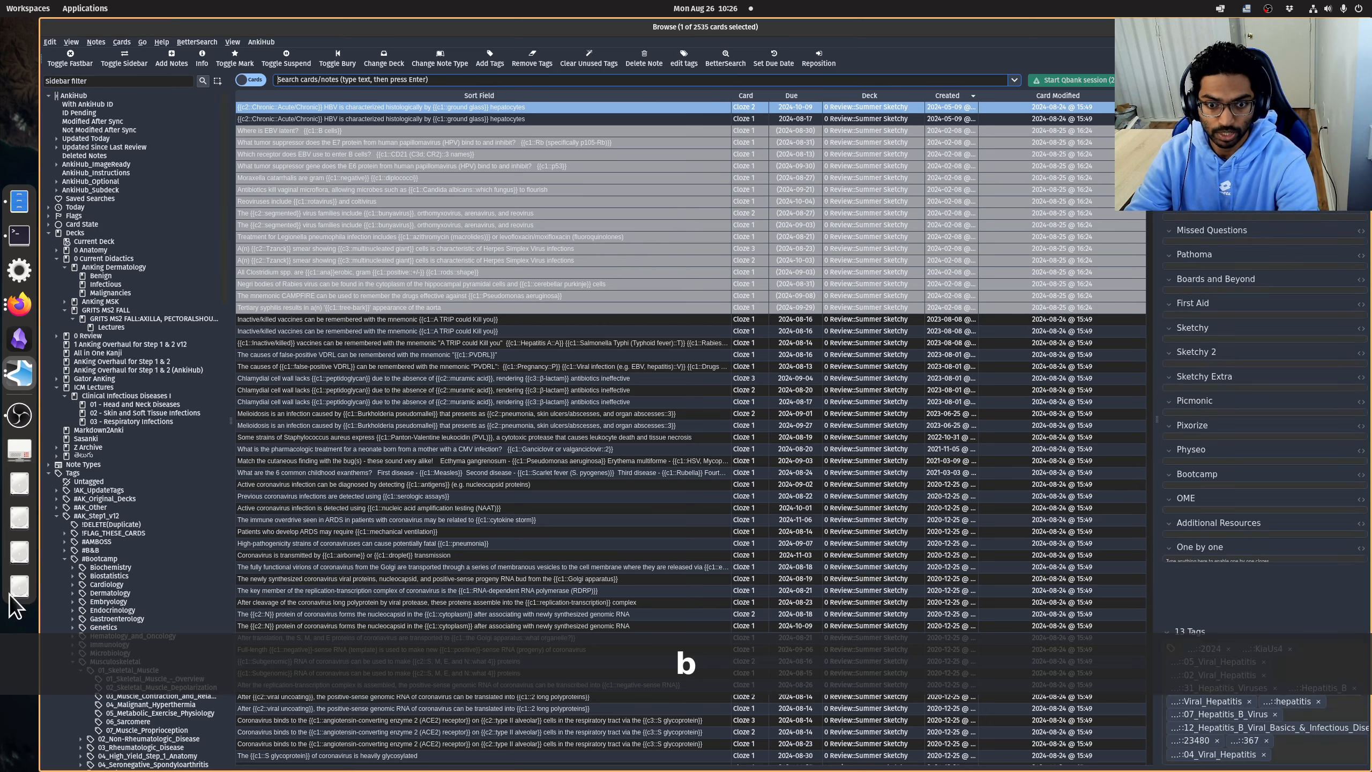
{"action": "left_click", "coordinate": [116, 668]}
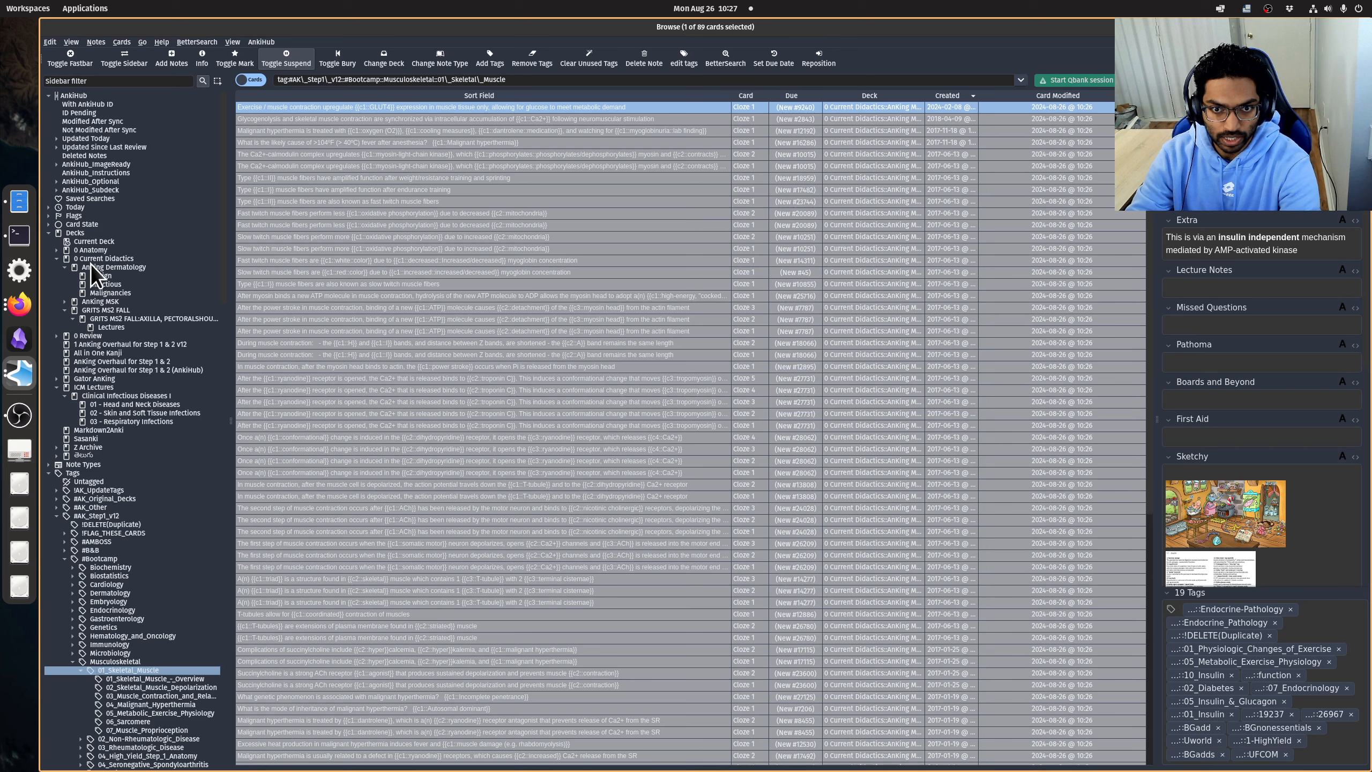
{"action": "left_click", "coordinate": [64, 302]}
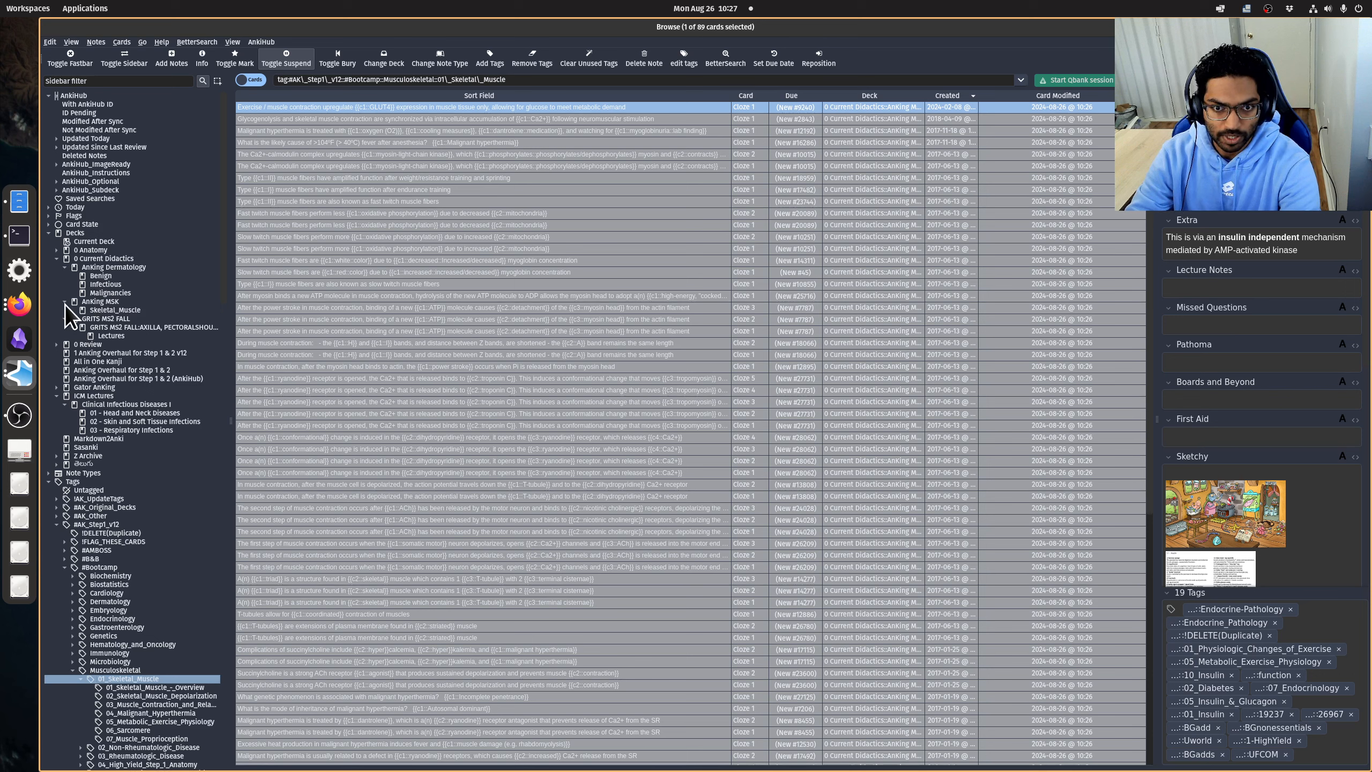
{"action": "left_click", "coordinate": [85, 312]}
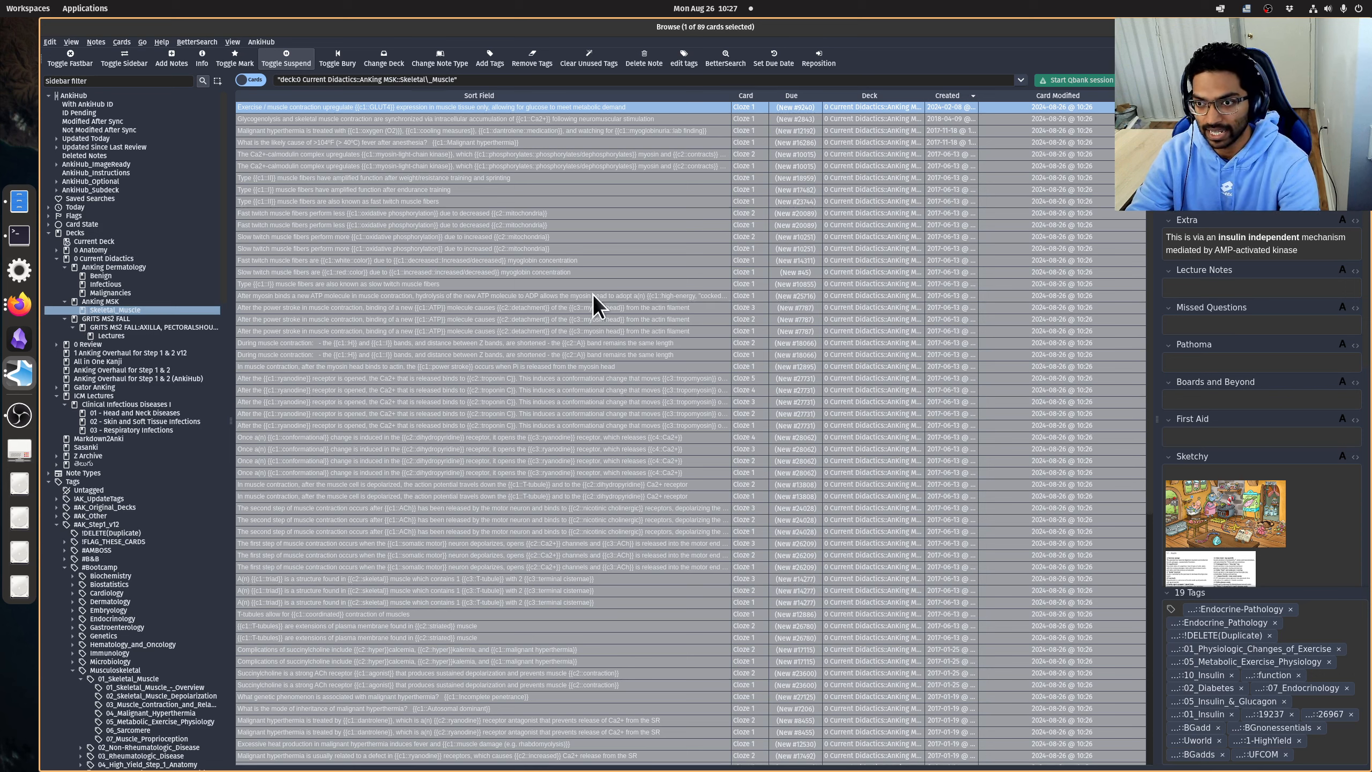
Unsuspend all cards in the Skeletal_Muscle deck, and return to the deck list with the AnKing MSK deck expanded.
{"action": "left_click", "coordinate": [551, 272]}
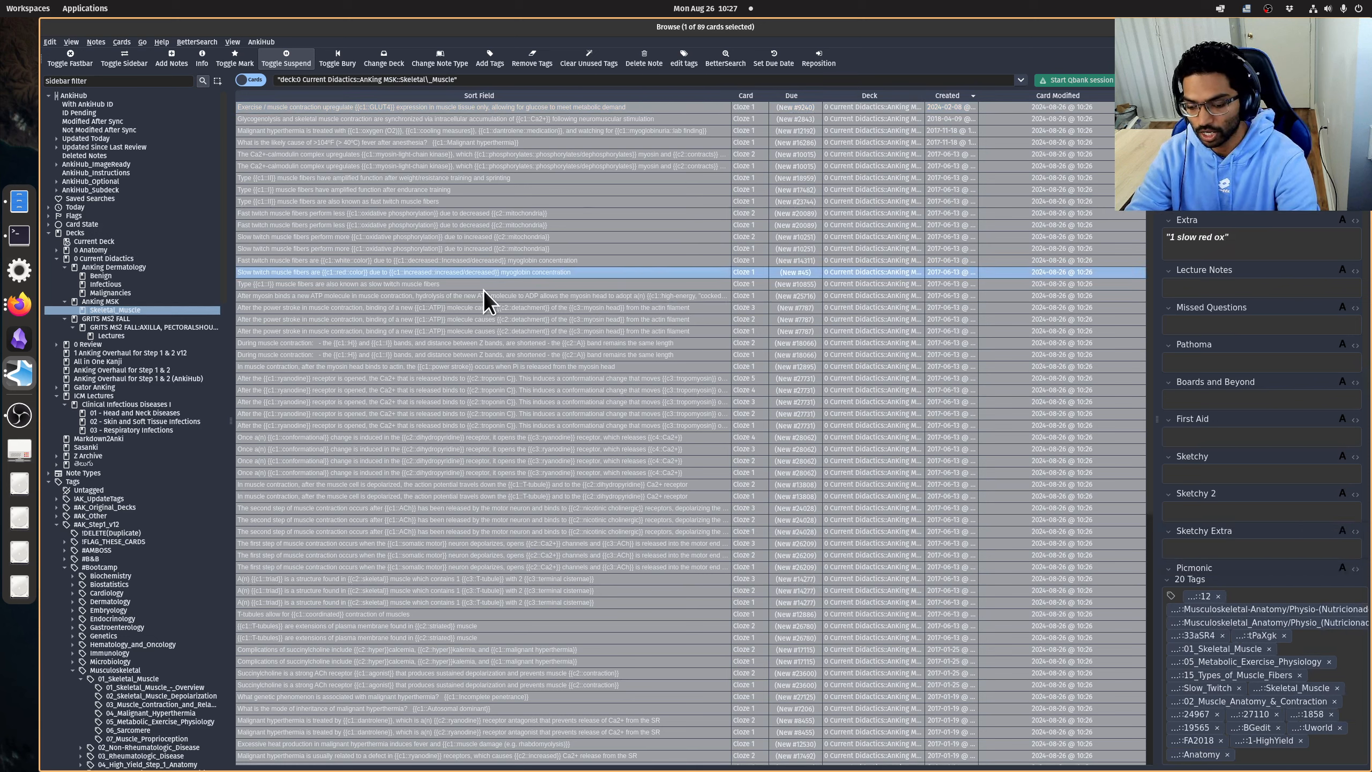
{"action": "key", "text": "ctrl+a"}
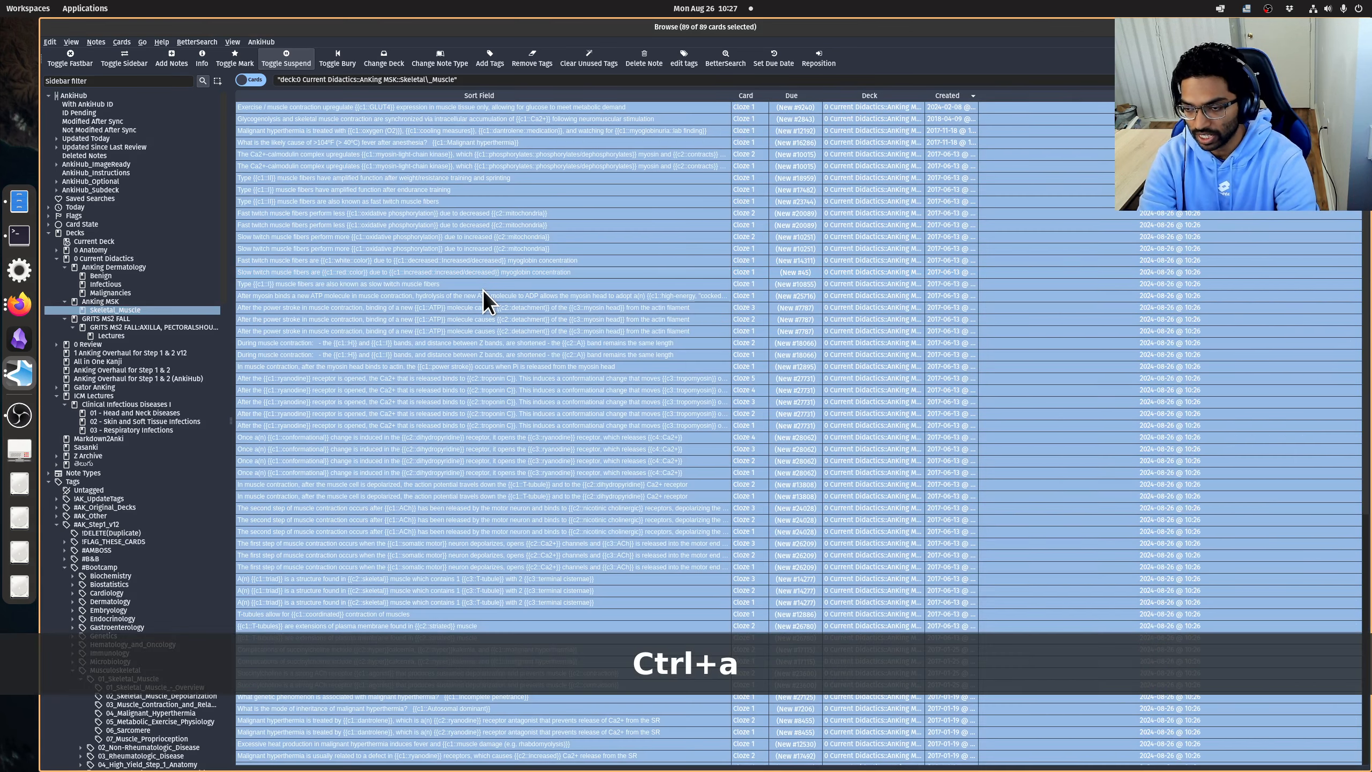
{"action": "key", "text": "ctrl+j"}
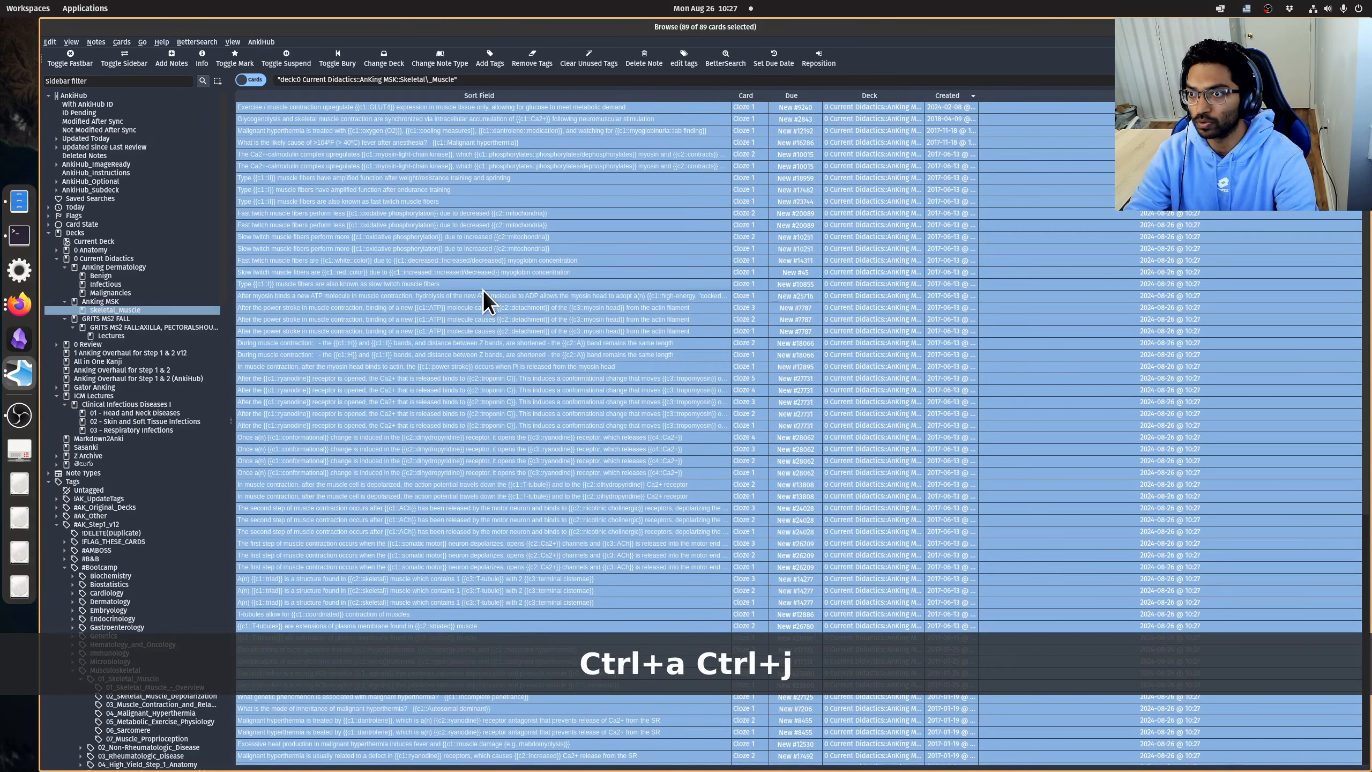
{"action": "left_click", "coordinate": [484, 295]}
{"action": "key", "text": "Escape"}
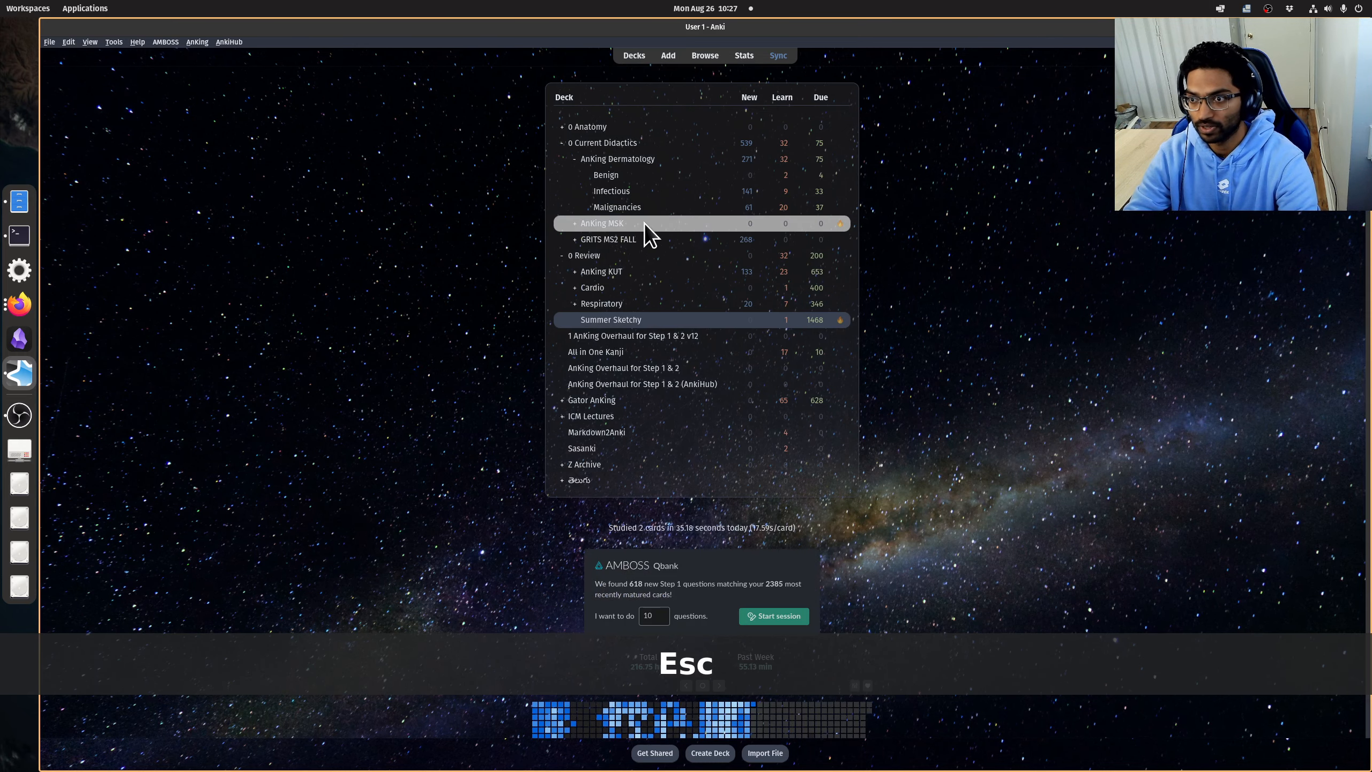
{"action": "left_click", "coordinate": [574, 222]}
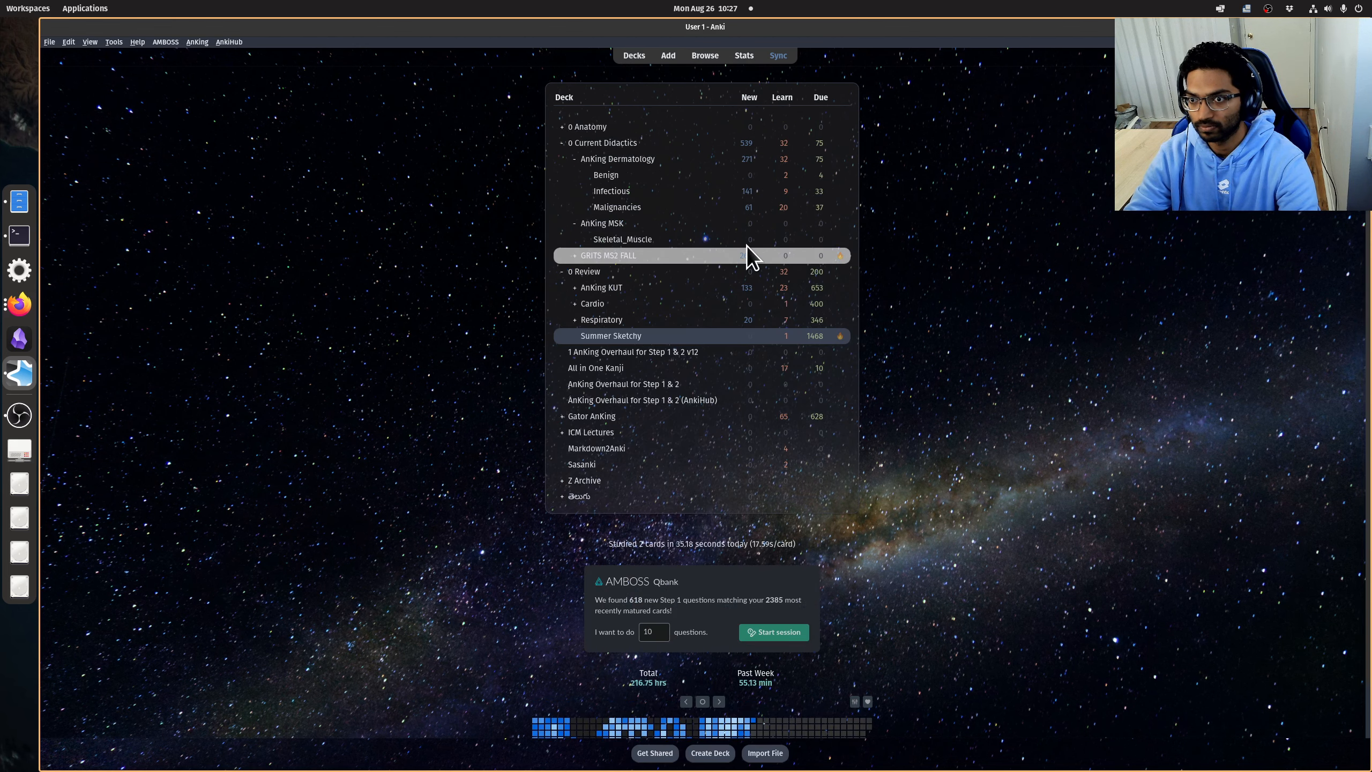
Assign the Current Didactics preset to the AnKing MSK deck and save it to all of its subdecks.
{"action": "left_click", "coordinate": [840, 224]}
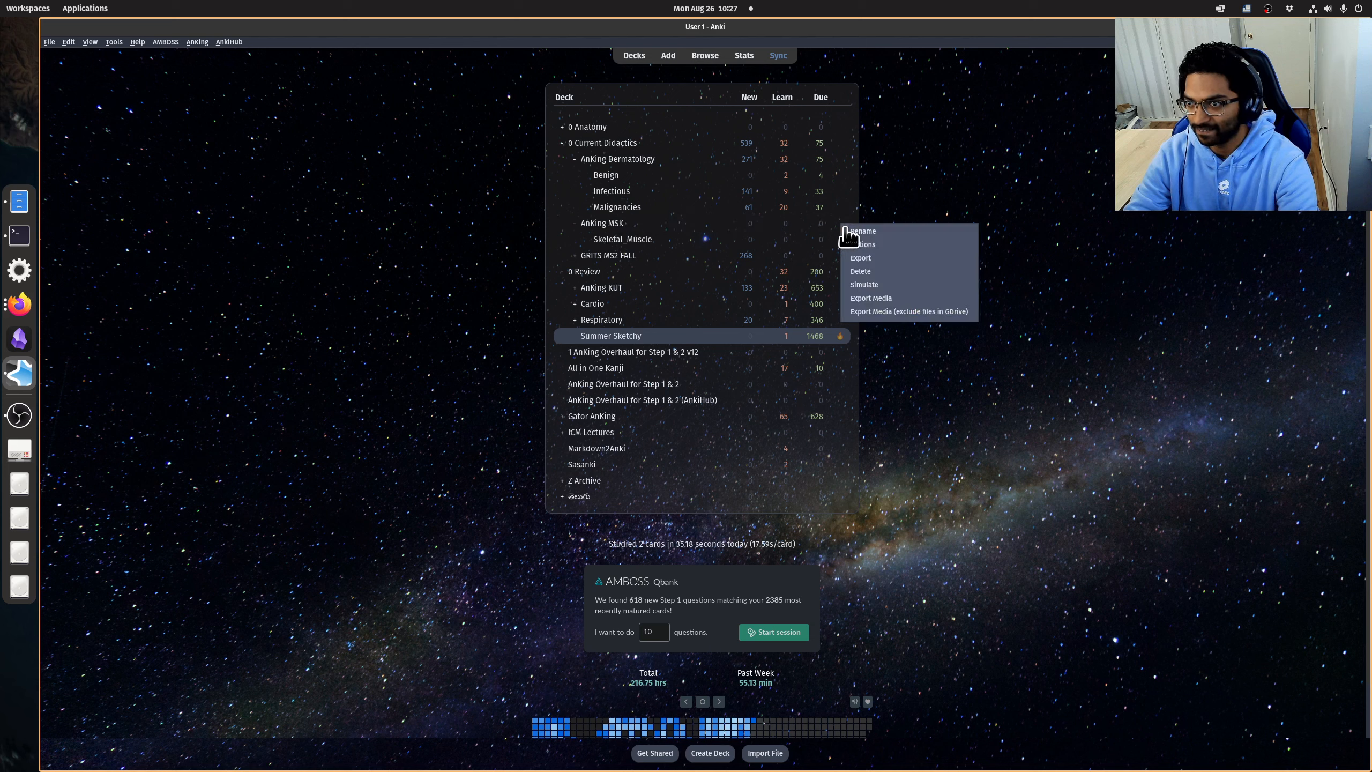
{"action": "left_click", "coordinate": [873, 244]}
{"action": "left_click", "coordinate": [707, 169]}
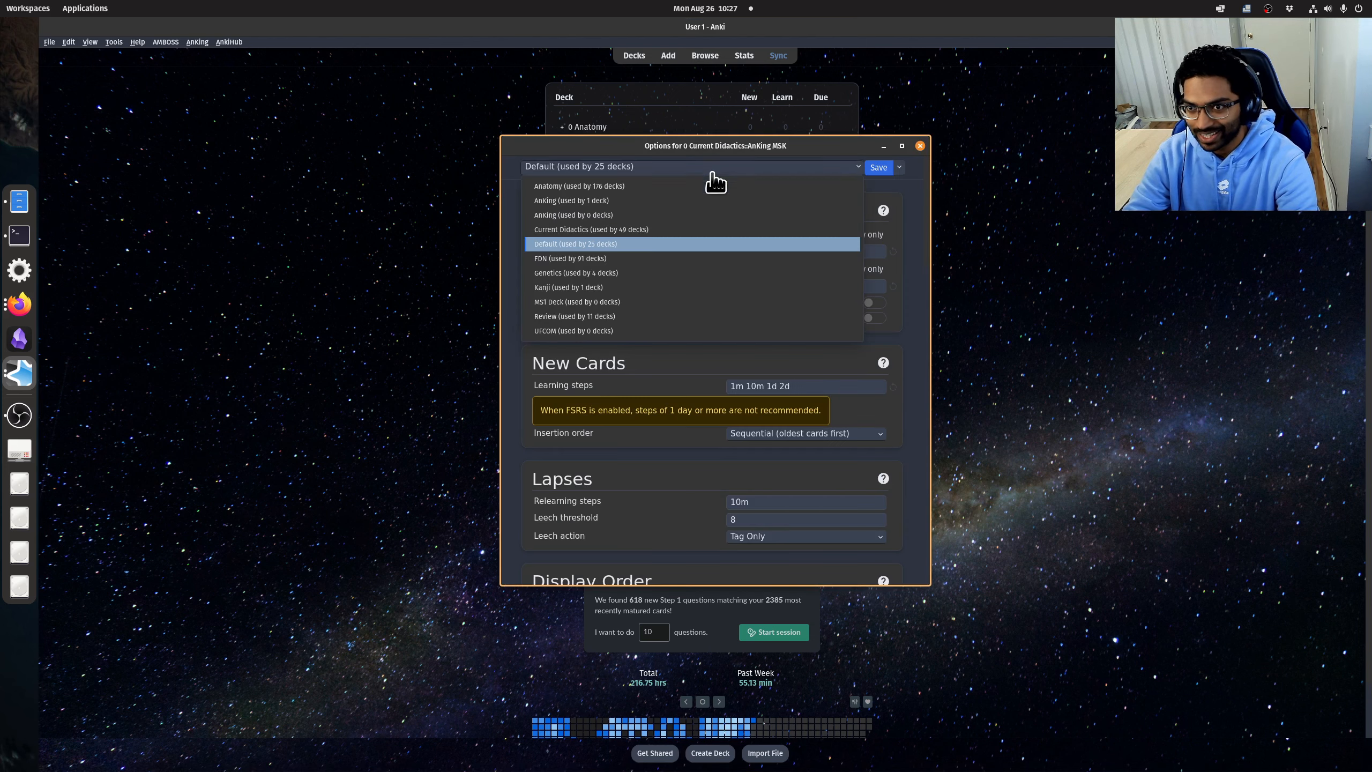
{"action": "left_click", "coordinate": [650, 230]}
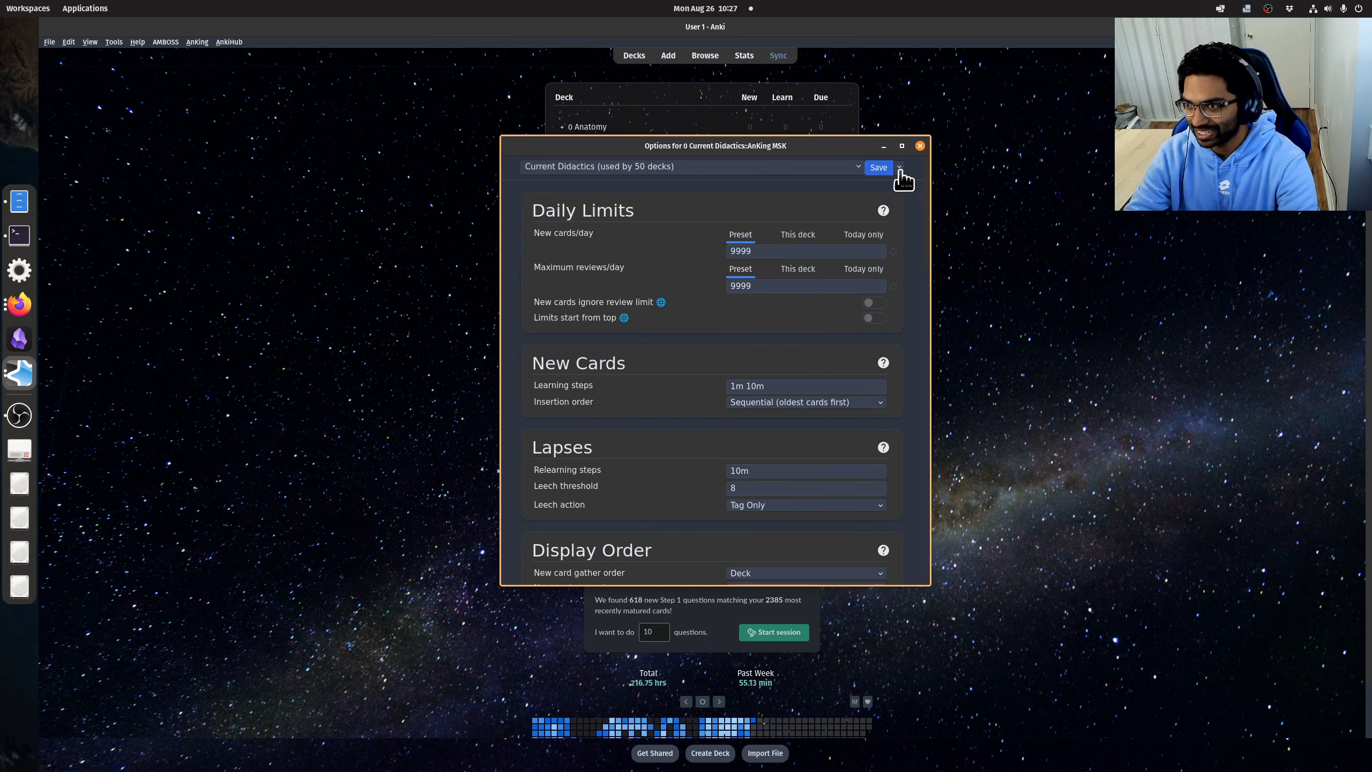
{"action": "left_click", "coordinate": [900, 167]}
{"action": "left_click", "coordinate": [875, 264]}
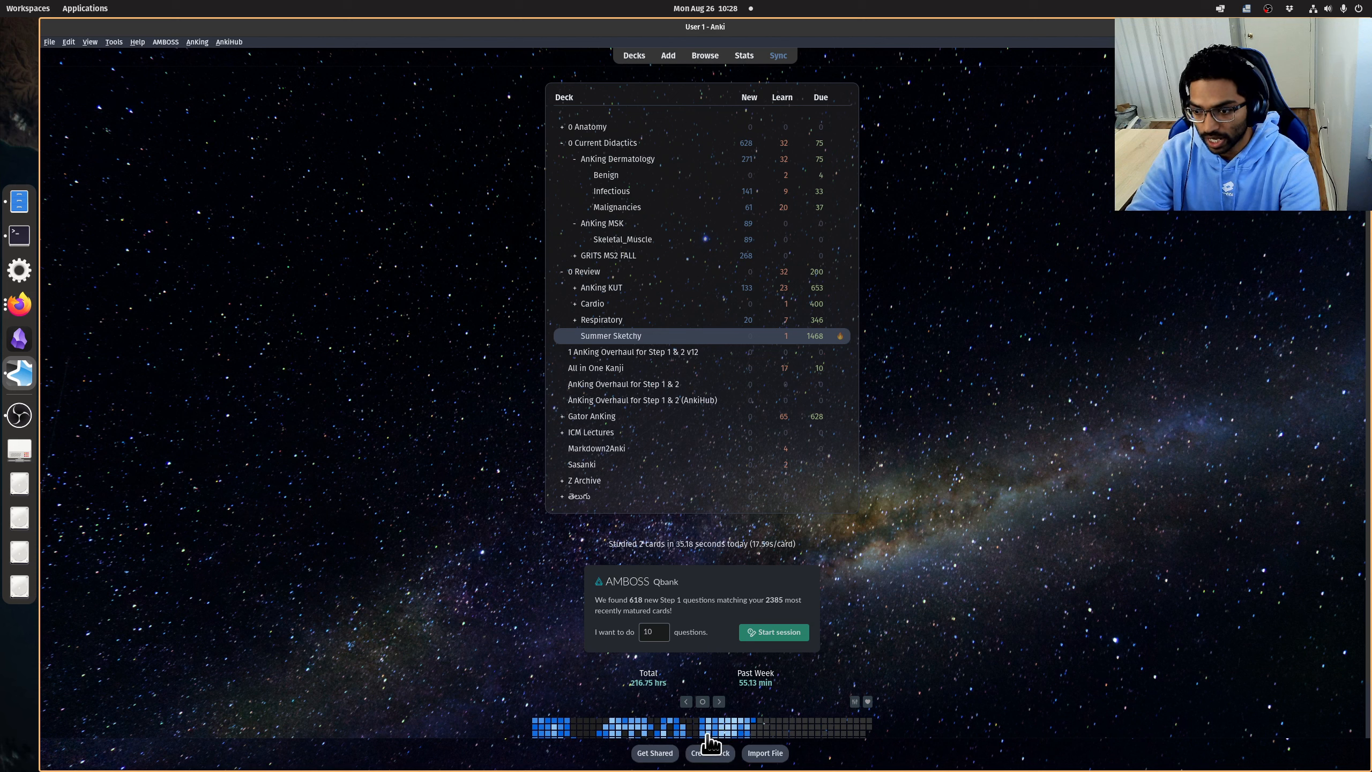
Make AnKing MSK the current deck and create a subdeck named 0 Current Didactics::AnKing MSK::Lectures.
{"action": "left_click", "coordinate": [714, 752]}
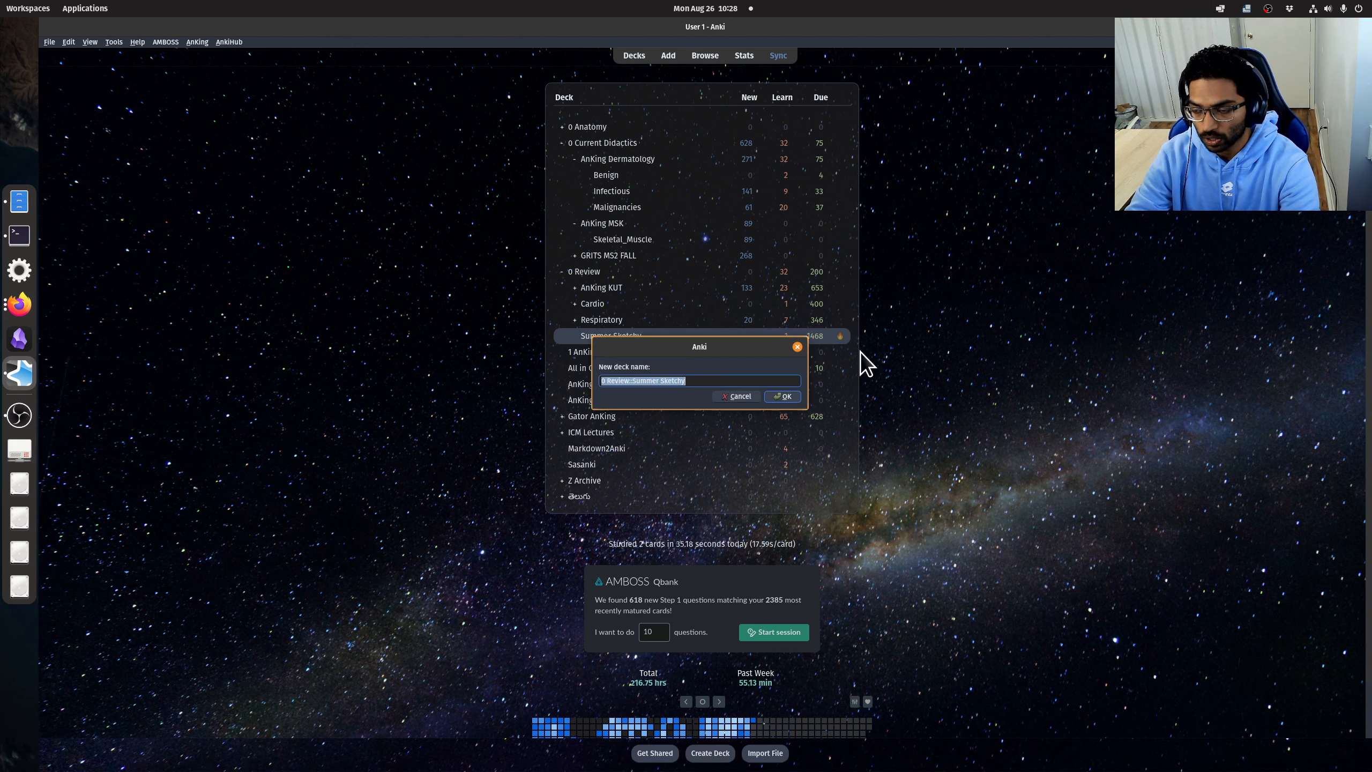
{"action": "left_click", "coordinate": [795, 347]}
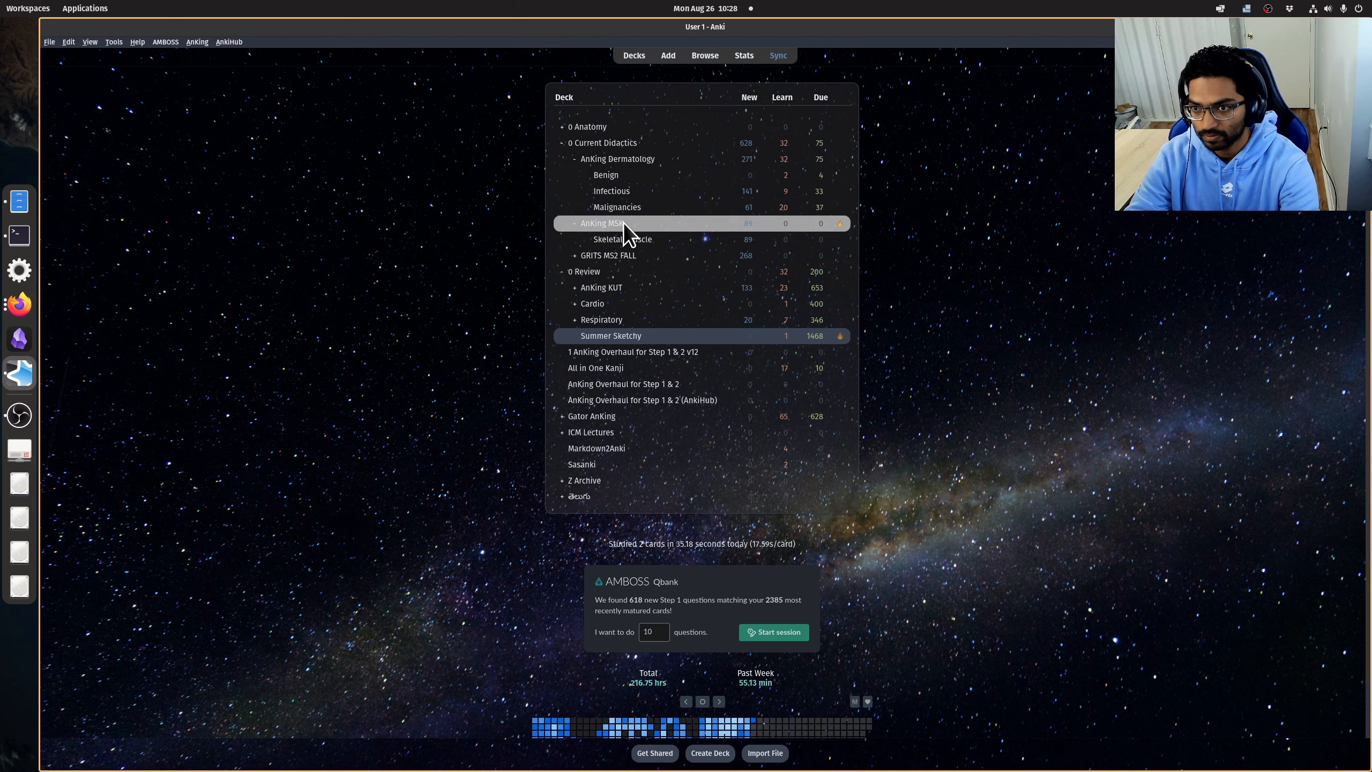
{"action": "left_click", "coordinate": [602, 222]}
{"action": "key", "text": "d"}
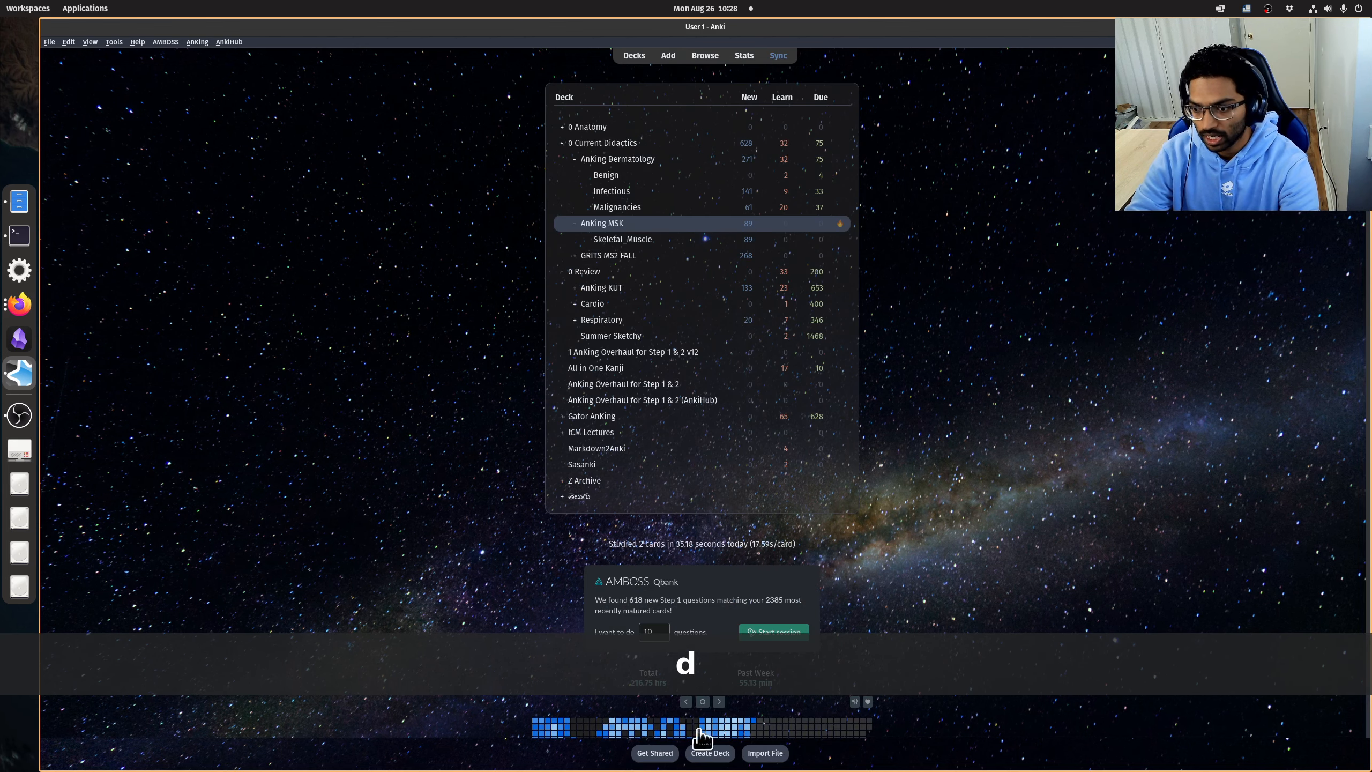
{"action": "left_click", "coordinate": [702, 752]}
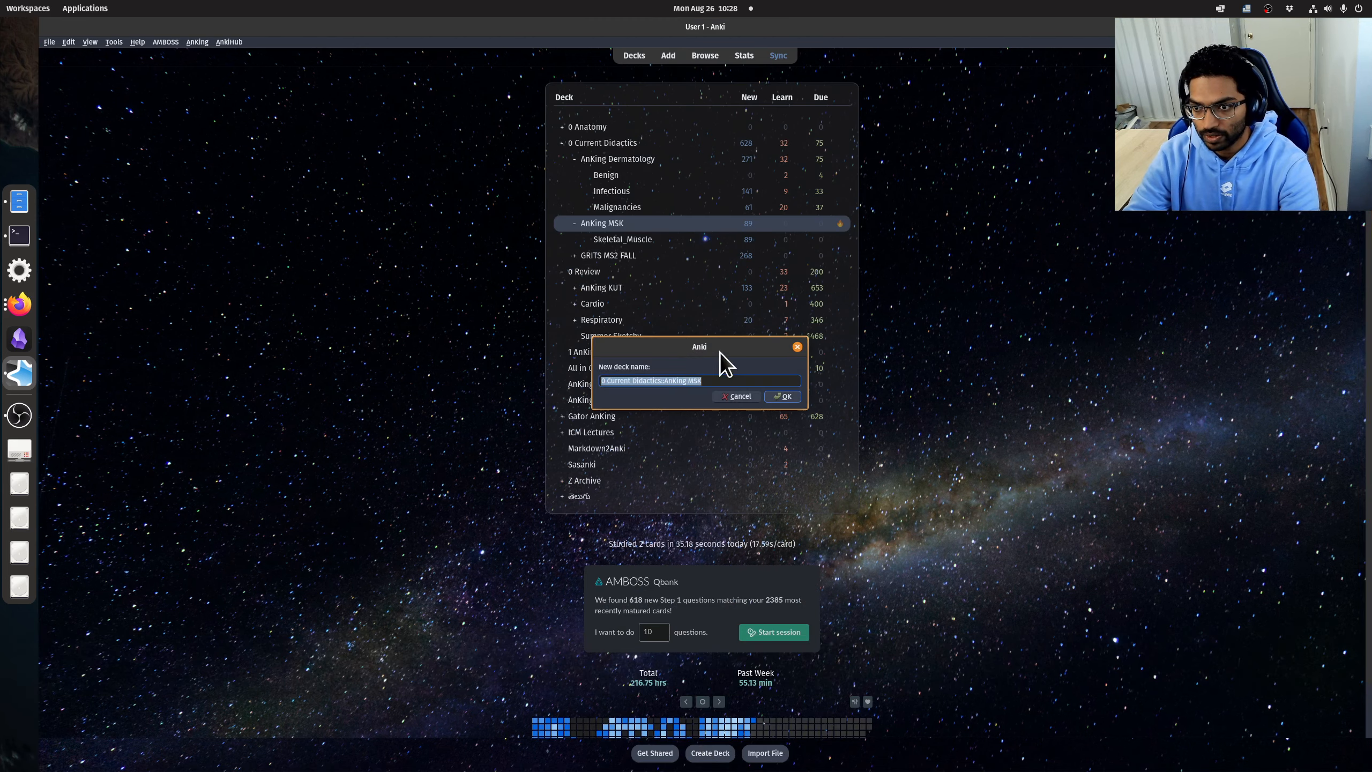
{"action": "left_click", "coordinate": [734, 384]}
{"action": "type", "text": "::Lecture"}
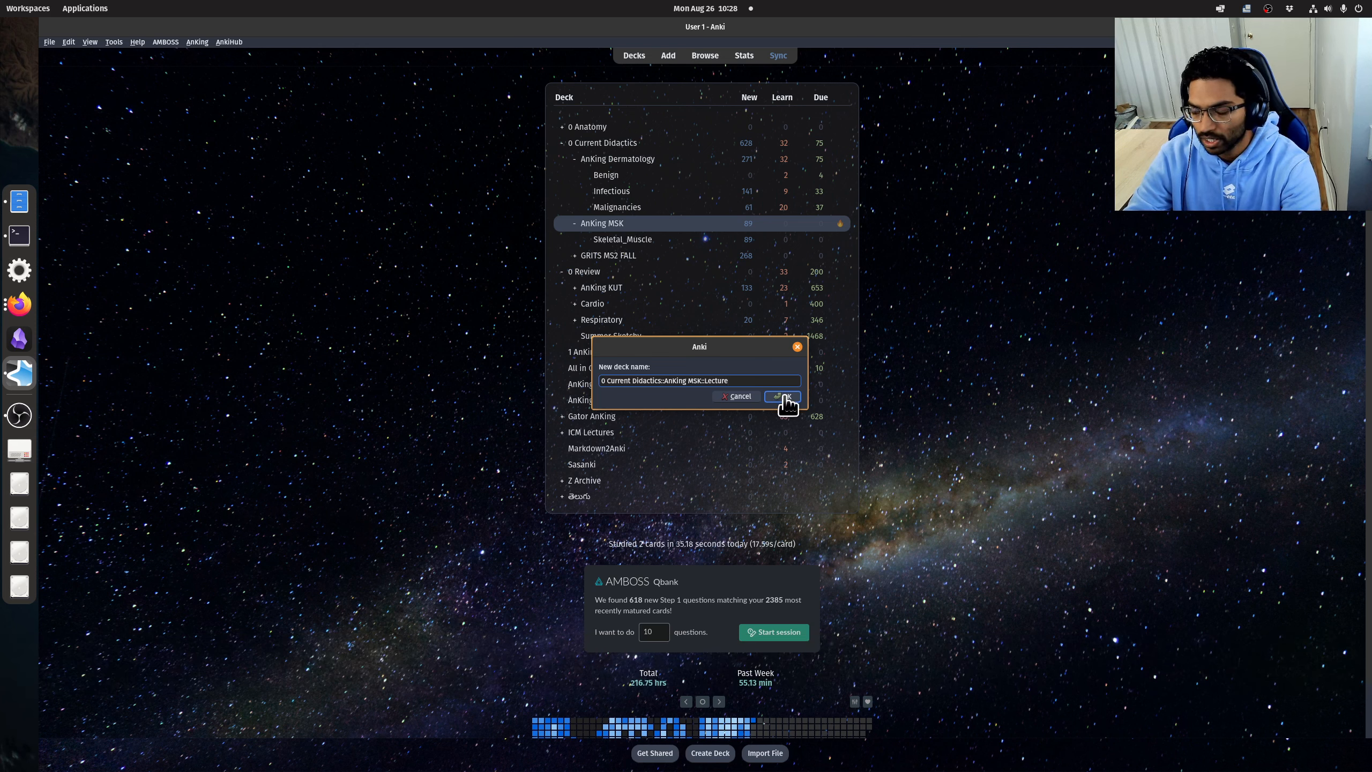
{"action": "type", "text": "s"}
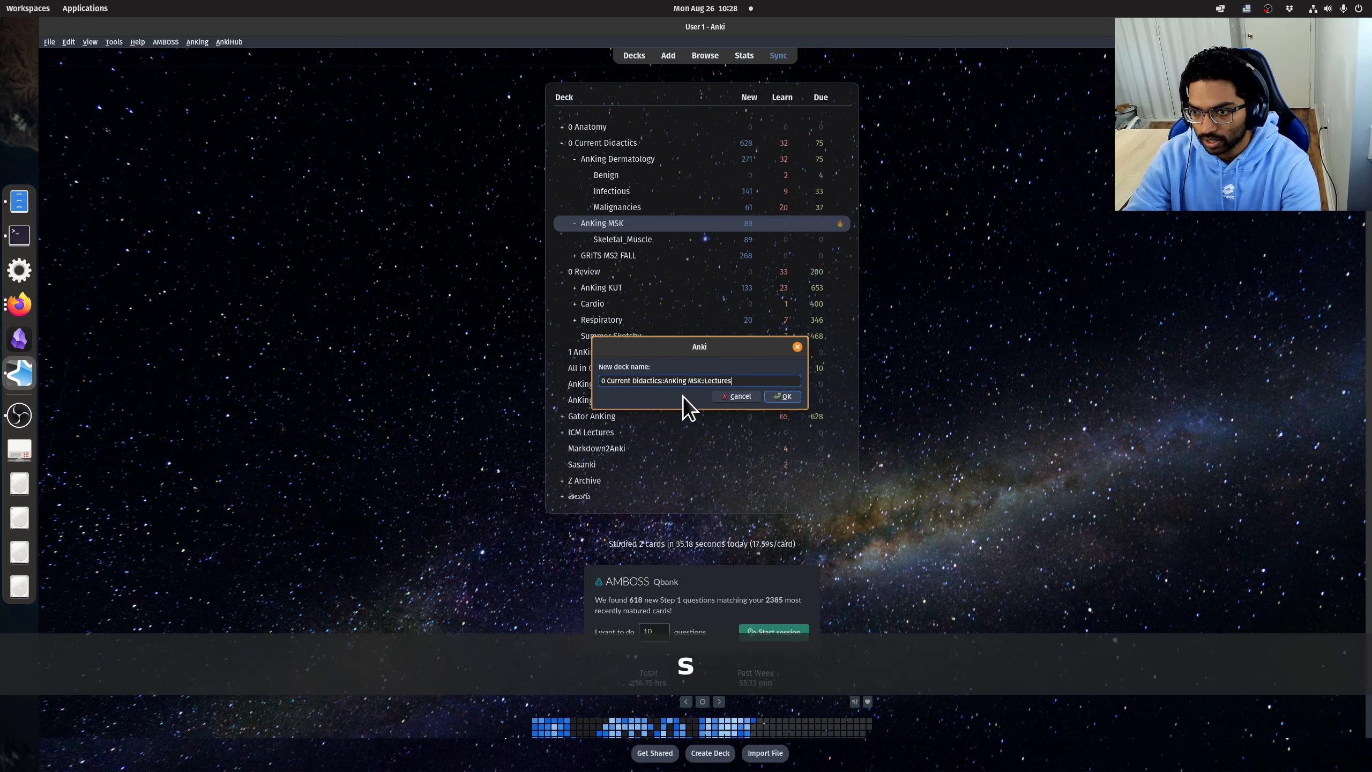
{"action": "left_click", "coordinate": [783, 396]}
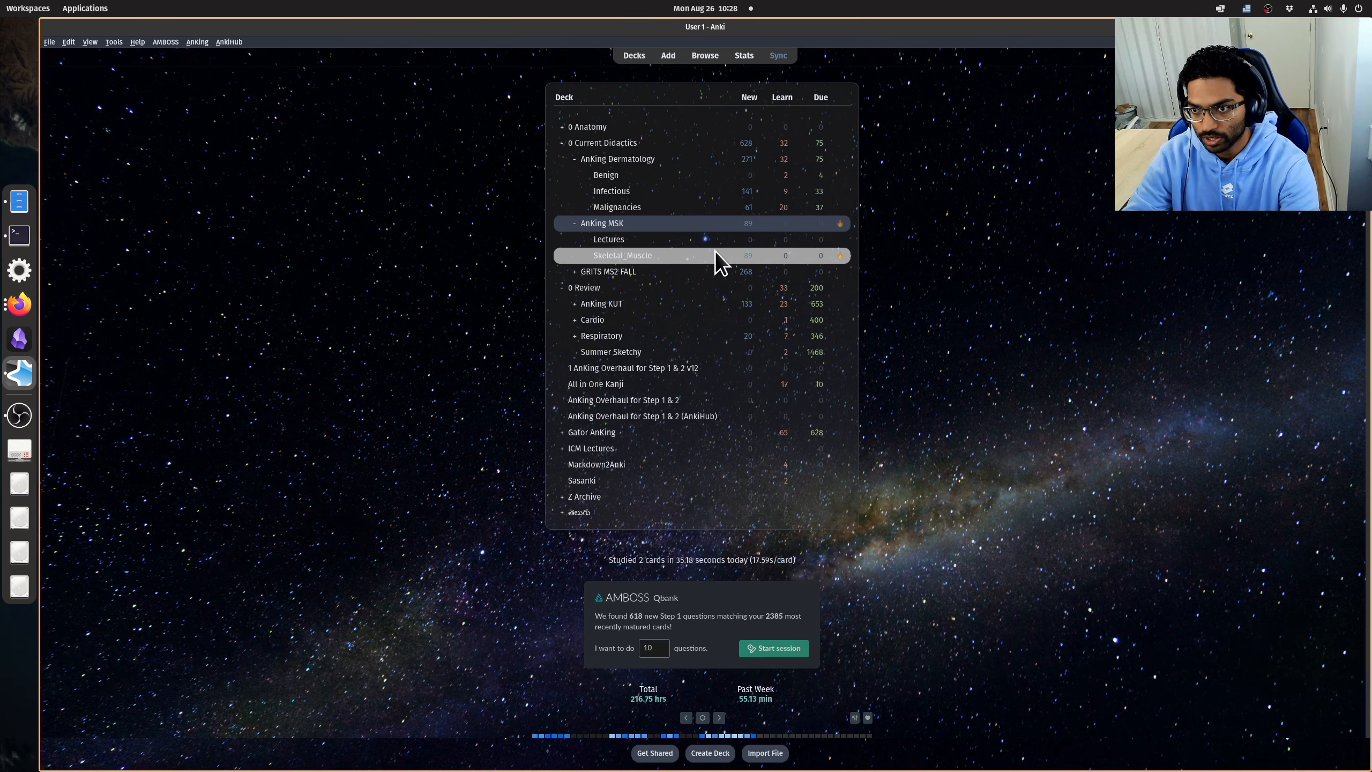
Open the AnKing MSK deck's options and save the Current Didactics preset to all of its subdecks.
{"action": "left_click", "coordinate": [840, 241]}
{"action": "left_click", "coordinate": [855, 246]}
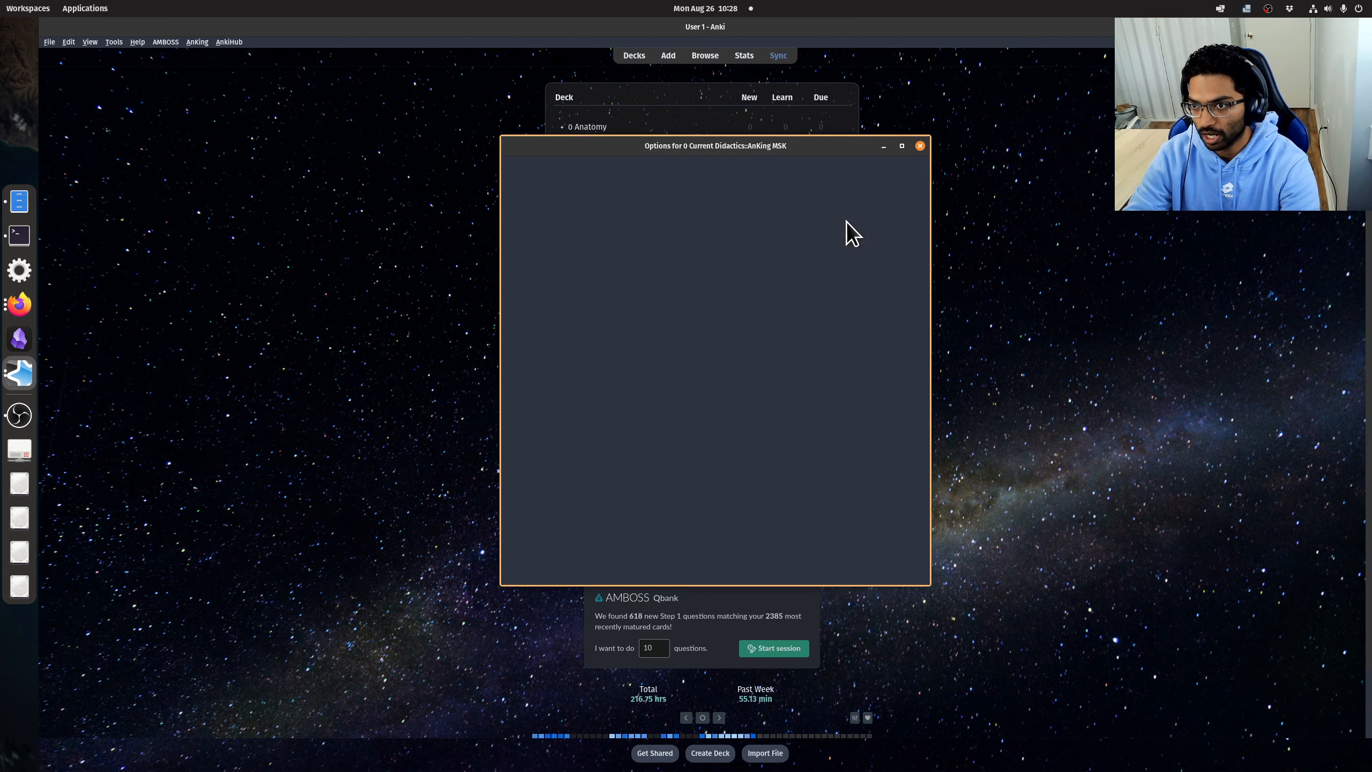
{"action": "left_click", "coordinate": [713, 169]}
{"action": "left_click", "coordinate": [722, 170]}
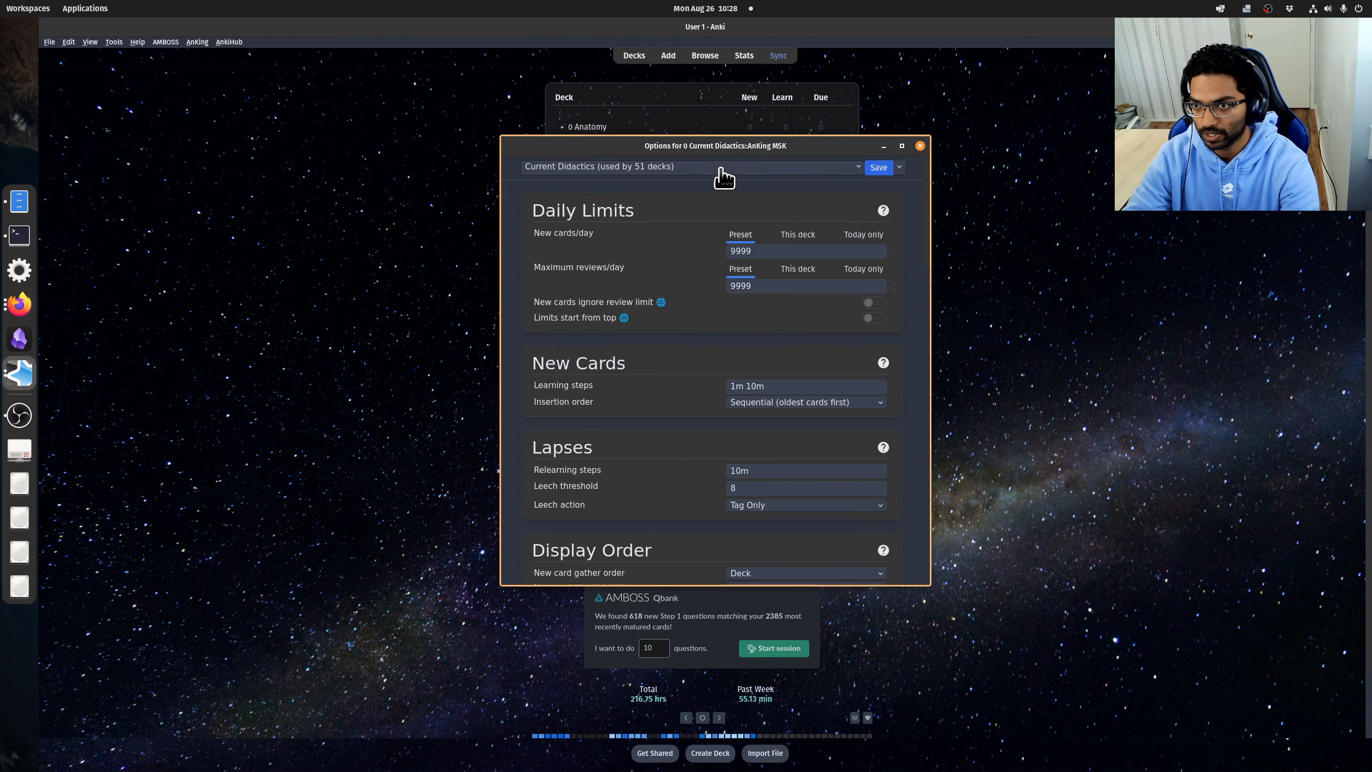
{"action": "left_click", "coordinate": [900, 168]}
{"action": "left_click", "coordinate": [889, 264]}
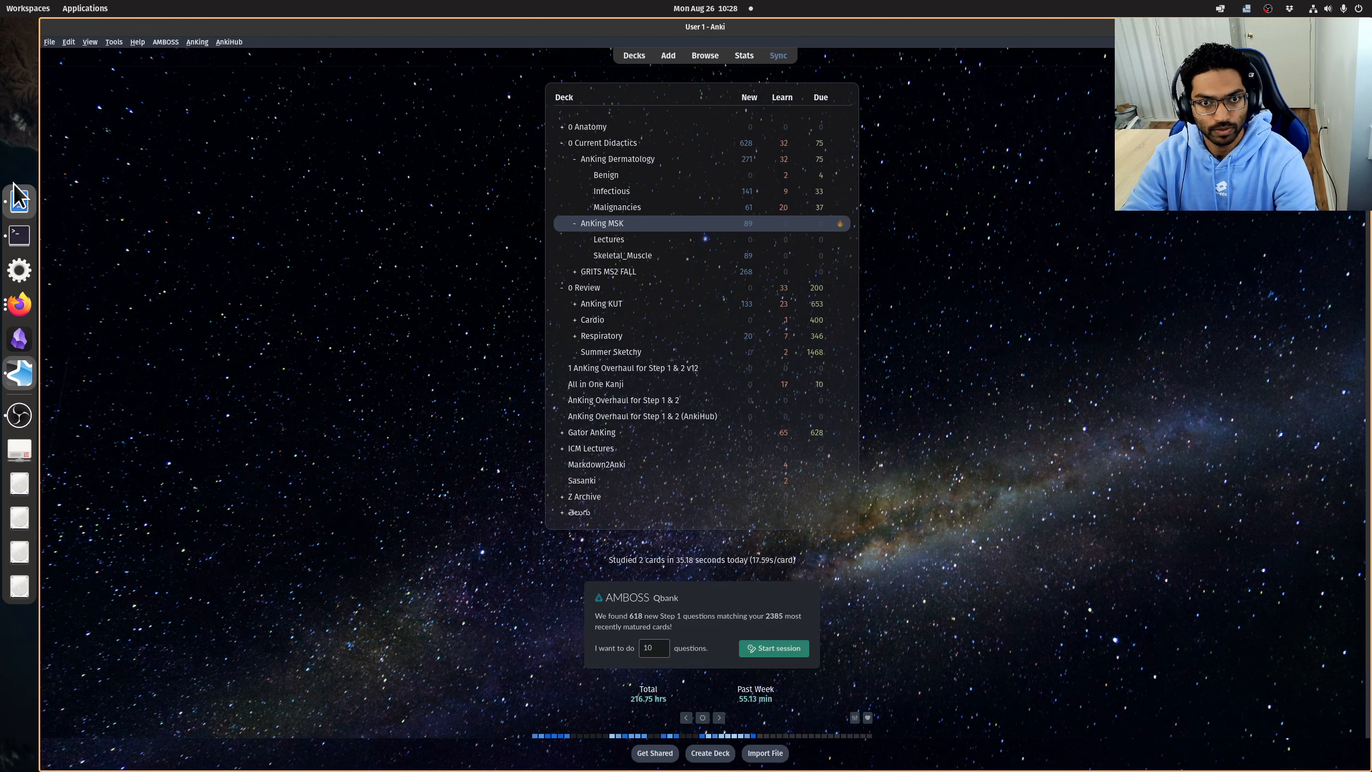
Switch to Firefox and log in to the UF e-Learning site.
{"action": "left_click", "coordinate": [22, 202]}
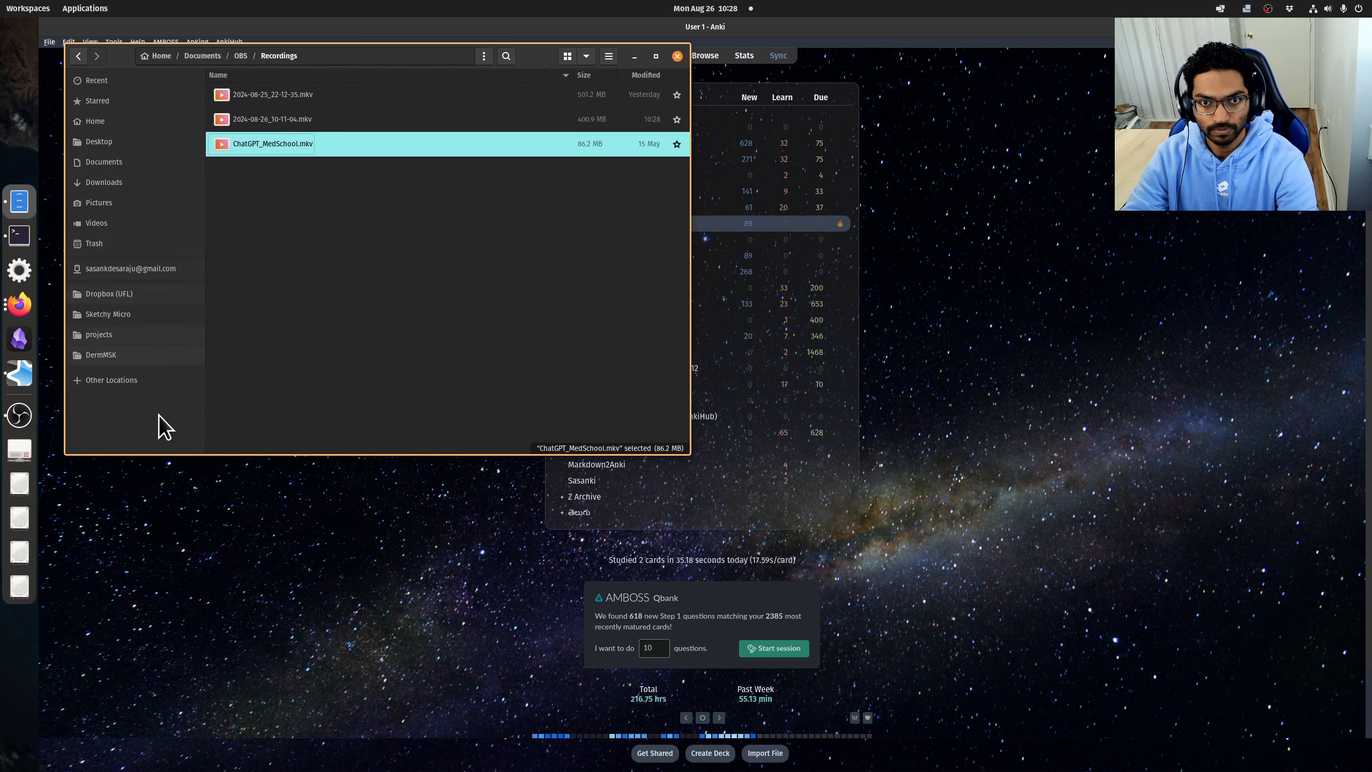
{"action": "left_click", "coordinate": [180, 546]}
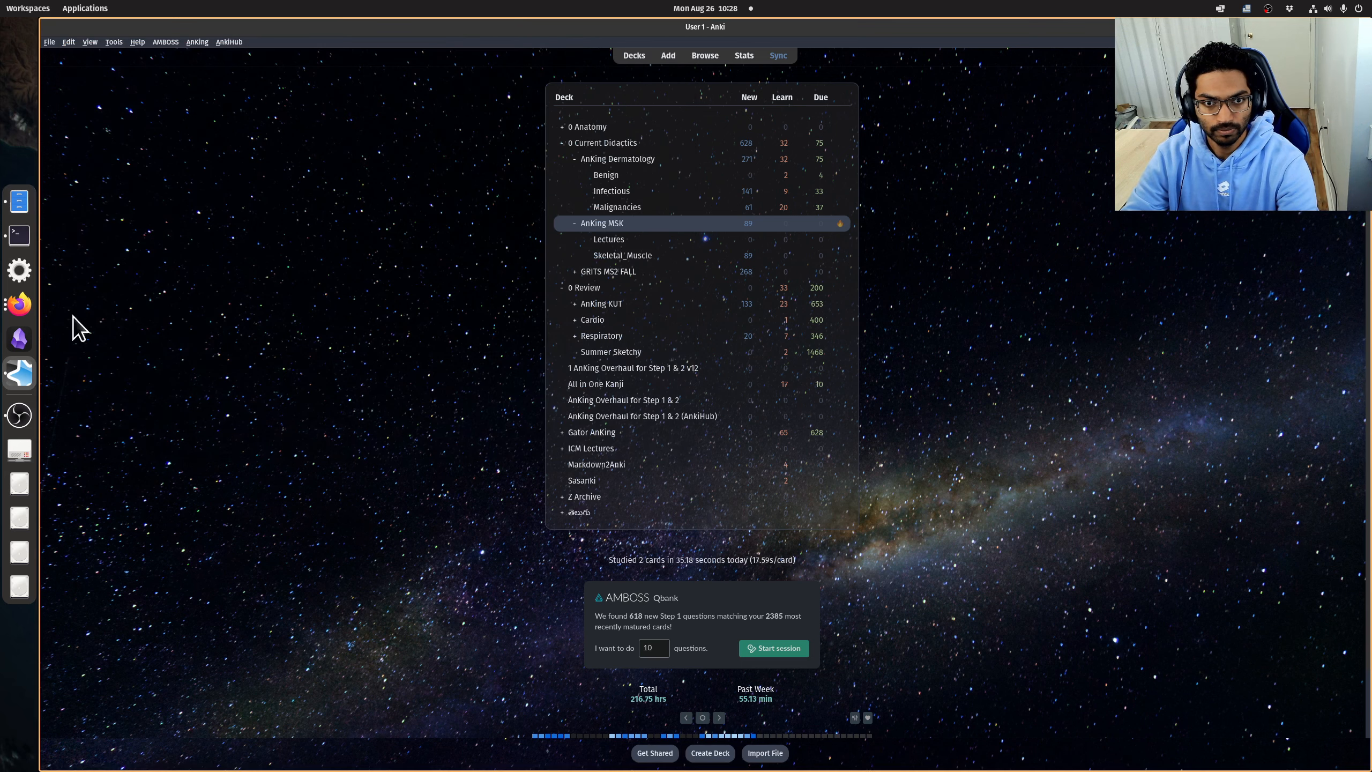
{"action": "left_click", "coordinate": [19, 307]}
{"action": "left_click", "coordinate": [105, 29]}
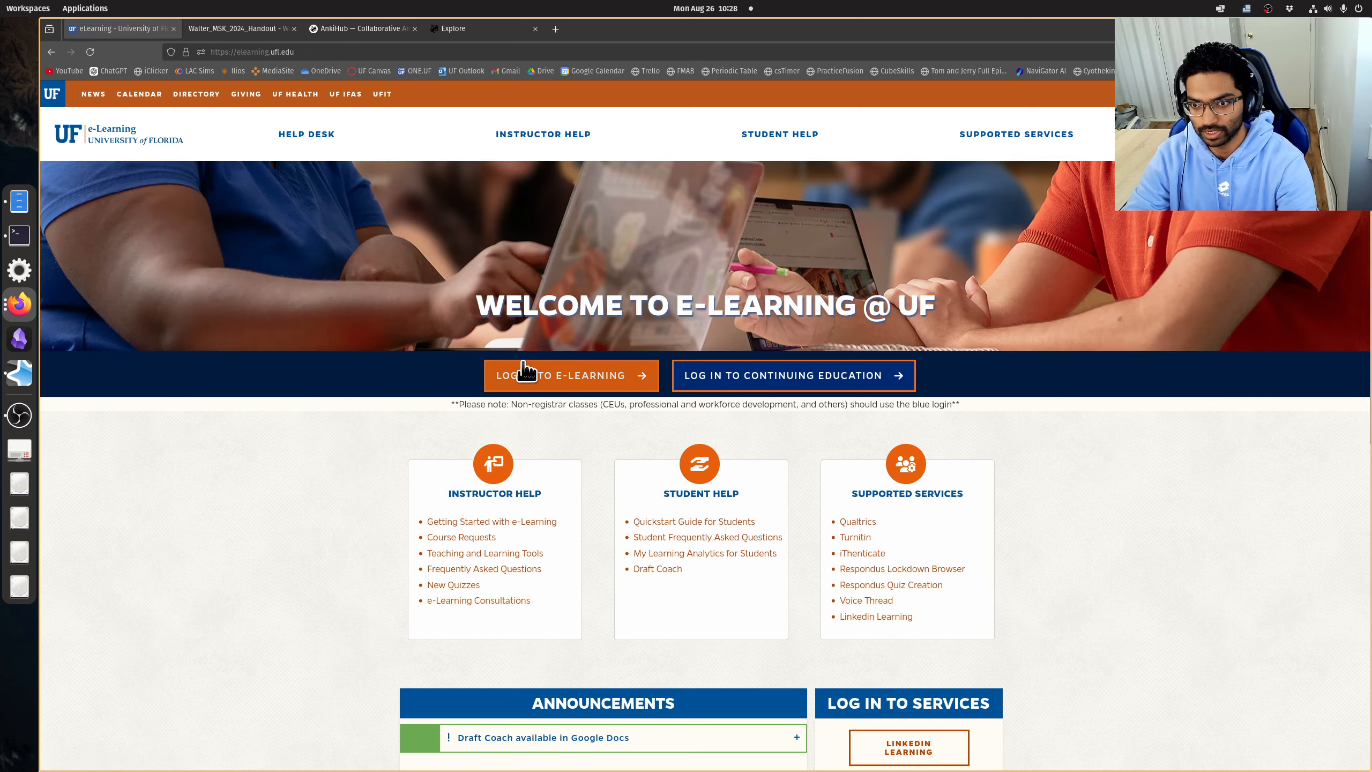
{"action": "left_click", "coordinate": [524, 372]}
{"action": "key", "text": "Return"}
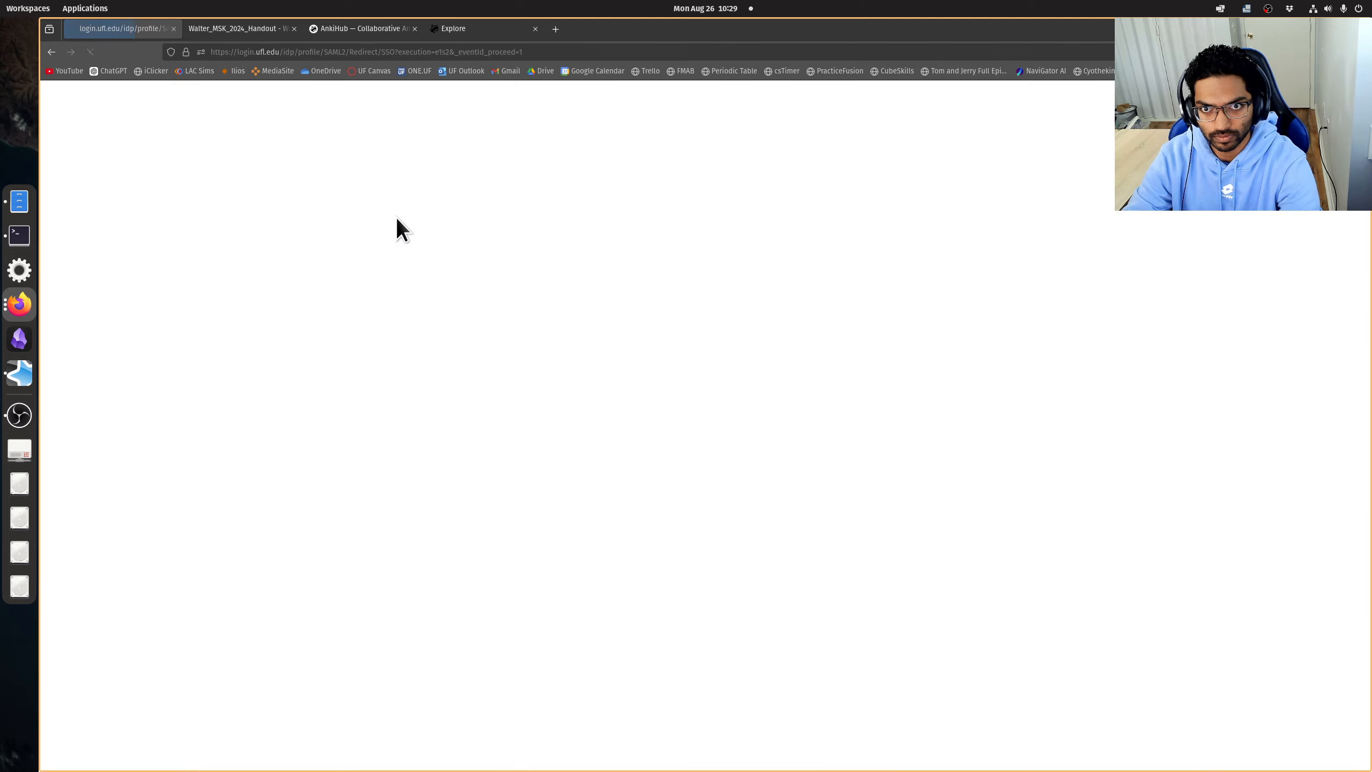
Show the Walter_MSK_2024_Handout PDF and highlight the Duchenne MD topic in the clinical slide's title.
{"action": "left_click", "coordinate": [227, 28]}
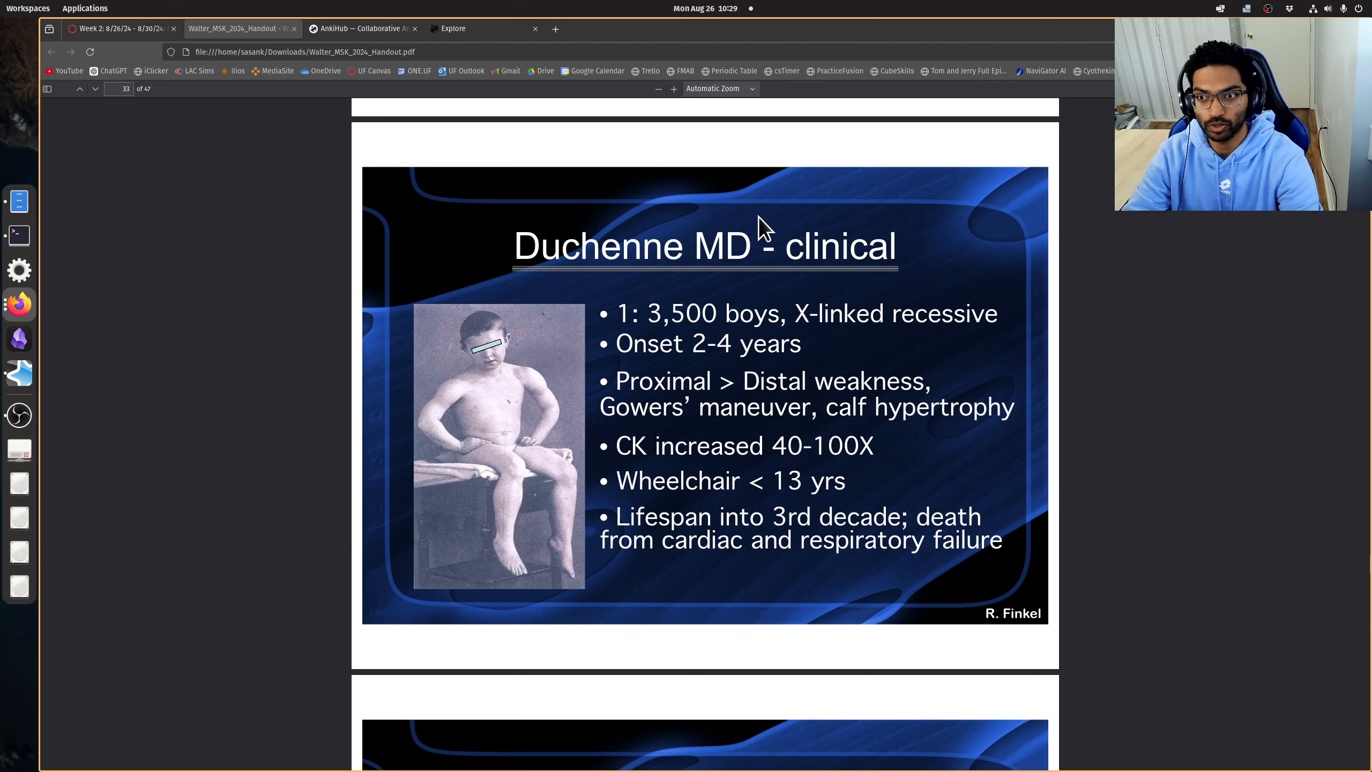
{"action": "left_click_drag", "start_coordinate": [531, 253], "coordinate": [787, 249]}
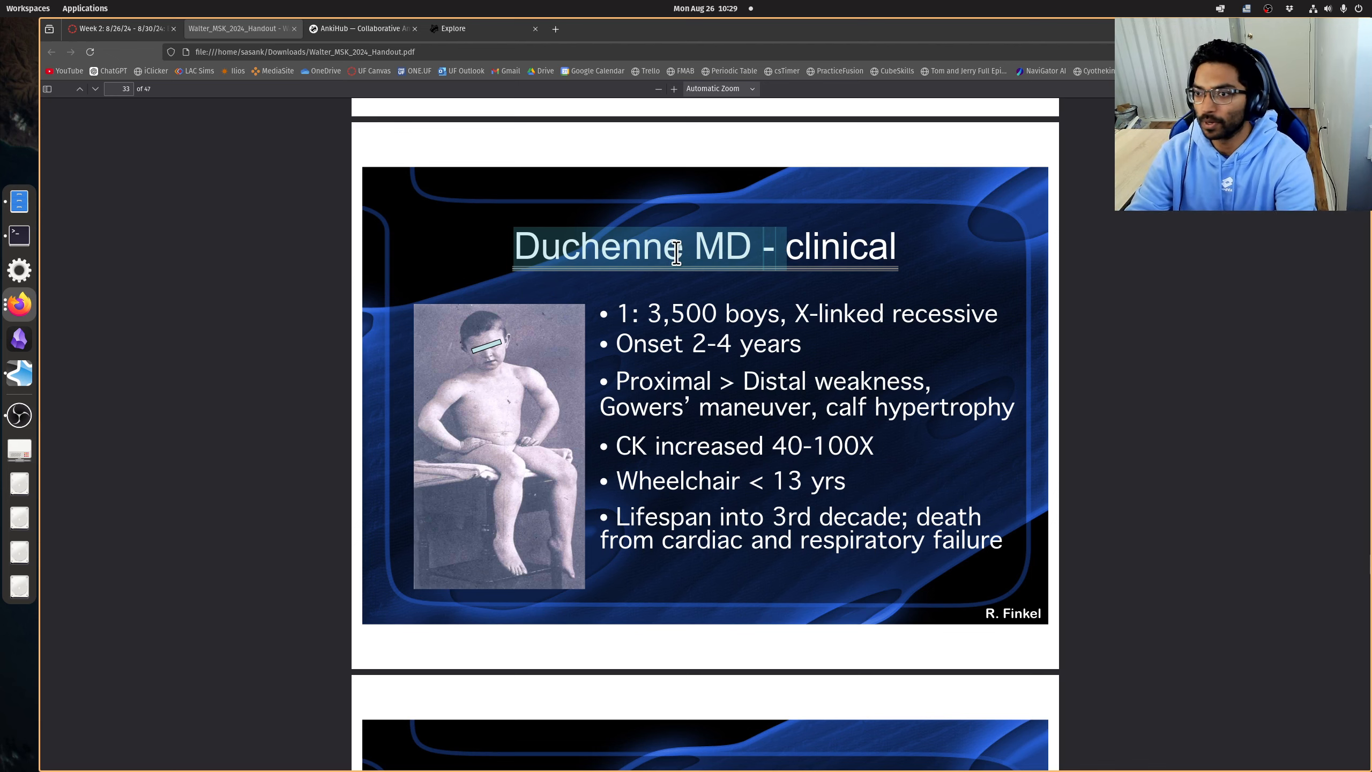
{"action": "left_click", "coordinate": [536, 215]}
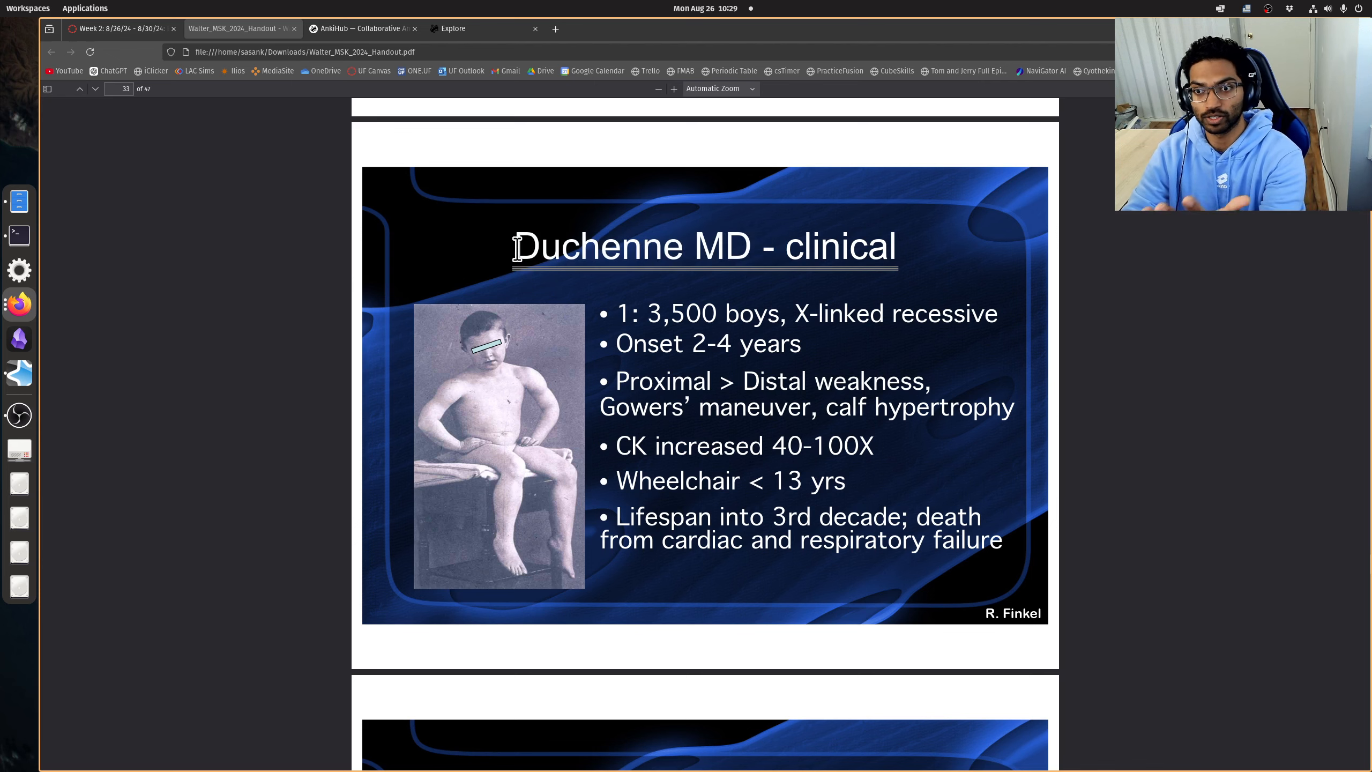
{"action": "left_click_drag", "start_coordinate": [516, 250], "coordinate": [747, 246]}
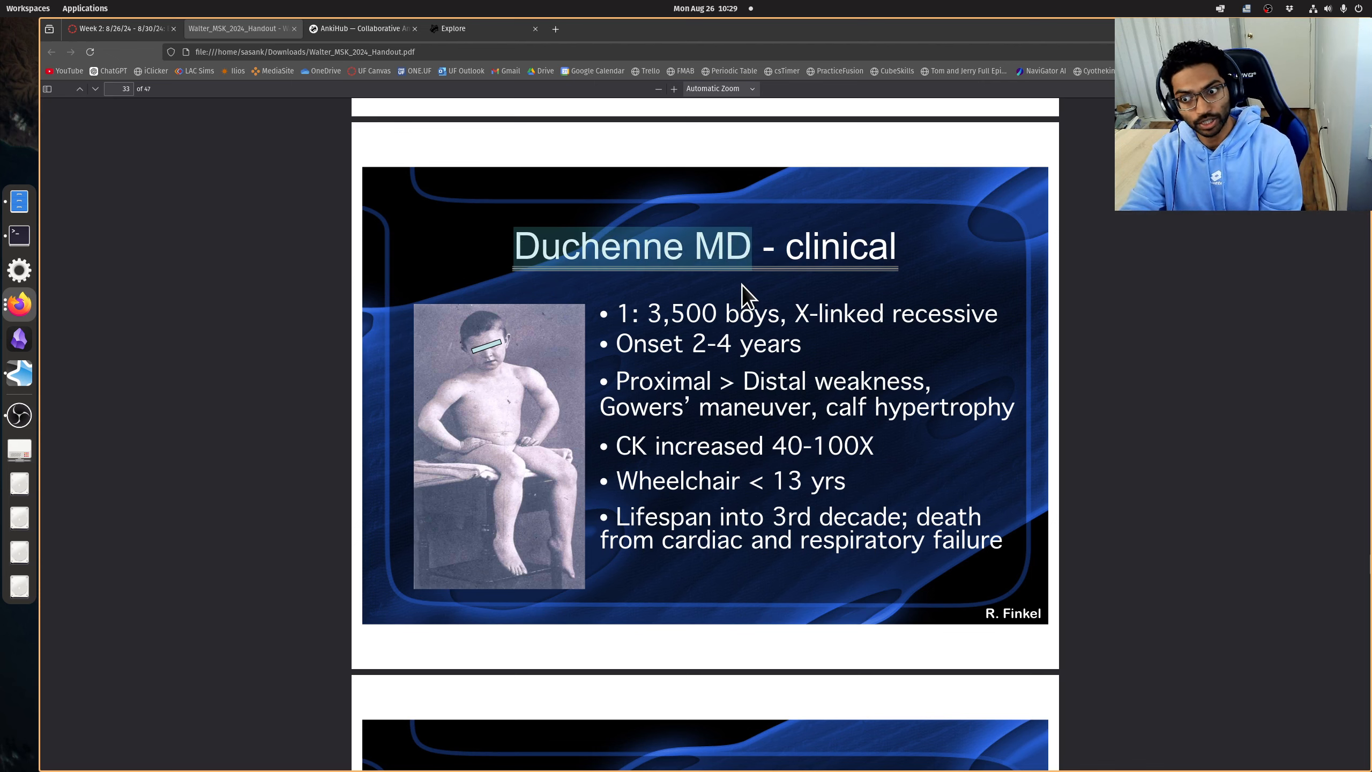
{"action": "left_click", "coordinate": [745, 414]}
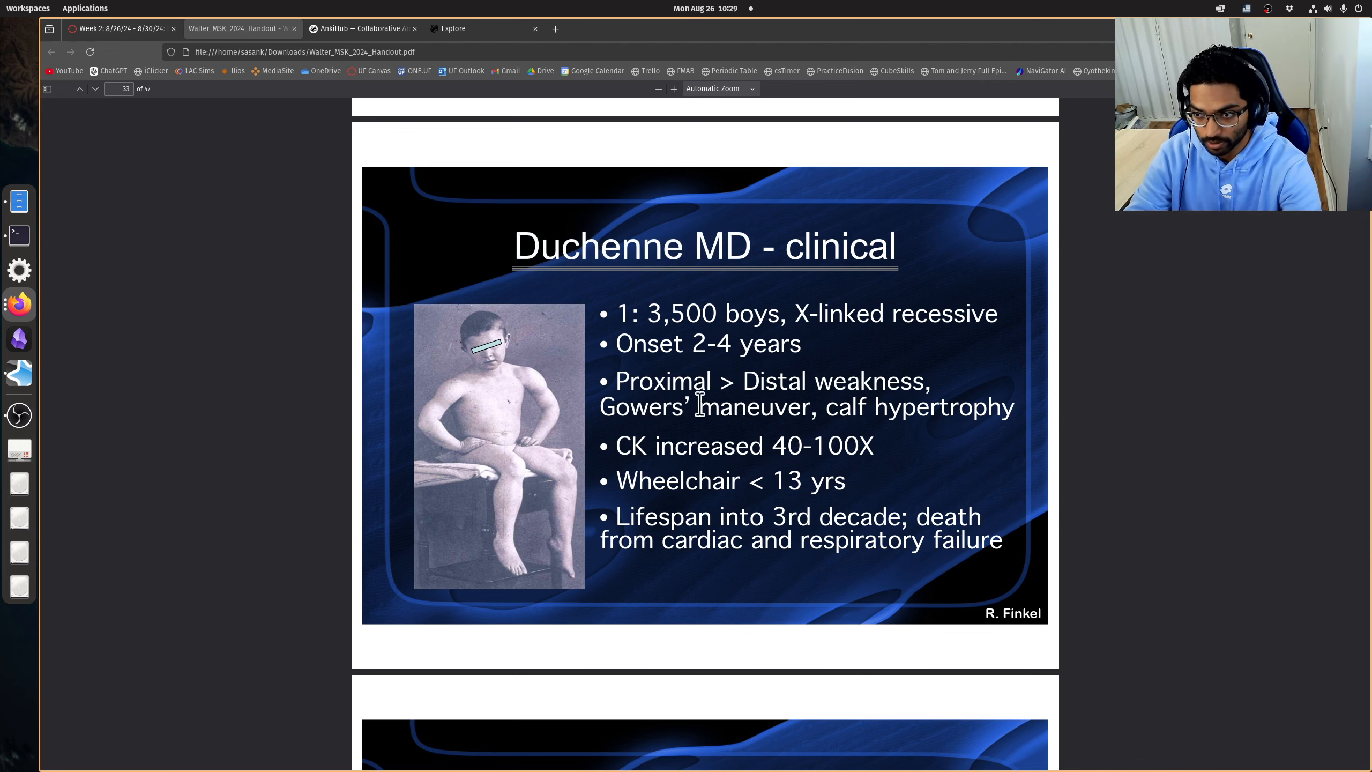
Switch back to Anki, open the card browser and search the #AK_Step1_v12 tag for duchenne.
{"action": "left_click", "coordinate": [21, 374]}
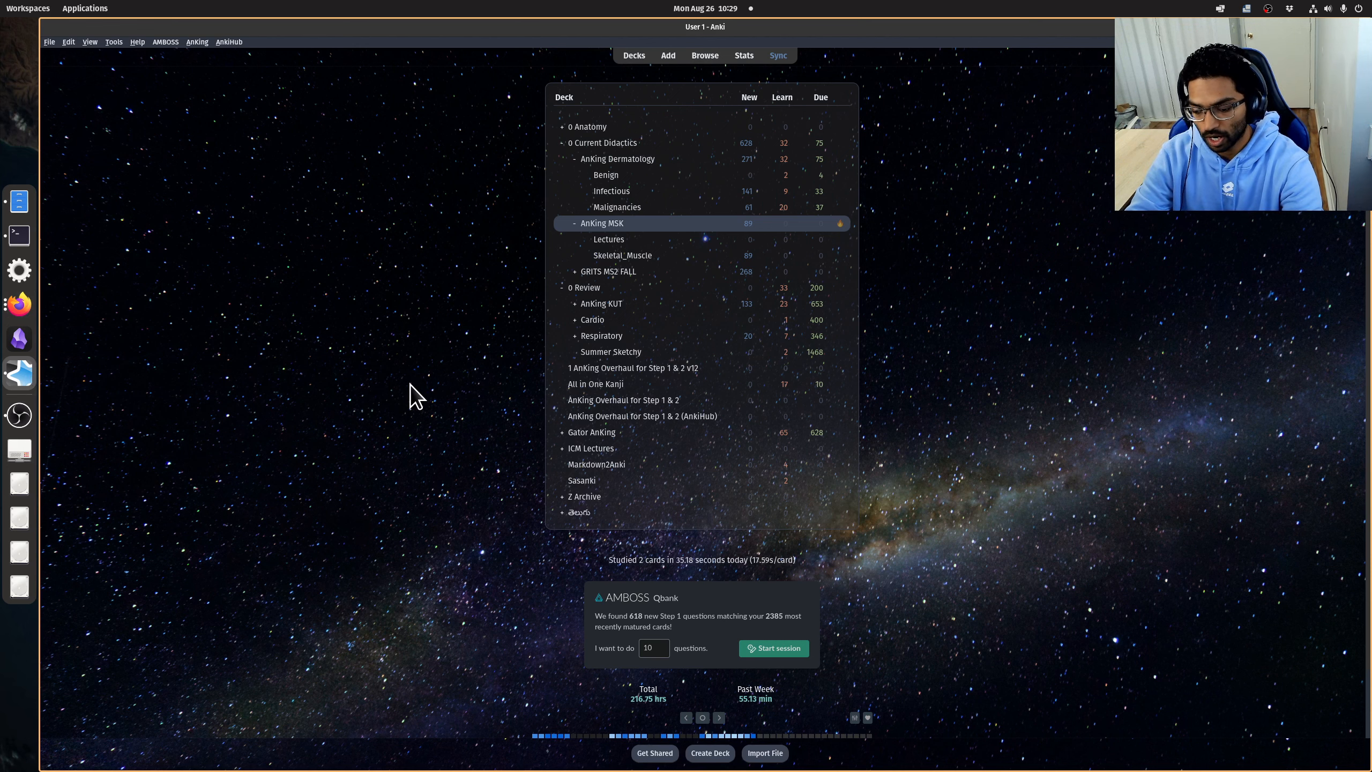
{"action": "key", "text": "b"}
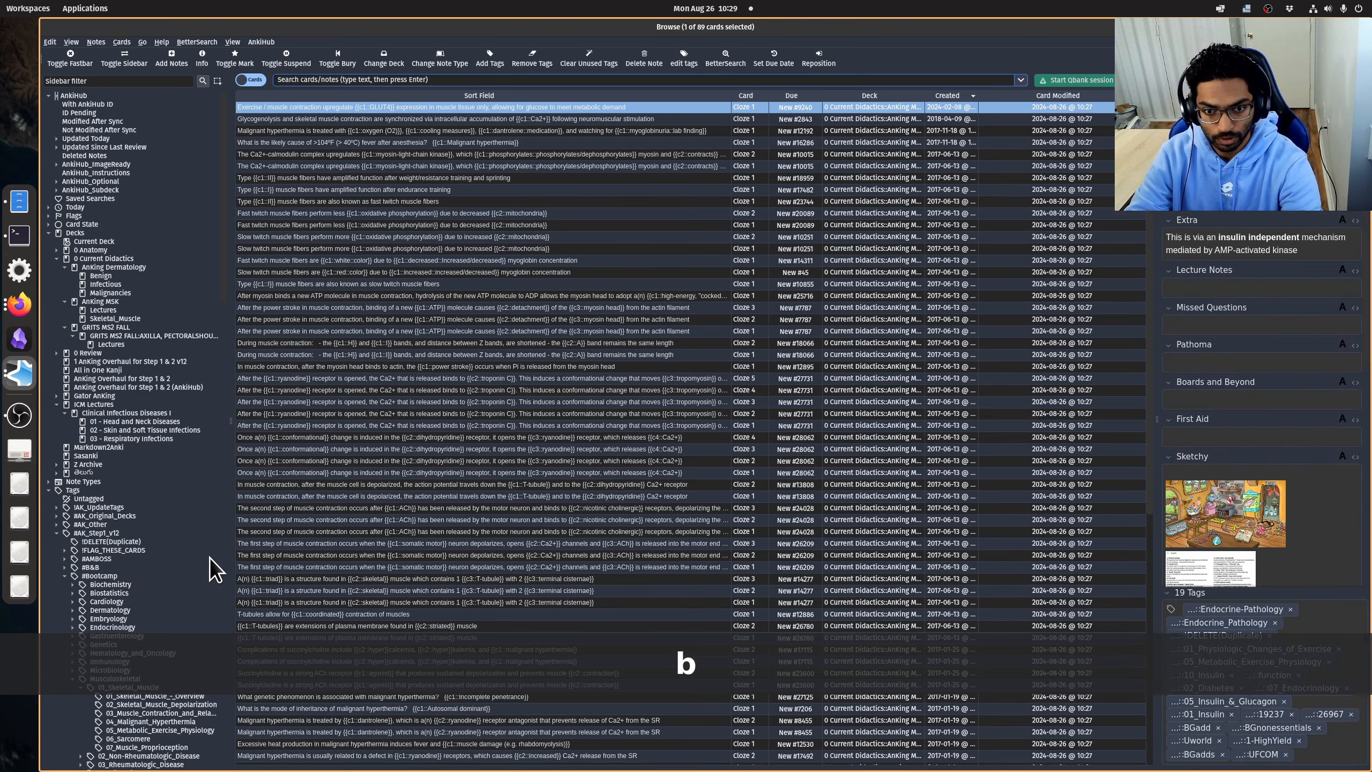
{"action": "left_click", "coordinate": [118, 530]}
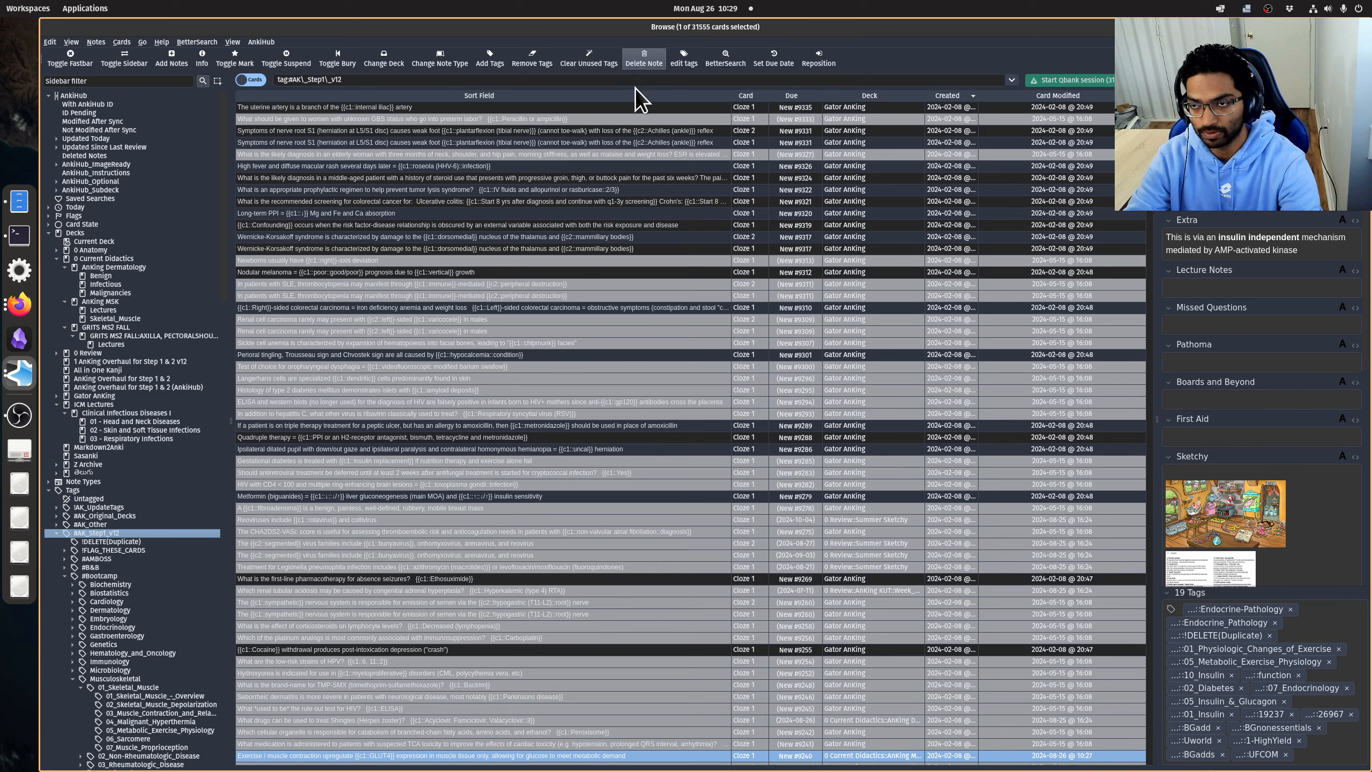
{"action": "left_click", "coordinate": [522, 80]}
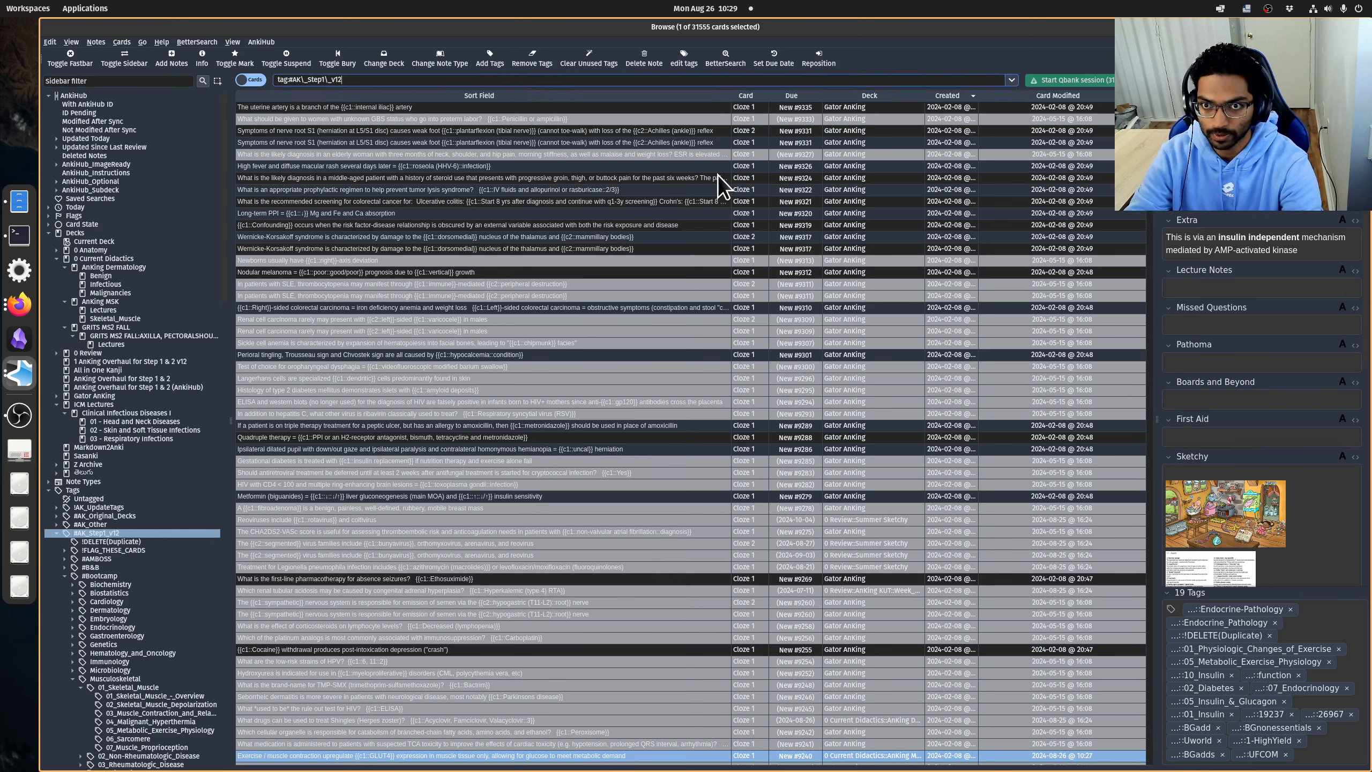
{"action": "type", "text": "d"}
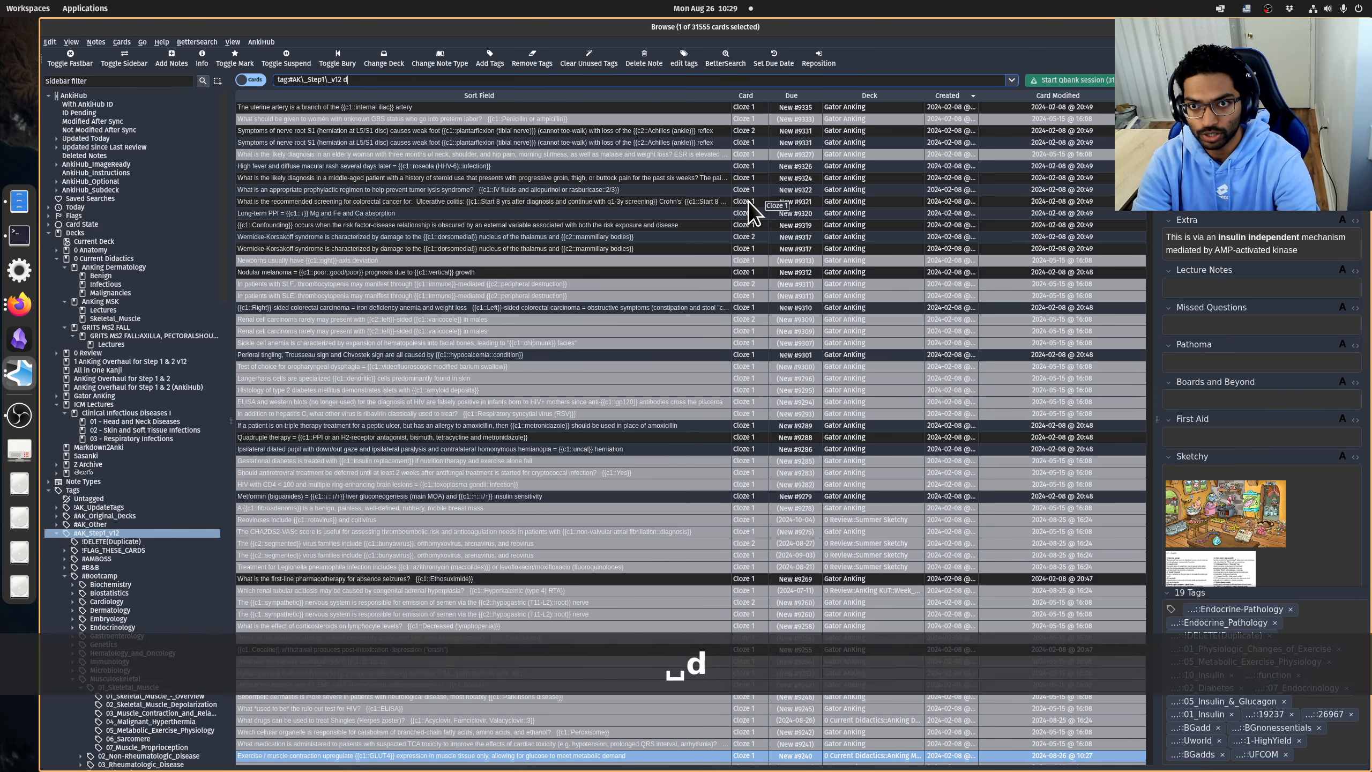
{"action": "type", "text": "uchenne"}
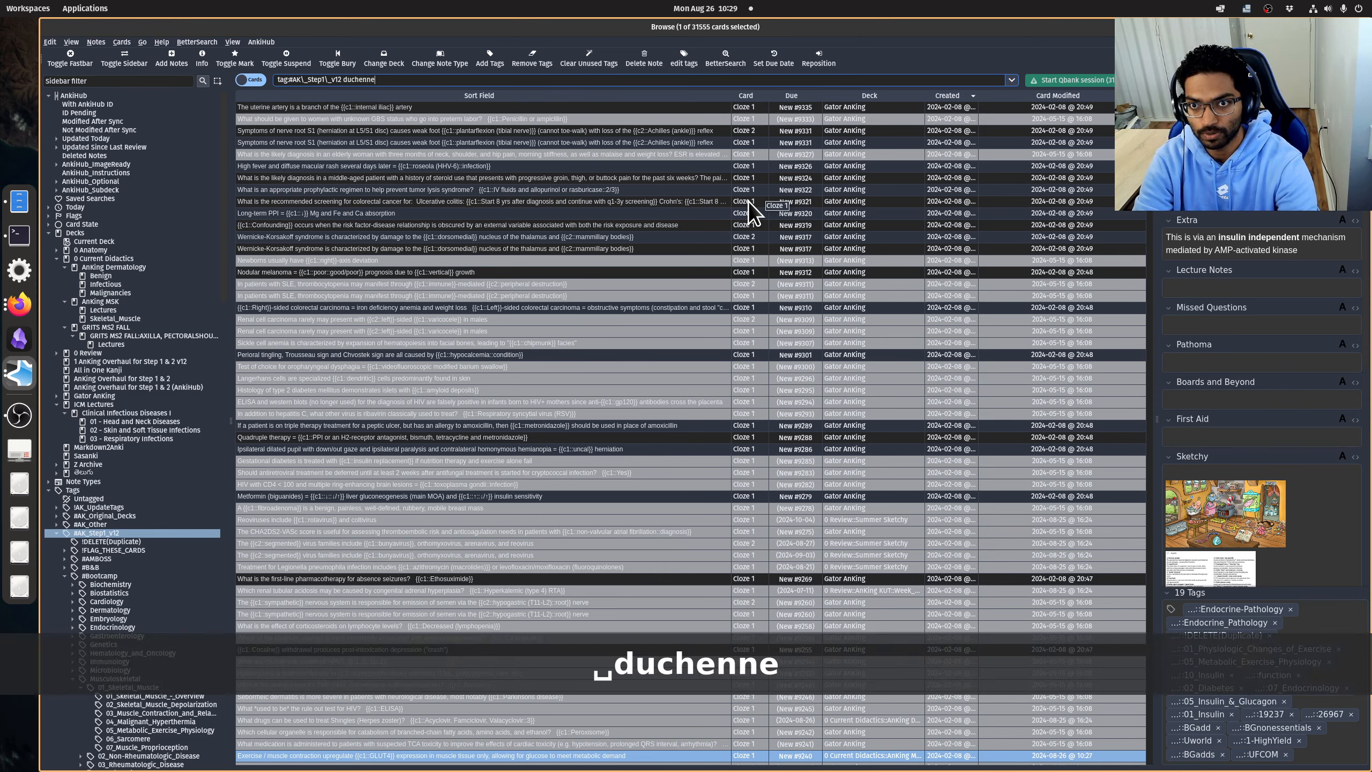
{"action": "key", "text": "Return"}
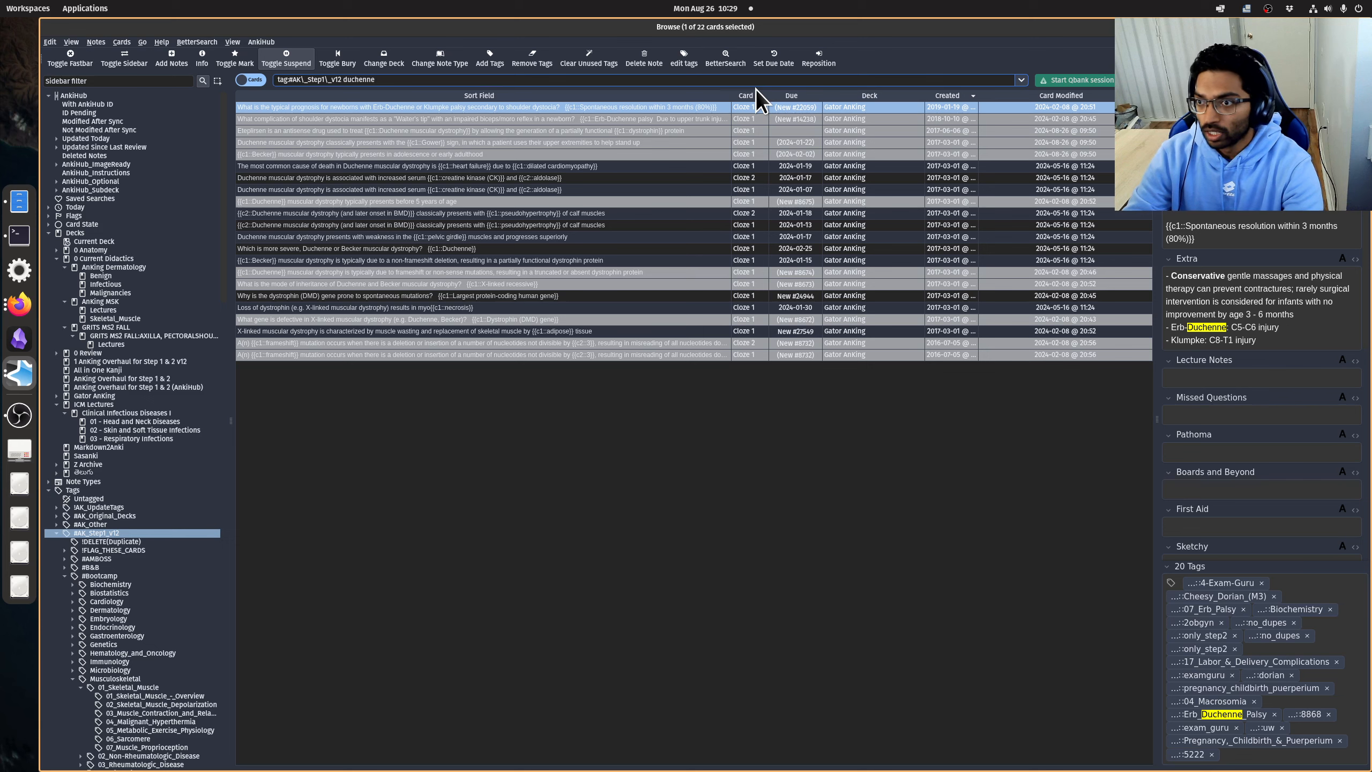
Move the Duchenne card about the Gower sign to 0 Current Didactics::AnKing MSK::Lectures and unsuspend it.
{"action": "left_click", "coordinate": [661, 143]}
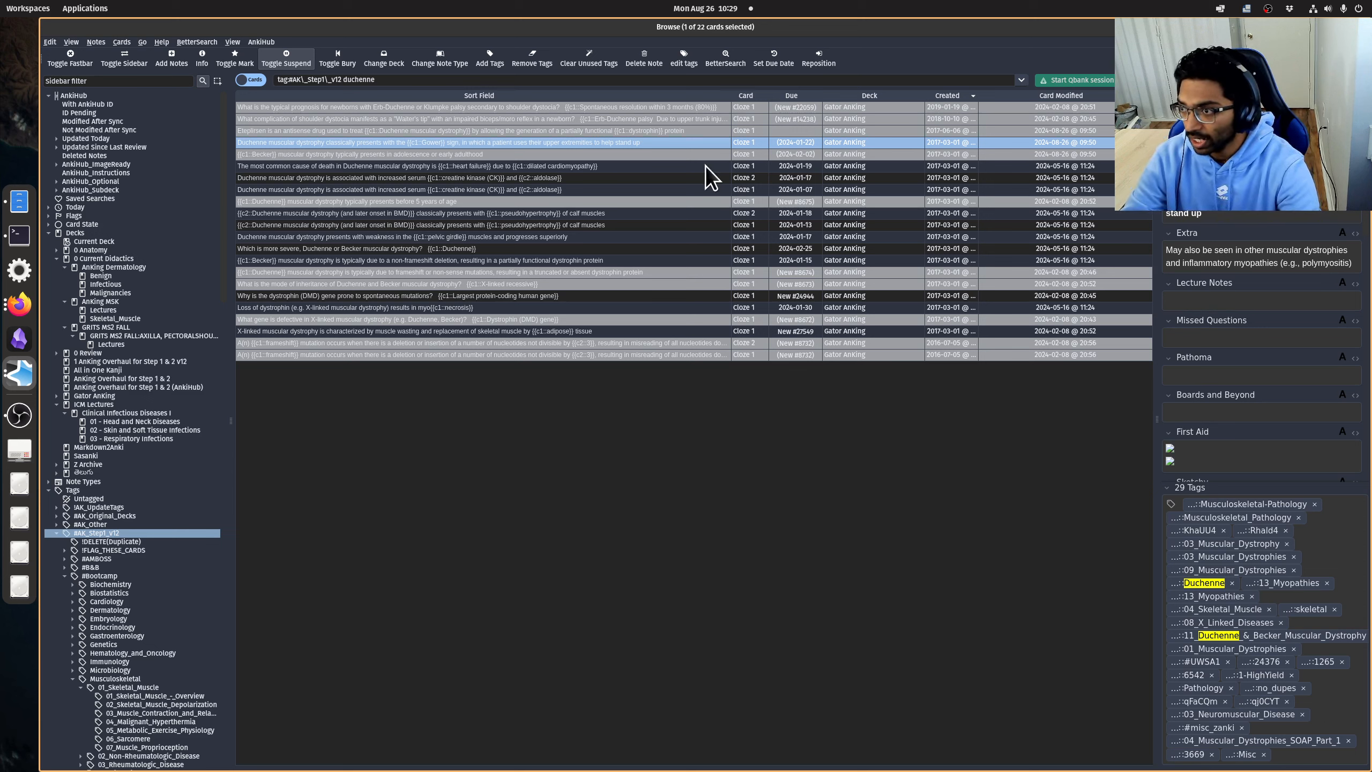
{"action": "left_click", "coordinate": [379, 60]}
{"action": "scroll", "coordinate": [448, 338], "scroll_direction": "up", "scroll_amount": 5}
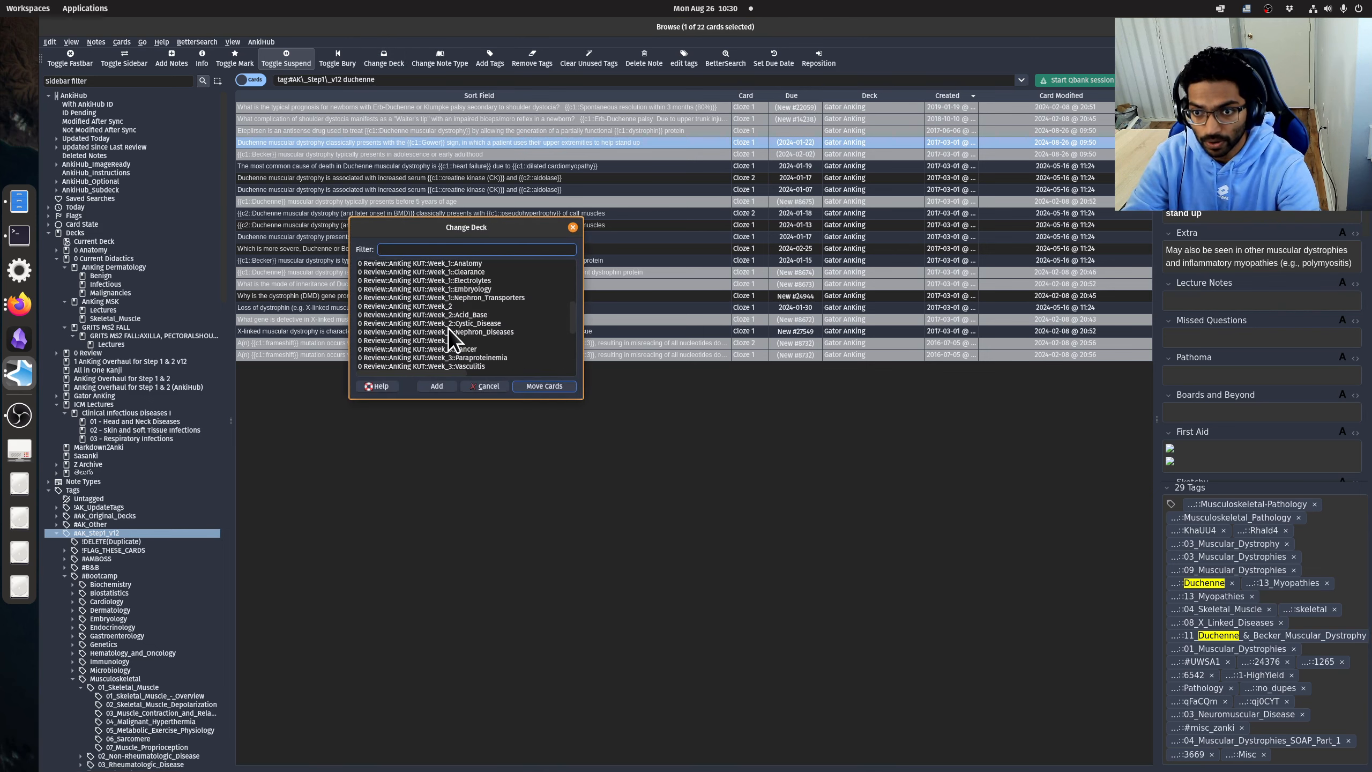
{"action": "scroll", "coordinate": [449, 311], "scroll_direction": "up", "scroll_amount": 3}
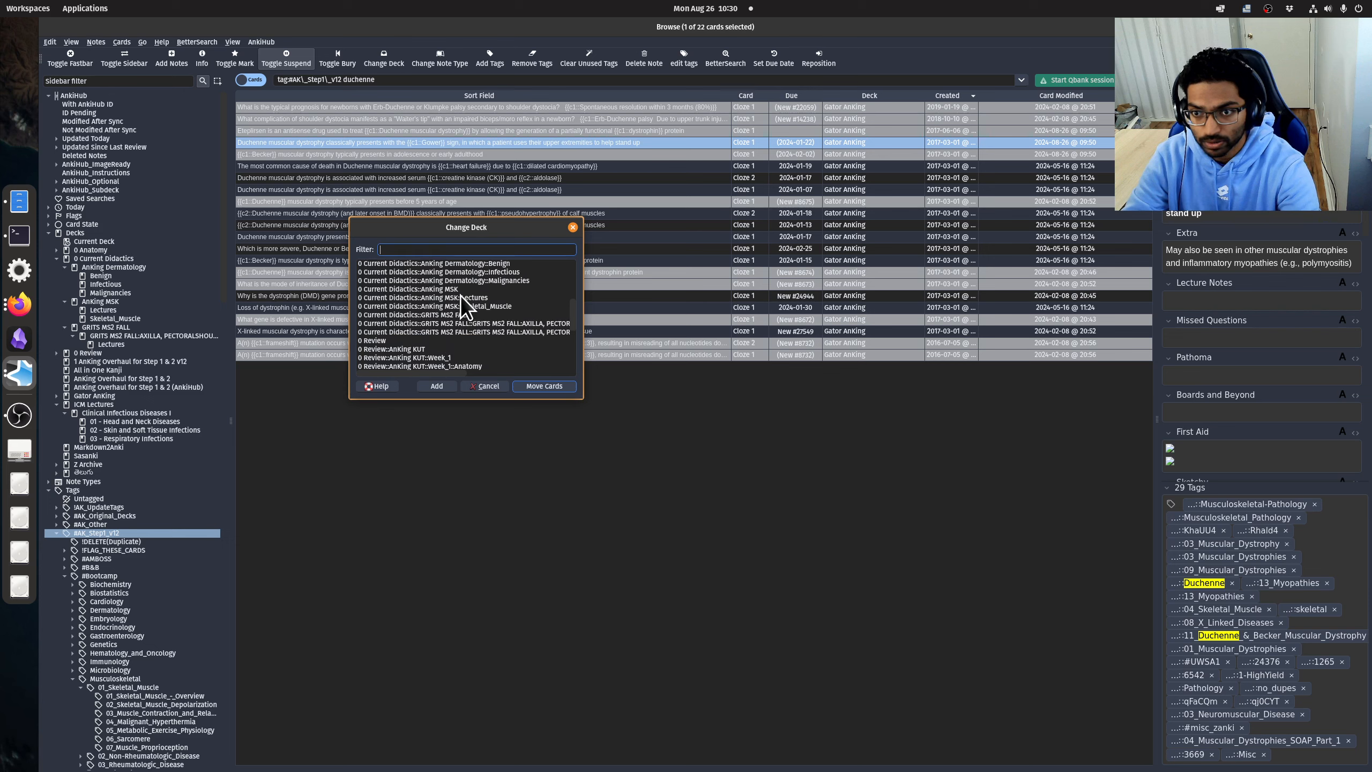
{"action": "left_click", "coordinate": [461, 298]}
{"action": "left_click", "coordinate": [541, 386]}
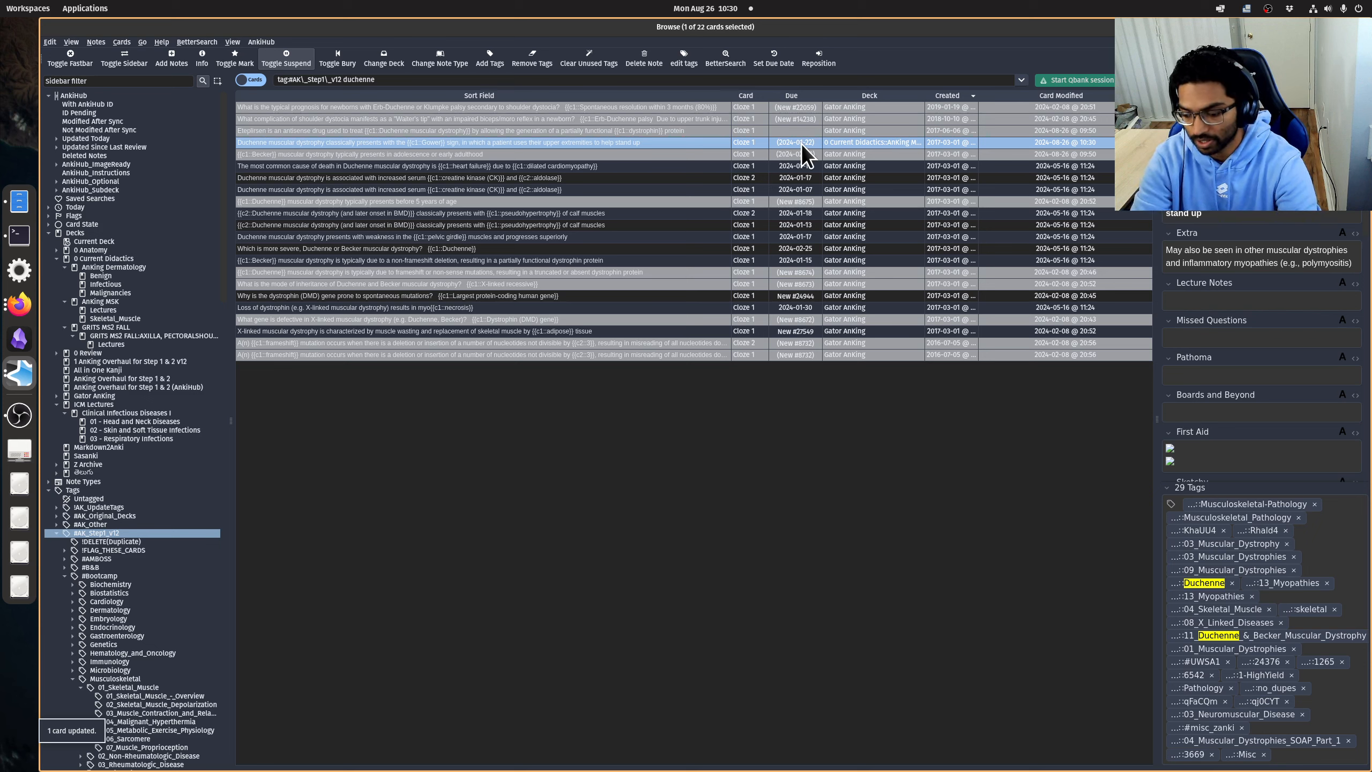
{"action": "key", "text": "ctrl+j"}
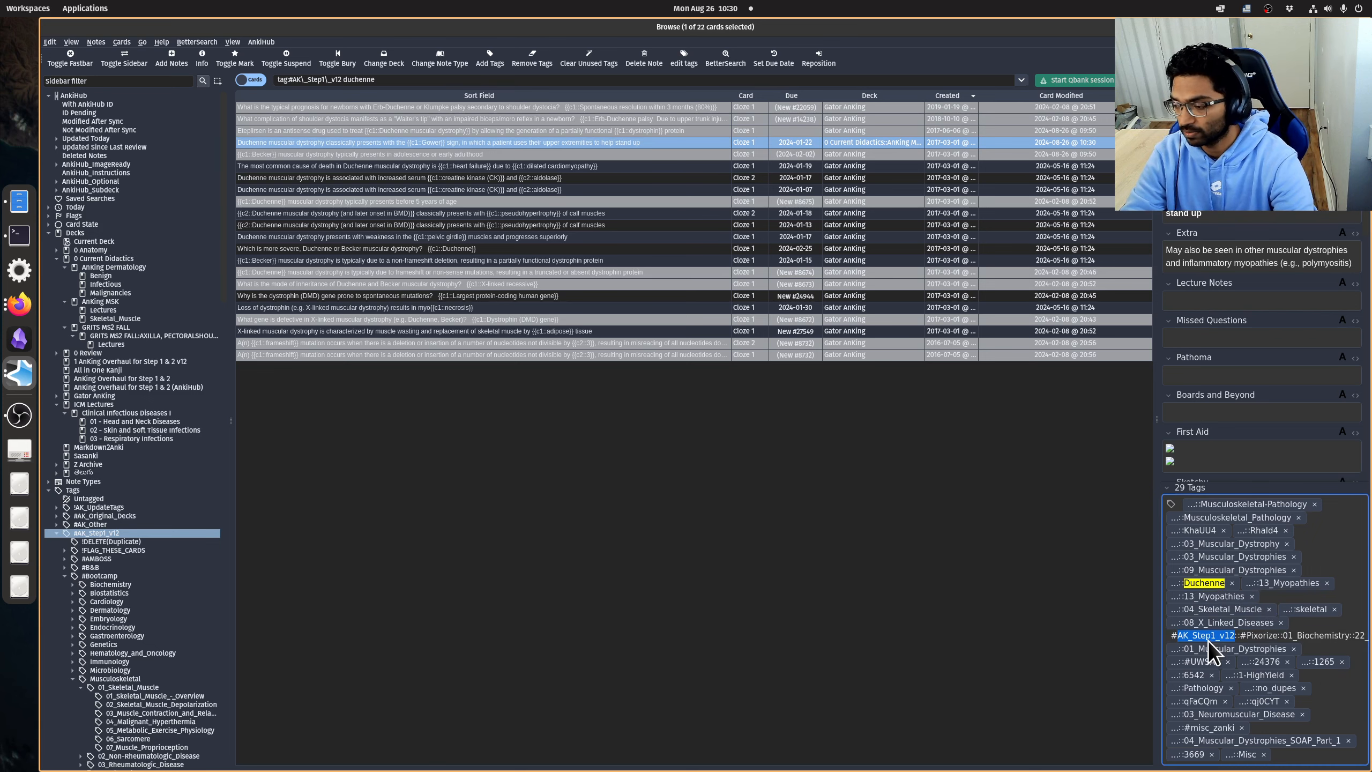
Reselect the Gower sign card and examine the full paths of its tags.
{"action": "left_click", "coordinate": [1019, 634]}
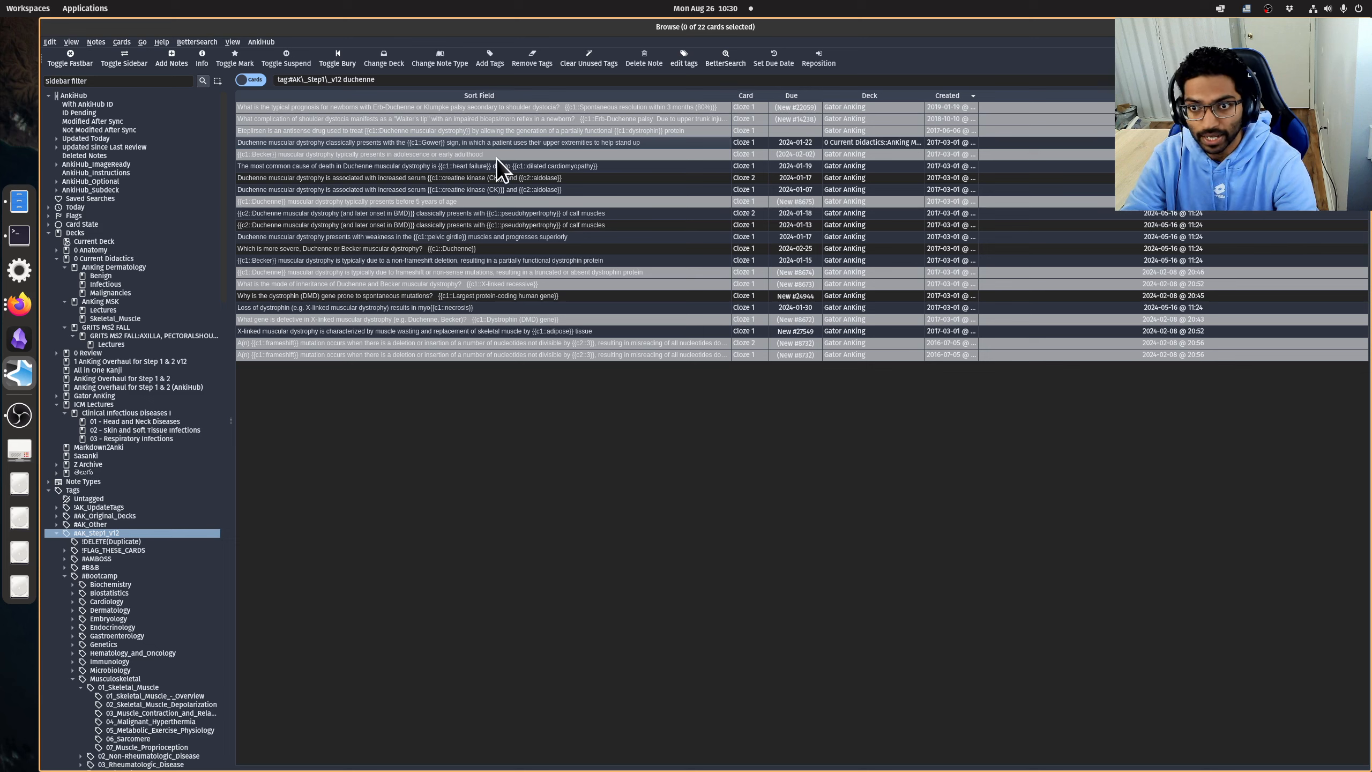
{"action": "left_click", "coordinate": [509, 142]}
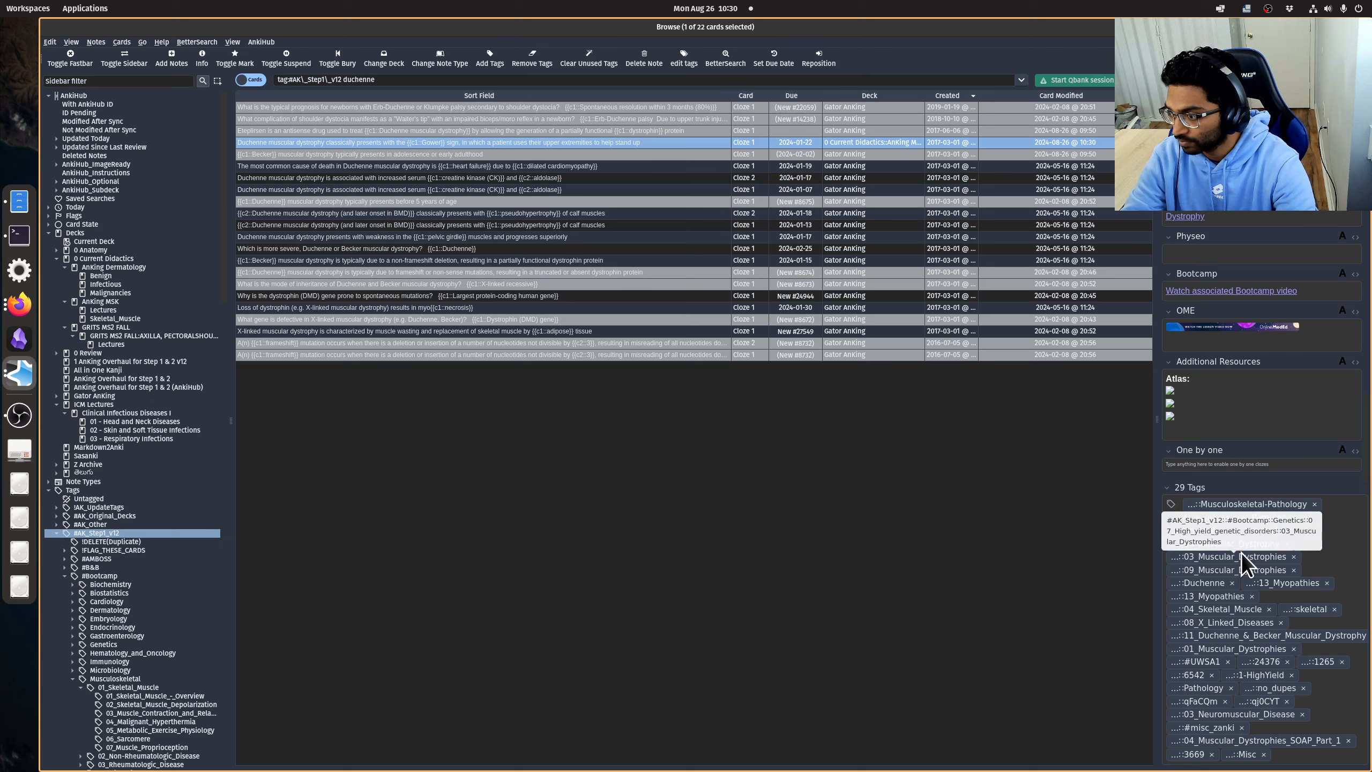
{"action": "right_click", "coordinate": [1211, 582]}
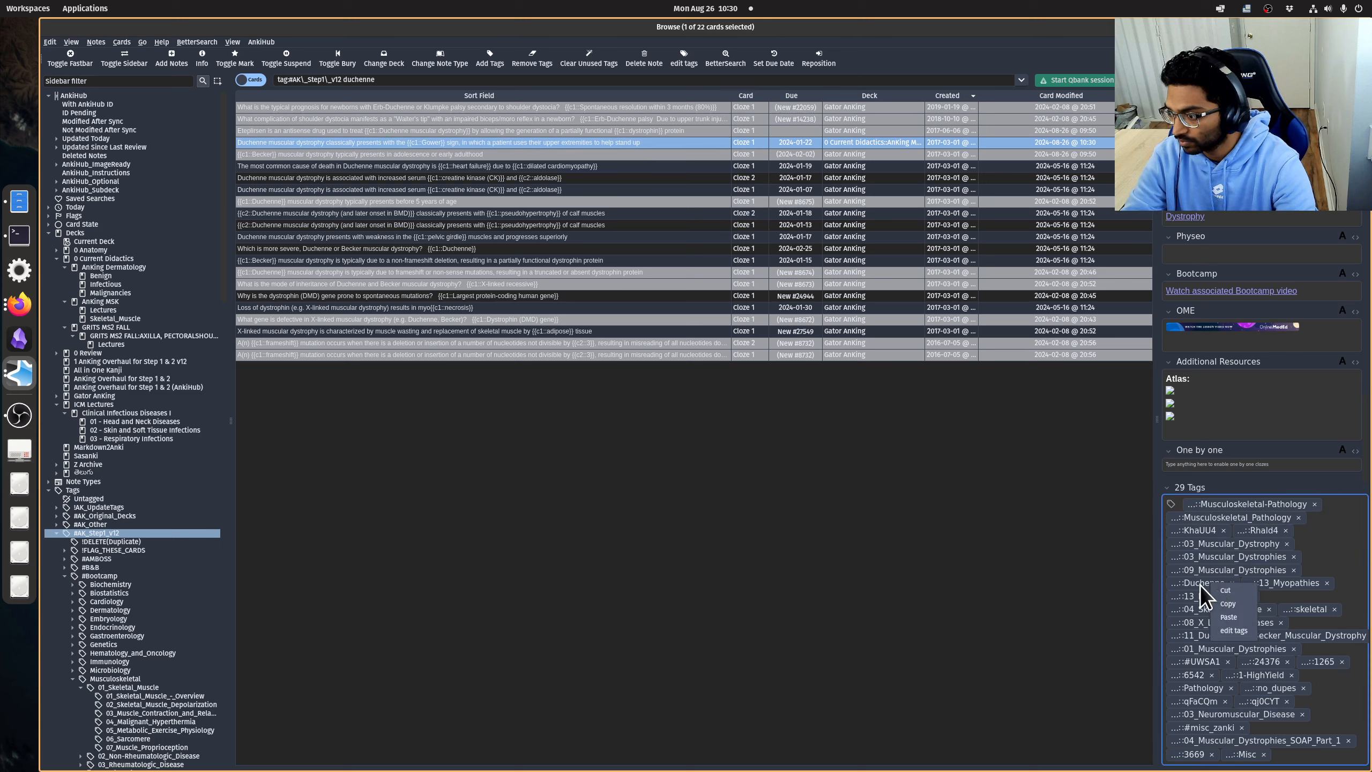
{"action": "left_click", "coordinate": [1200, 586]}
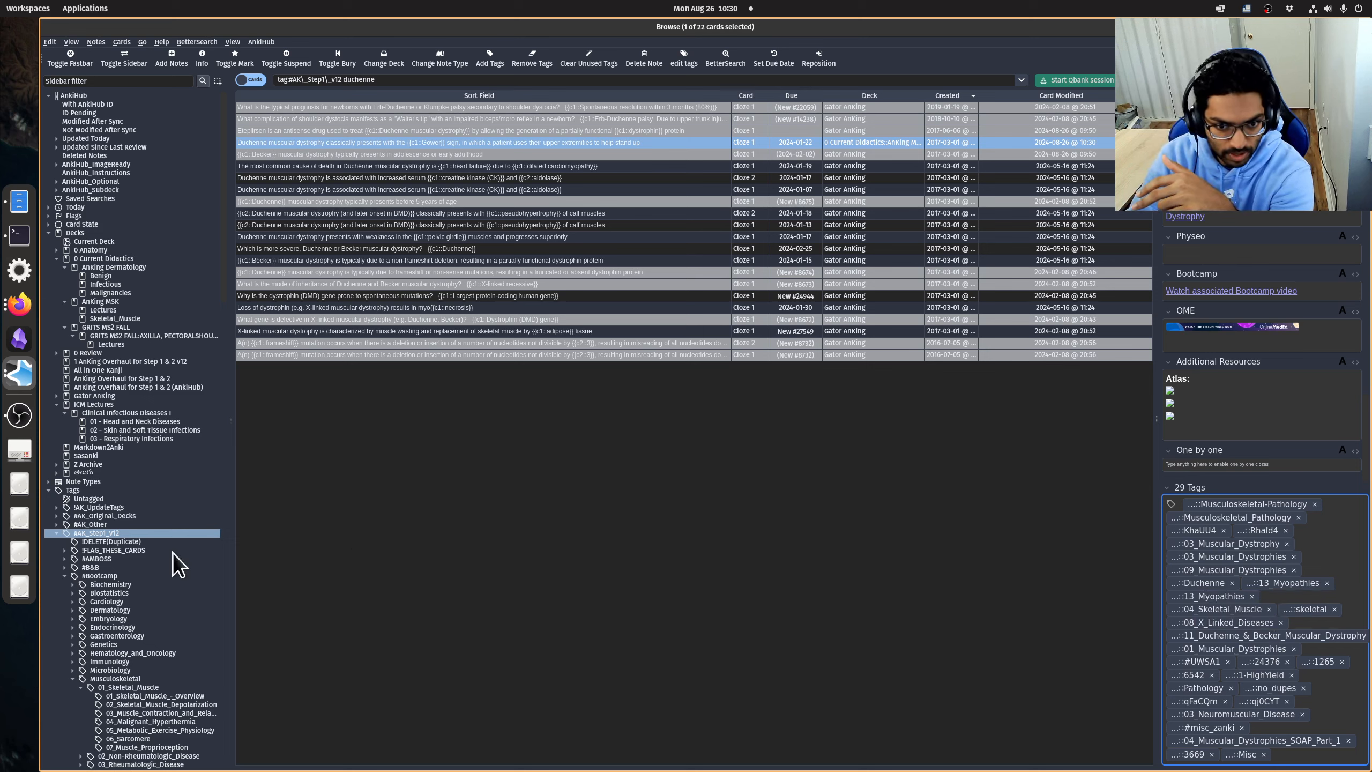
List the cards tagged #Pixorize::01_Biochemistry::22_Misc::11_Duchenne_&_Becker_Muscular_Dystrophy and examine the first pseudohypertrophy card.
{"action": "scroll", "coordinate": [71, 563], "scroll_direction": "down", "scroll_amount": 15}
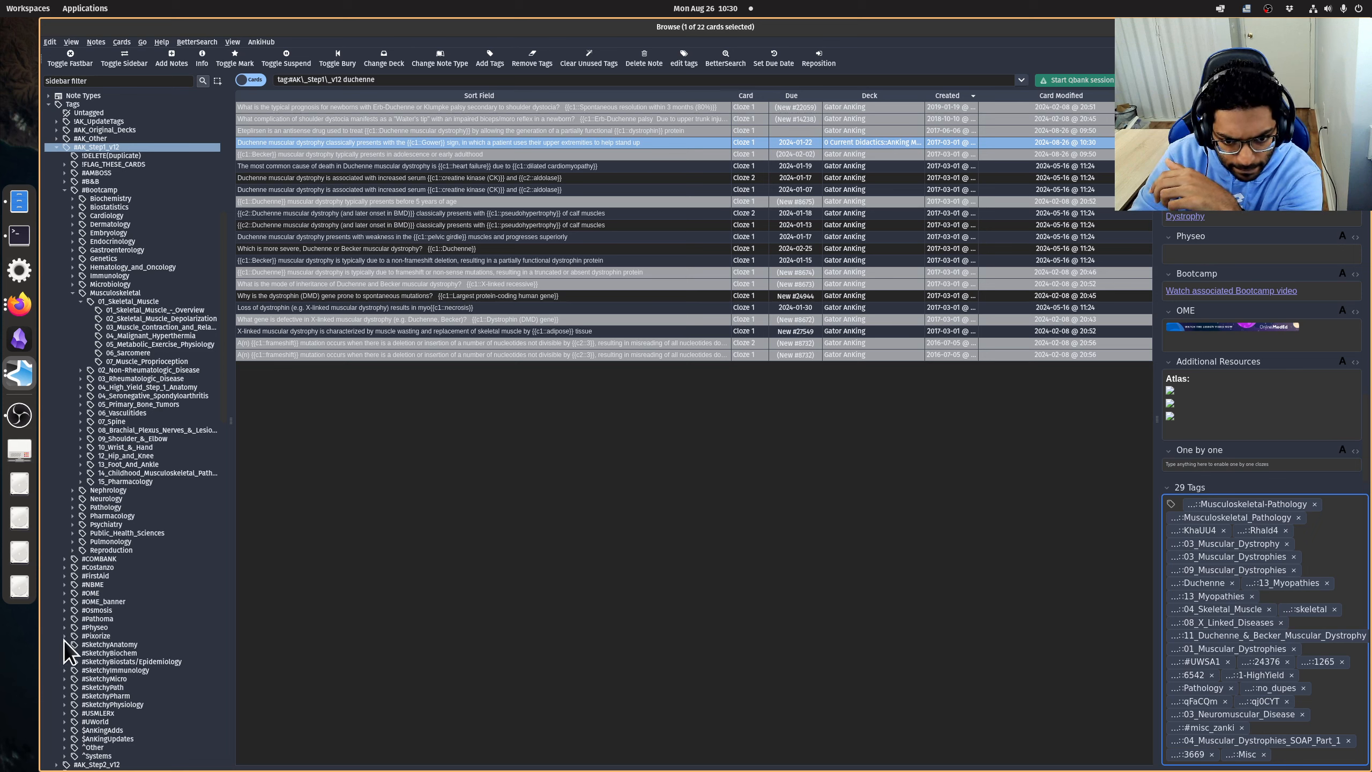
{"action": "left_click", "coordinate": [64, 636]}
{"action": "scroll", "coordinate": [81, 632], "scroll_direction": "down", "scroll_amount": 3}
{"action": "left_click", "coordinate": [71, 567]}
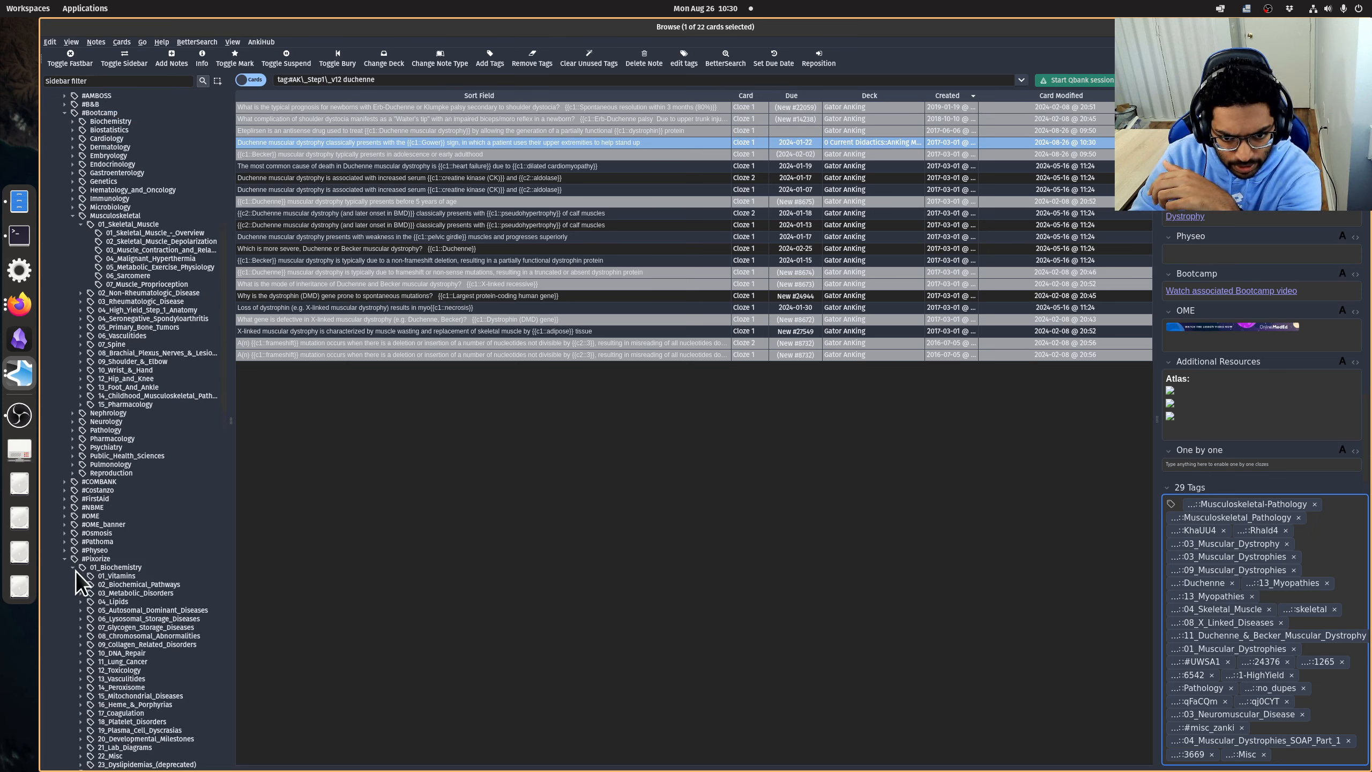
{"action": "scroll", "coordinate": [97, 611], "scroll_direction": "down", "scroll_amount": 6}
{"action": "left_click", "coordinate": [80, 602]}
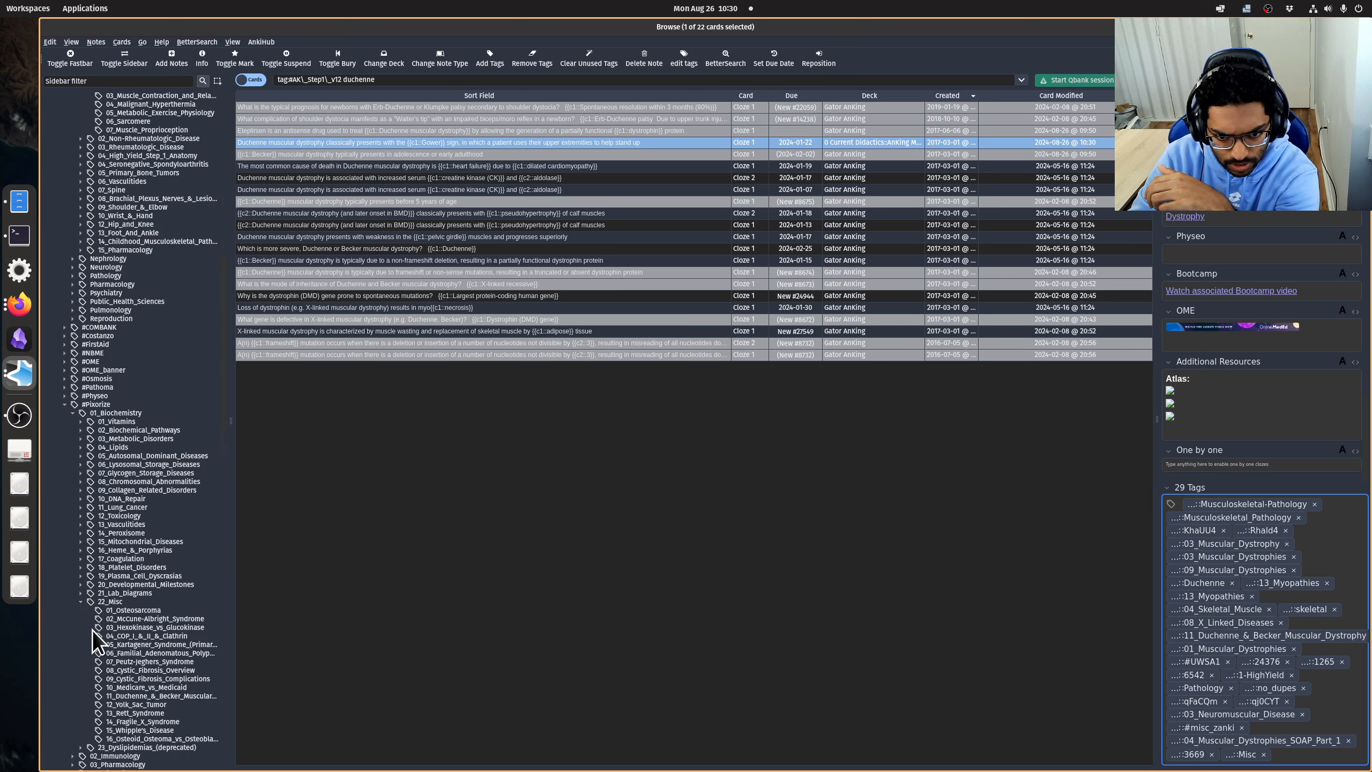
{"action": "scroll", "coordinate": [109, 624], "scroll_direction": "down", "scroll_amount": 3}
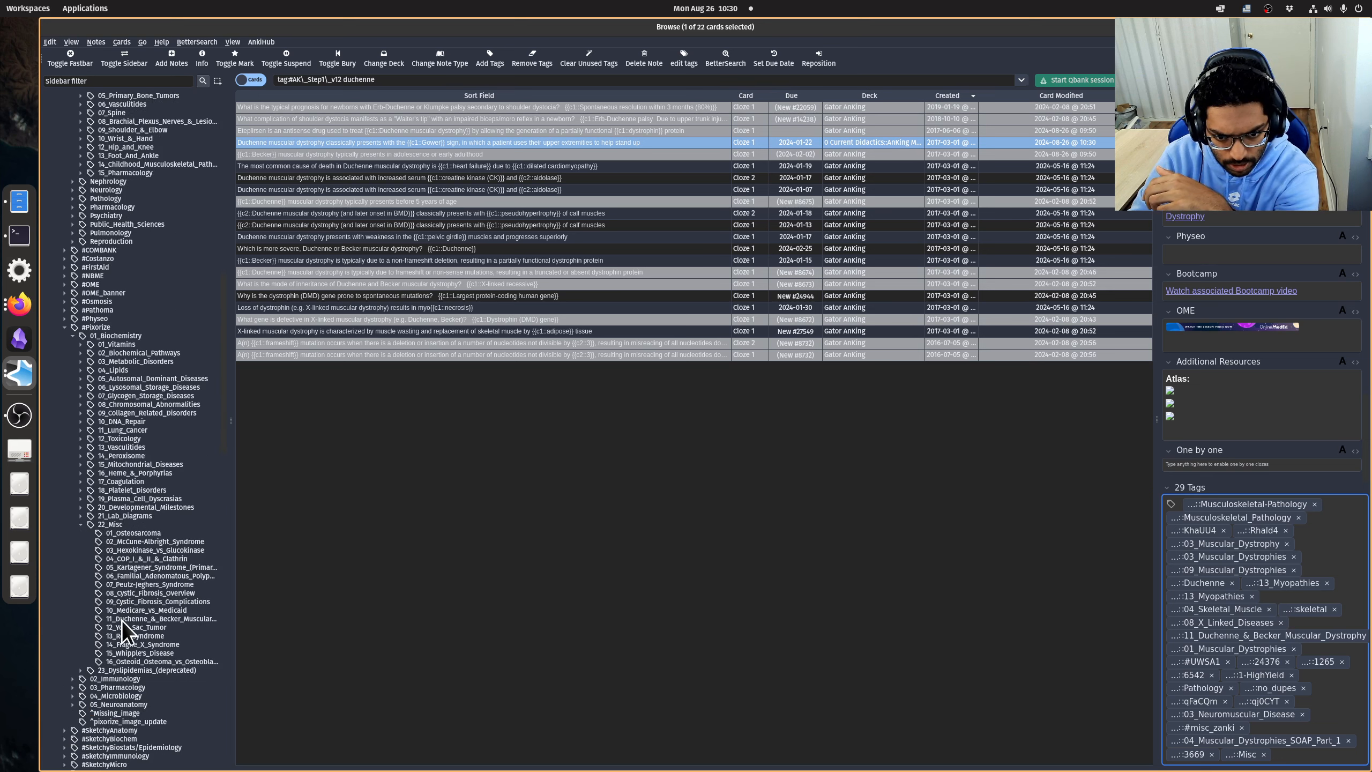
{"action": "left_click", "coordinate": [159, 620]}
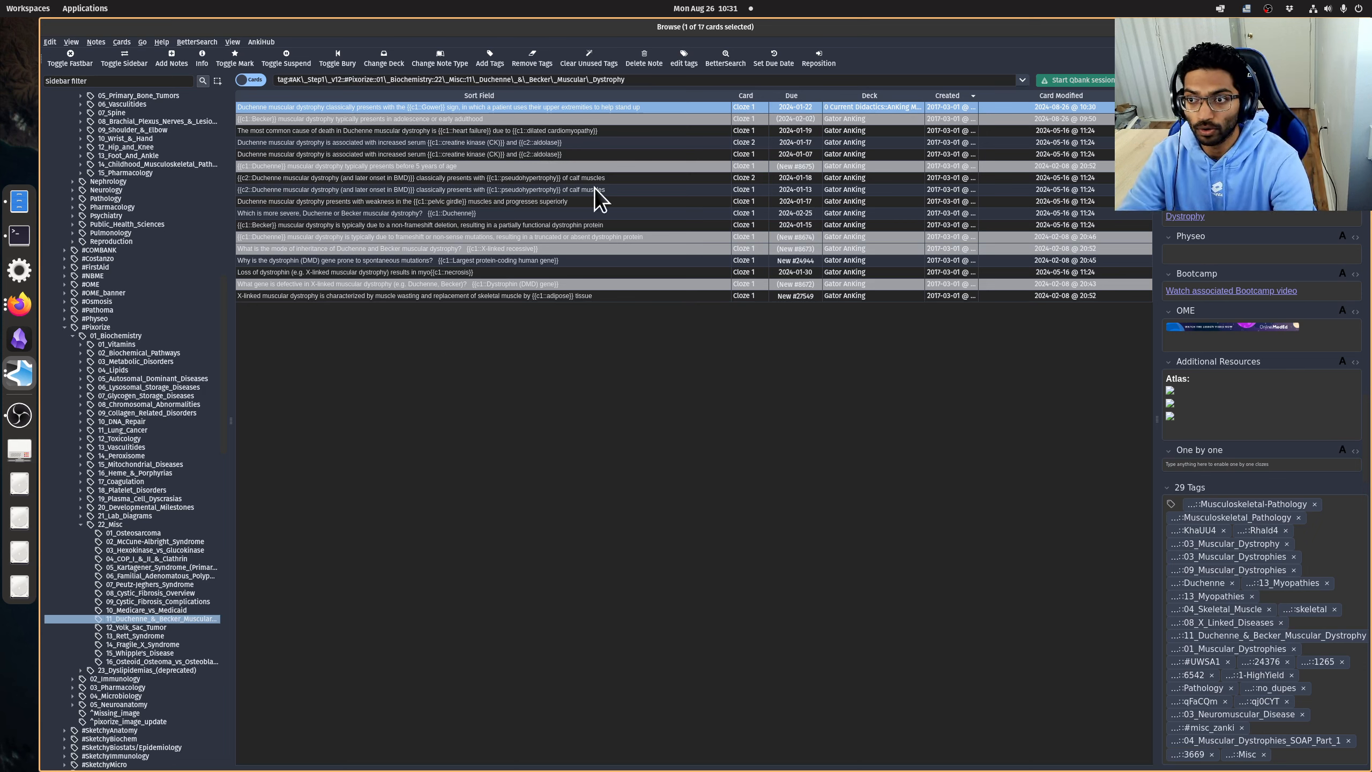
{"action": "left_click", "coordinate": [660, 180]}
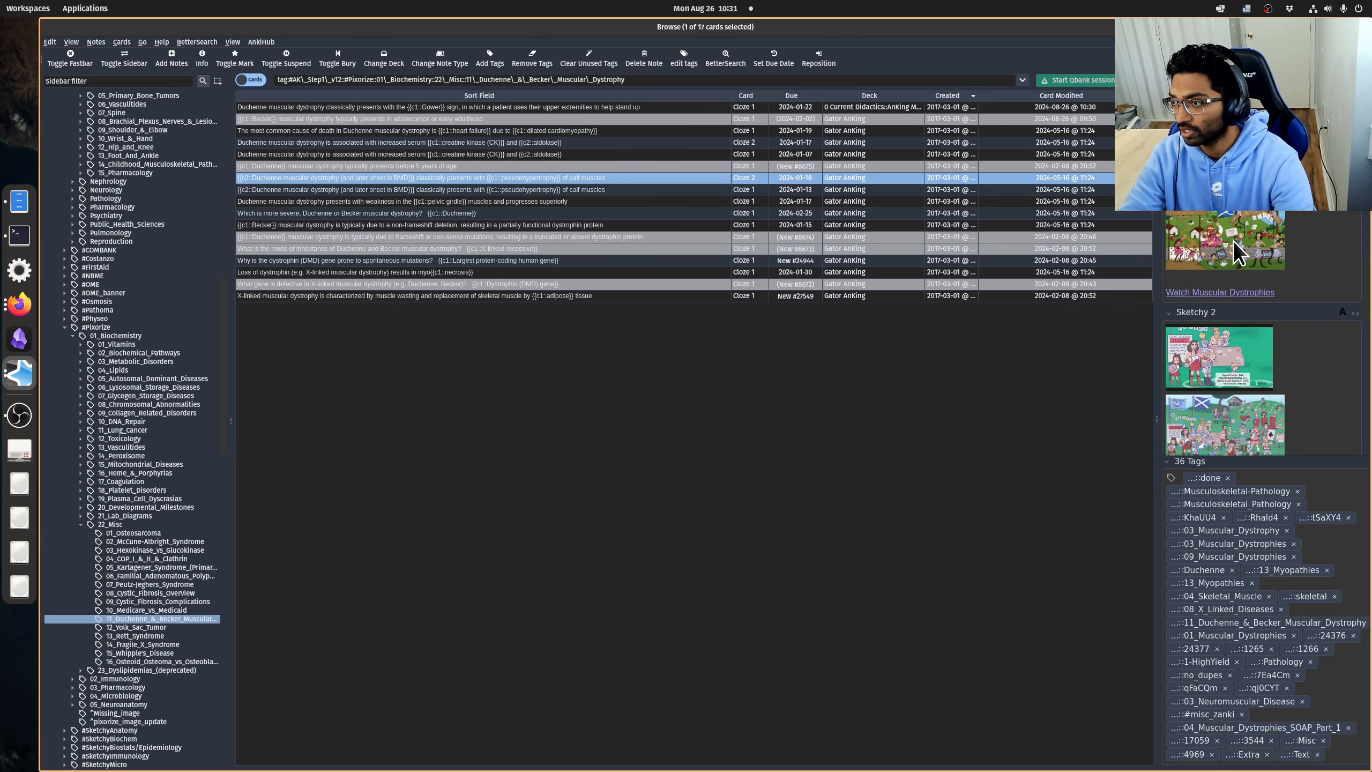
{"action": "scroll", "coordinate": [1237, 255], "scroll_direction": "up", "scroll_amount": 10}
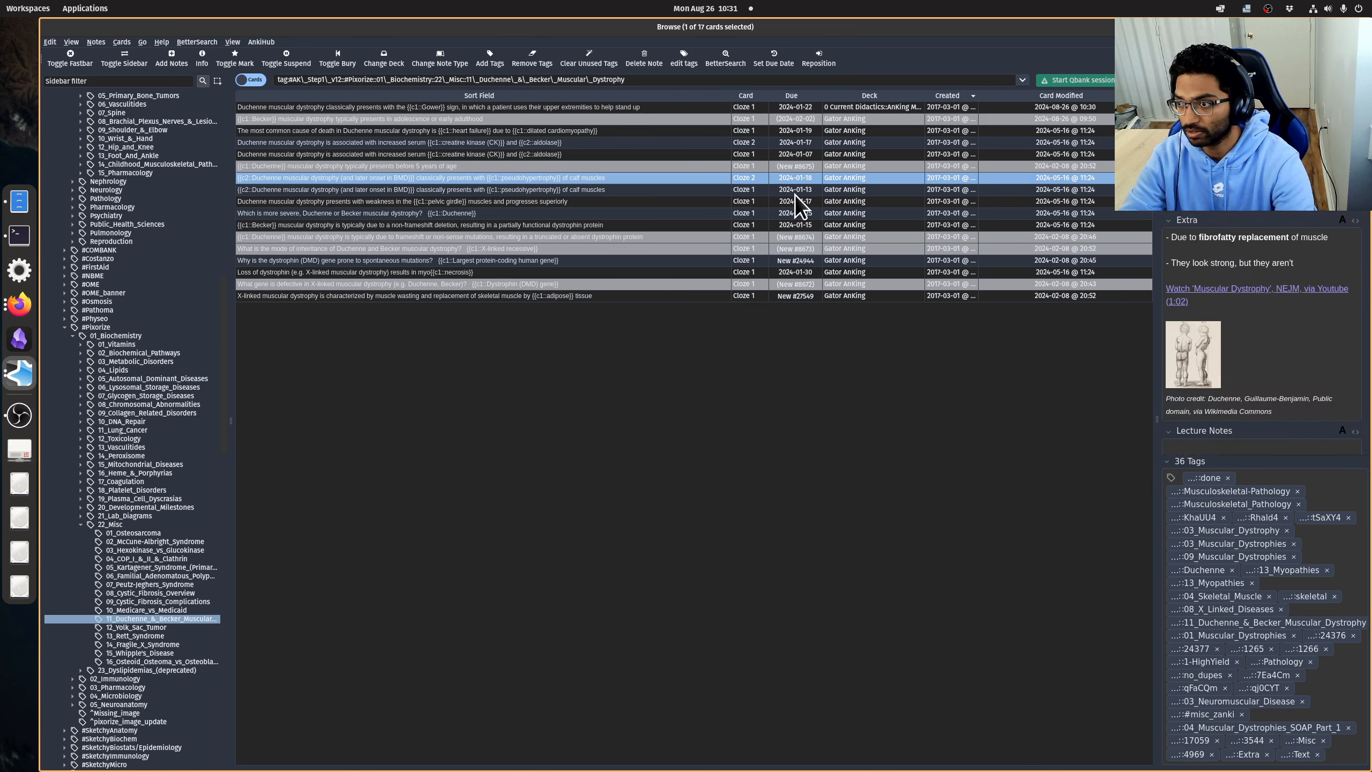
Select the card on loss of dystrophin causing myonecrosis and examine its Extra notes and Sketchy images.
{"action": "left_click", "coordinate": [964, 236]}
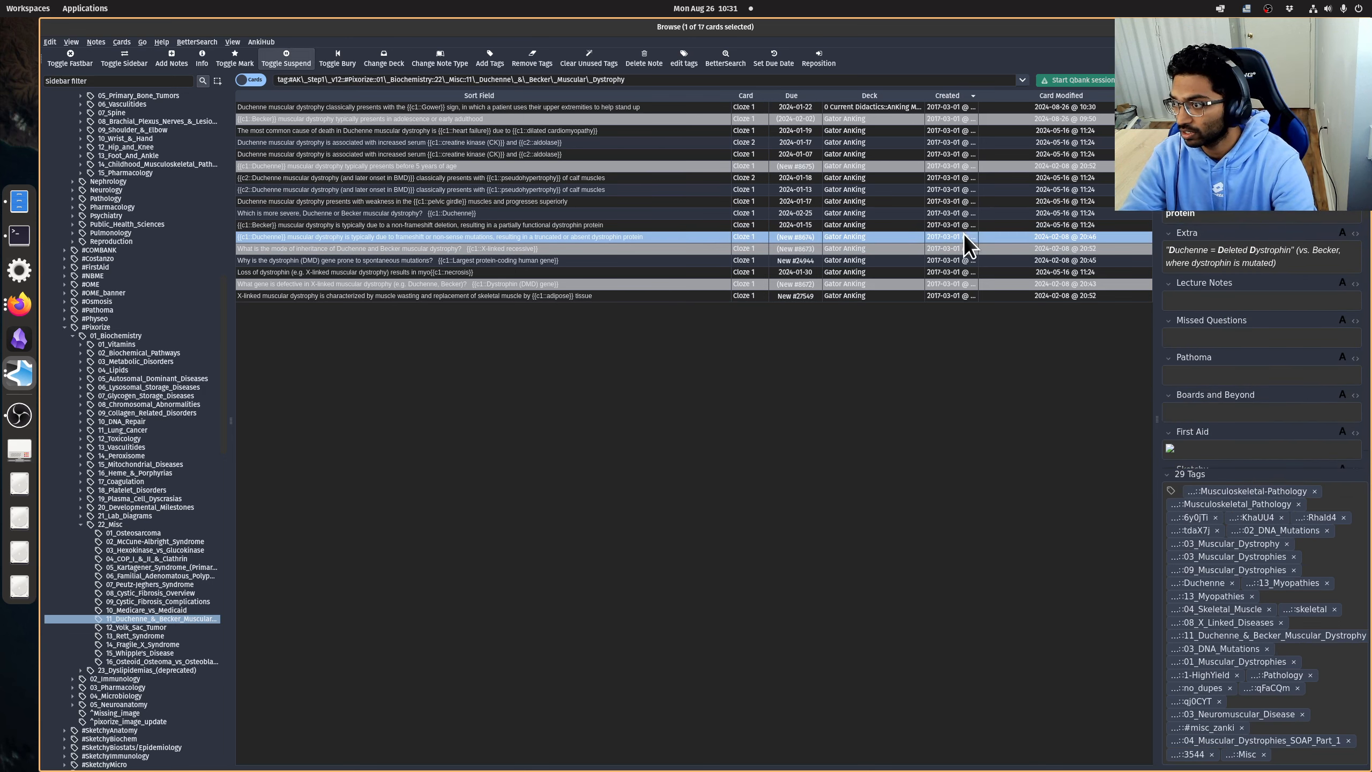
{"action": "left_click", "coordinate": [834, 273]}
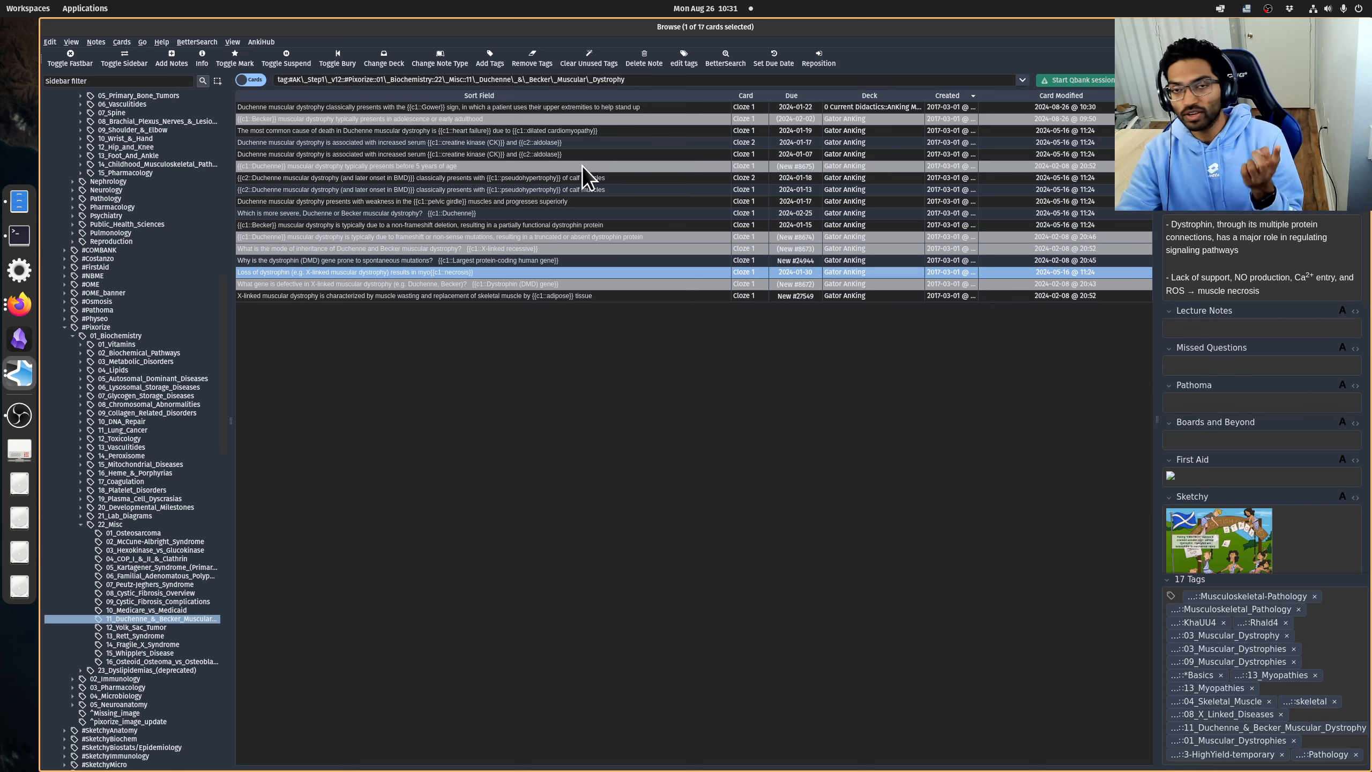
{"action": "left_click", "coordinate": [680, 80]}
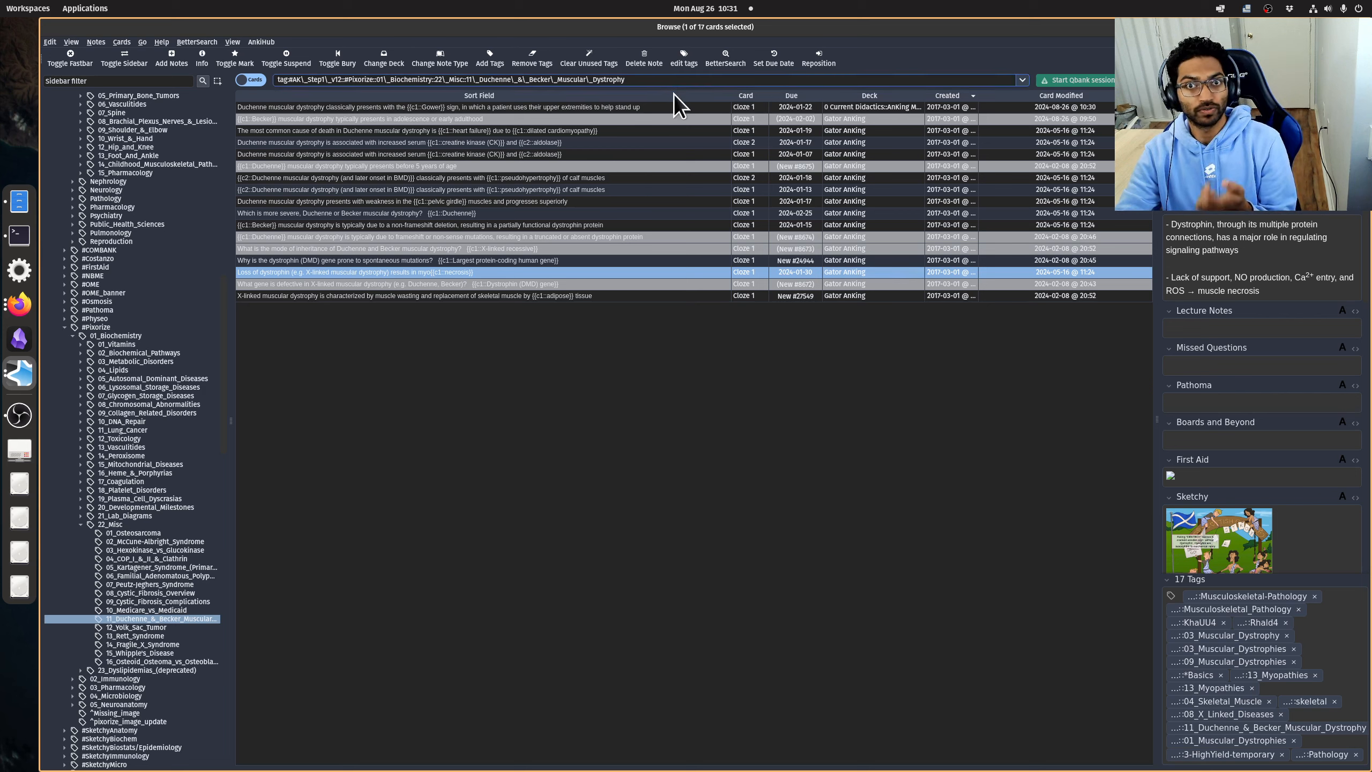
{"action": "left_click", "coordinate": [633, 272]}
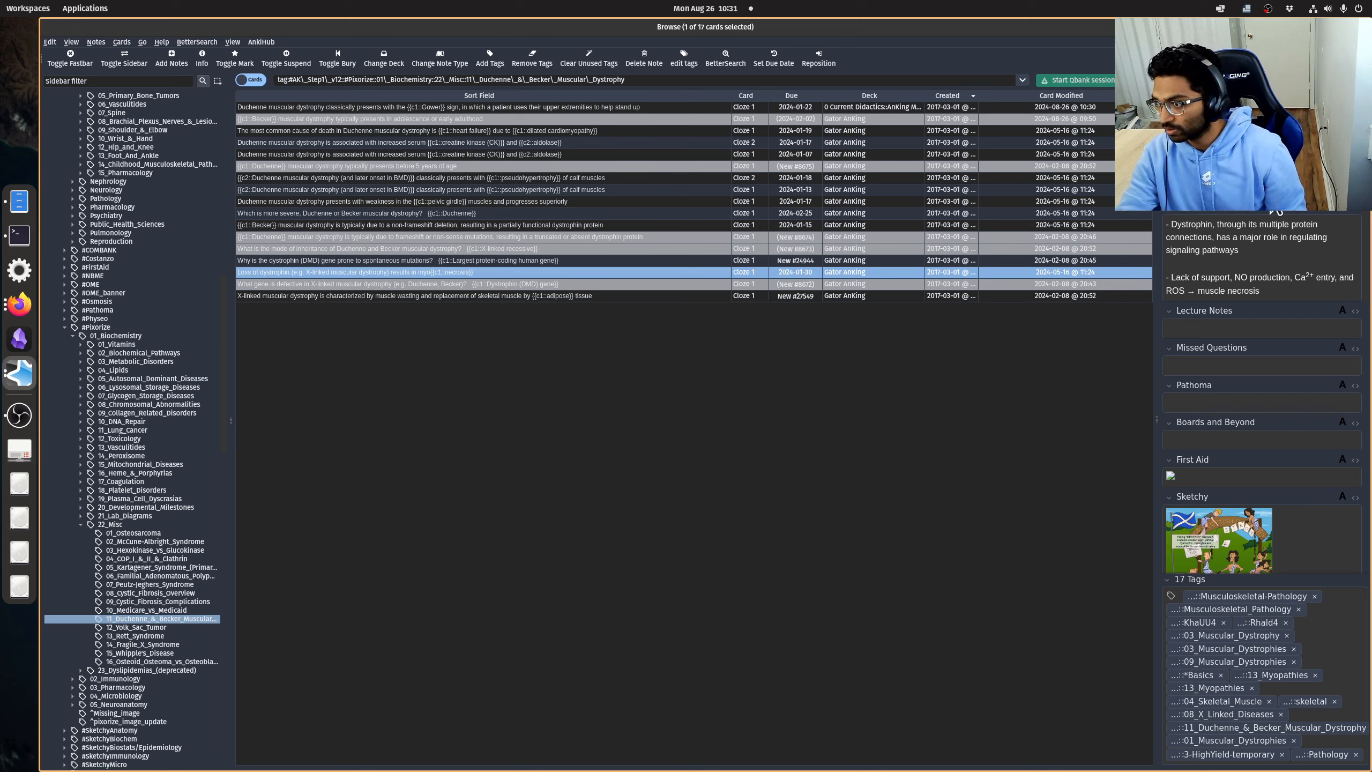
{"action": "scroll", "coordinate": [1255, 435], "scroll_direction": "down", "scroll_amount": 3}
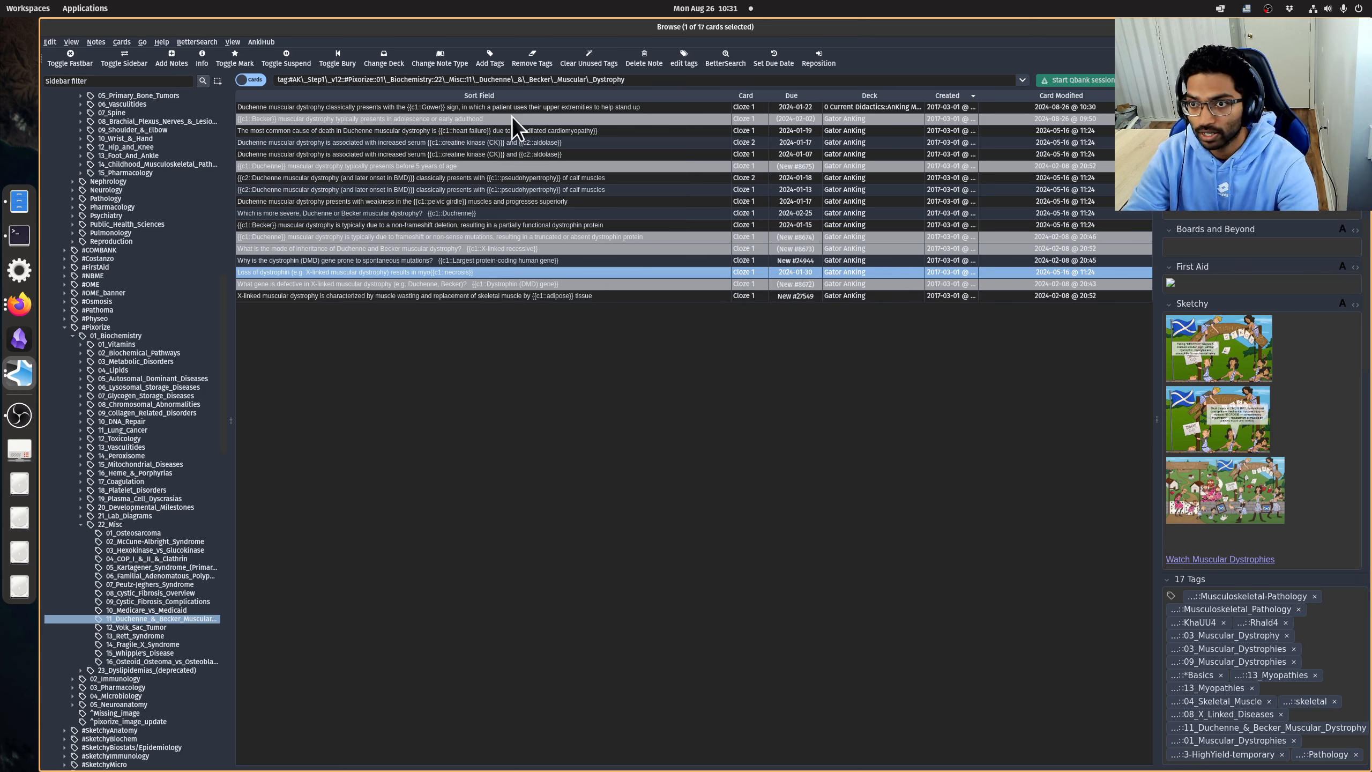
Move the loss-of-dystrophin card to 0 Current Didactics::AnKing MSK::Lectures and close the card browser.
{"action": "left_click", "coordinate": [399, 64]}
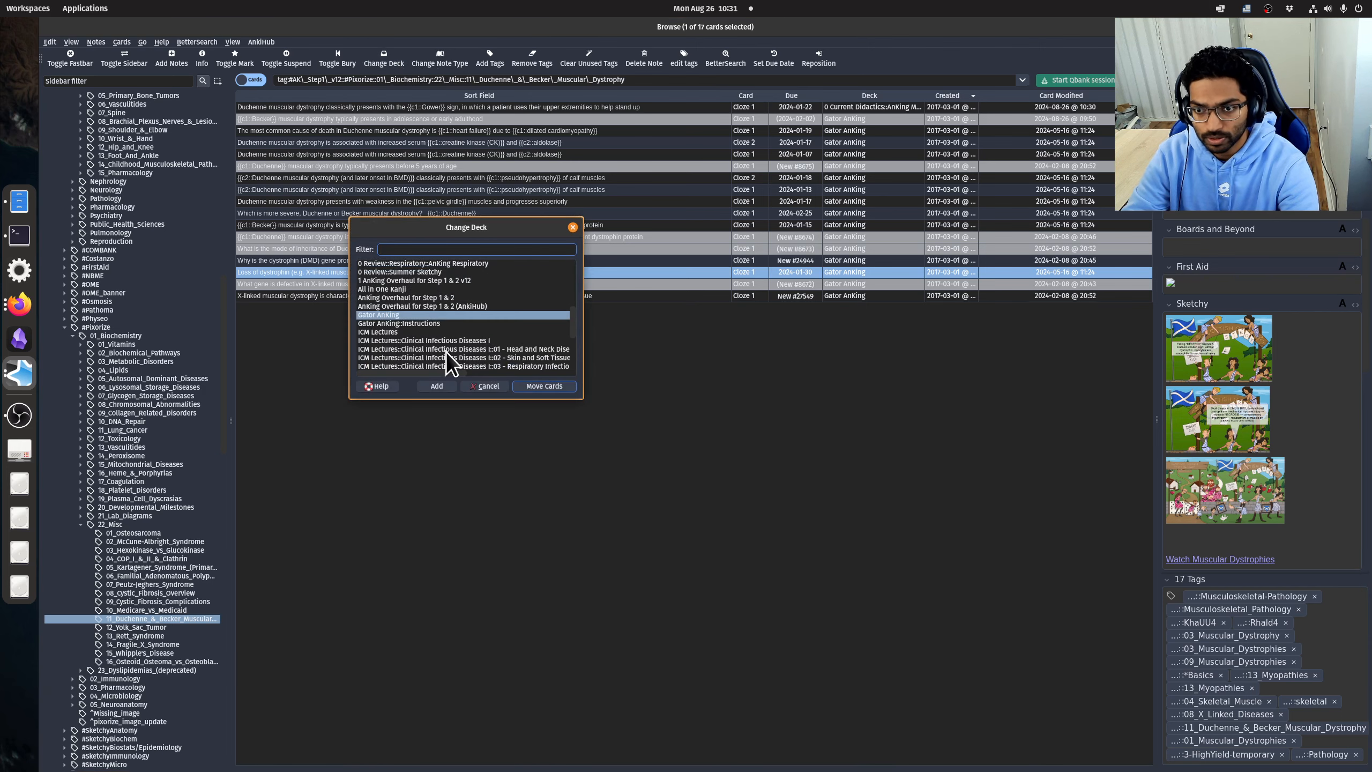
{"action": "scroll", "coordinate": [453, 324], "scroll_direction": "up", "scroll_amount": 5}
{"action": "scroll", "coordinate": [432, 328], "scroll_direction": "down", "scroll_amount": 4}
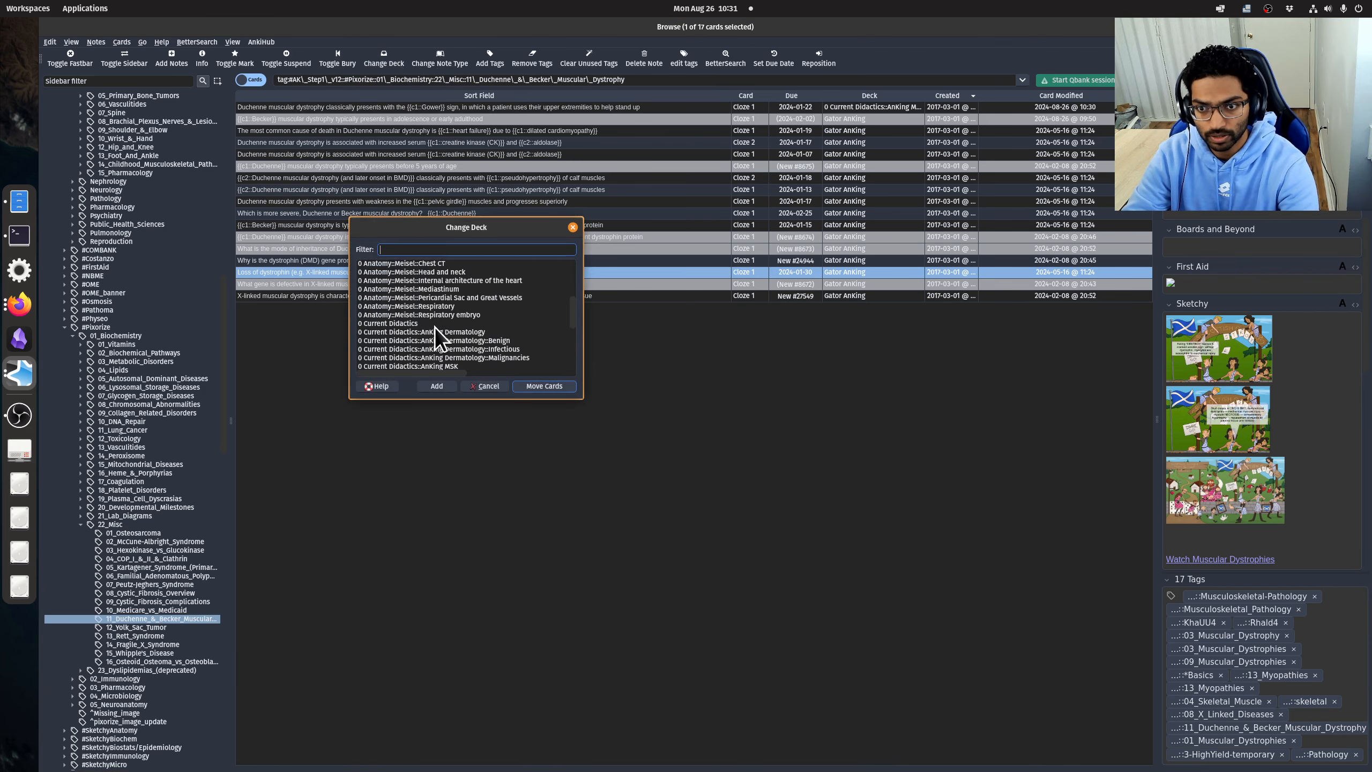
{"action": "left_click", "coordinate": [495, 324]}
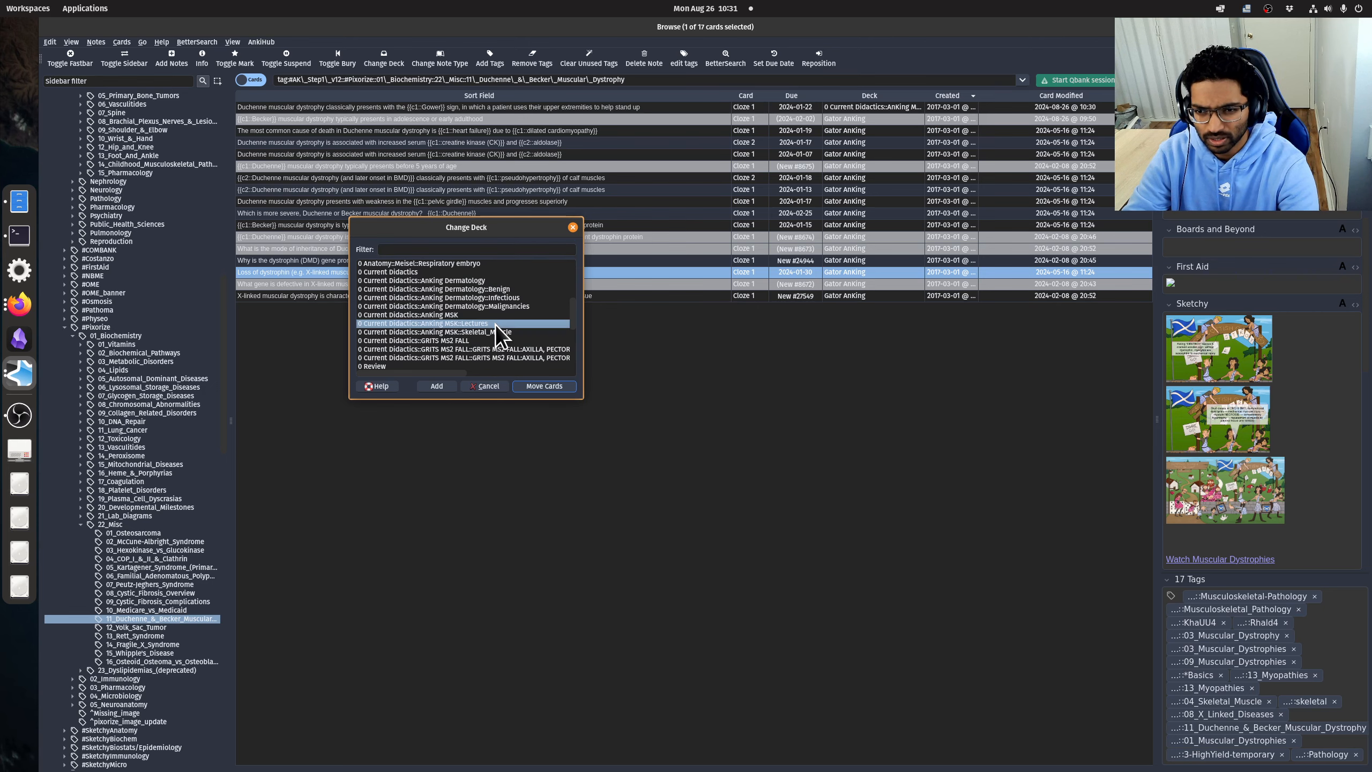
{"action": "left_click", "coordinate": [541, 386]}
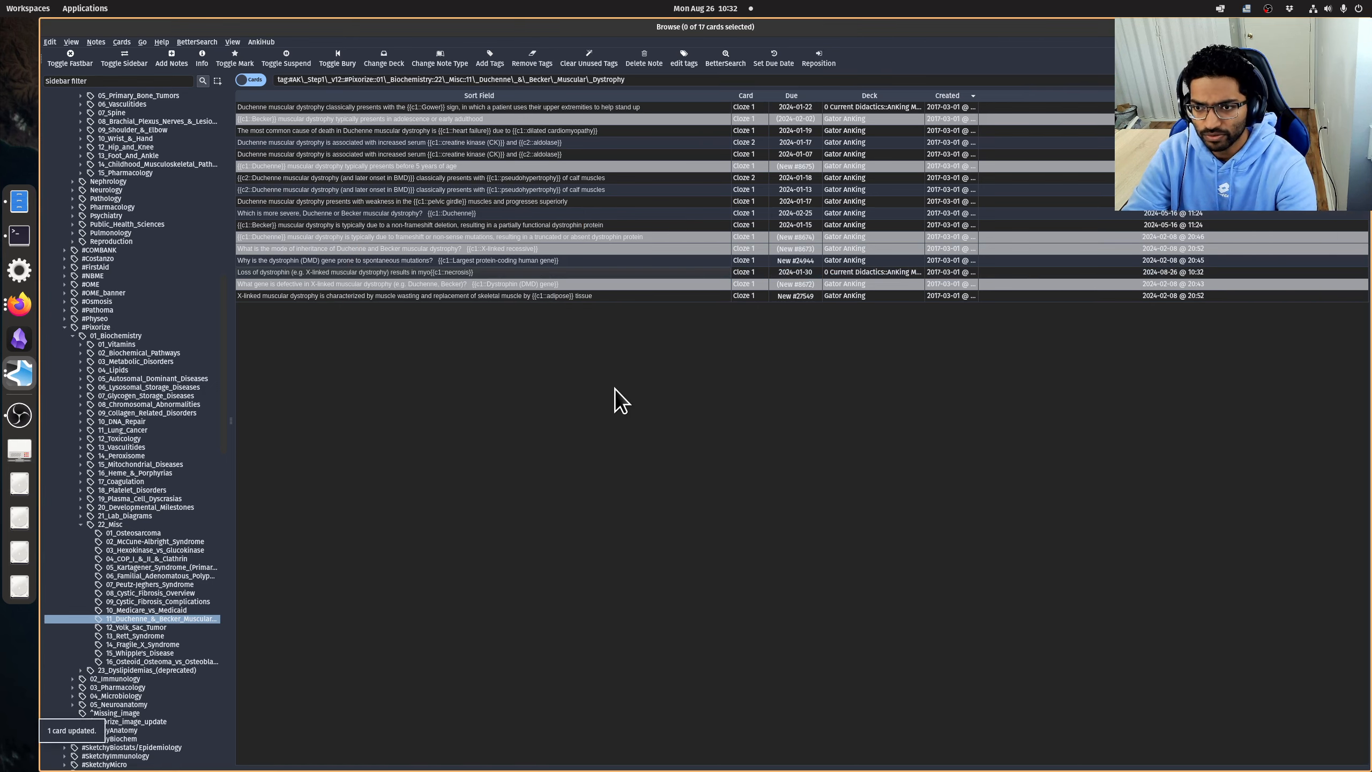
{"action": "key", "text": "Escape"}
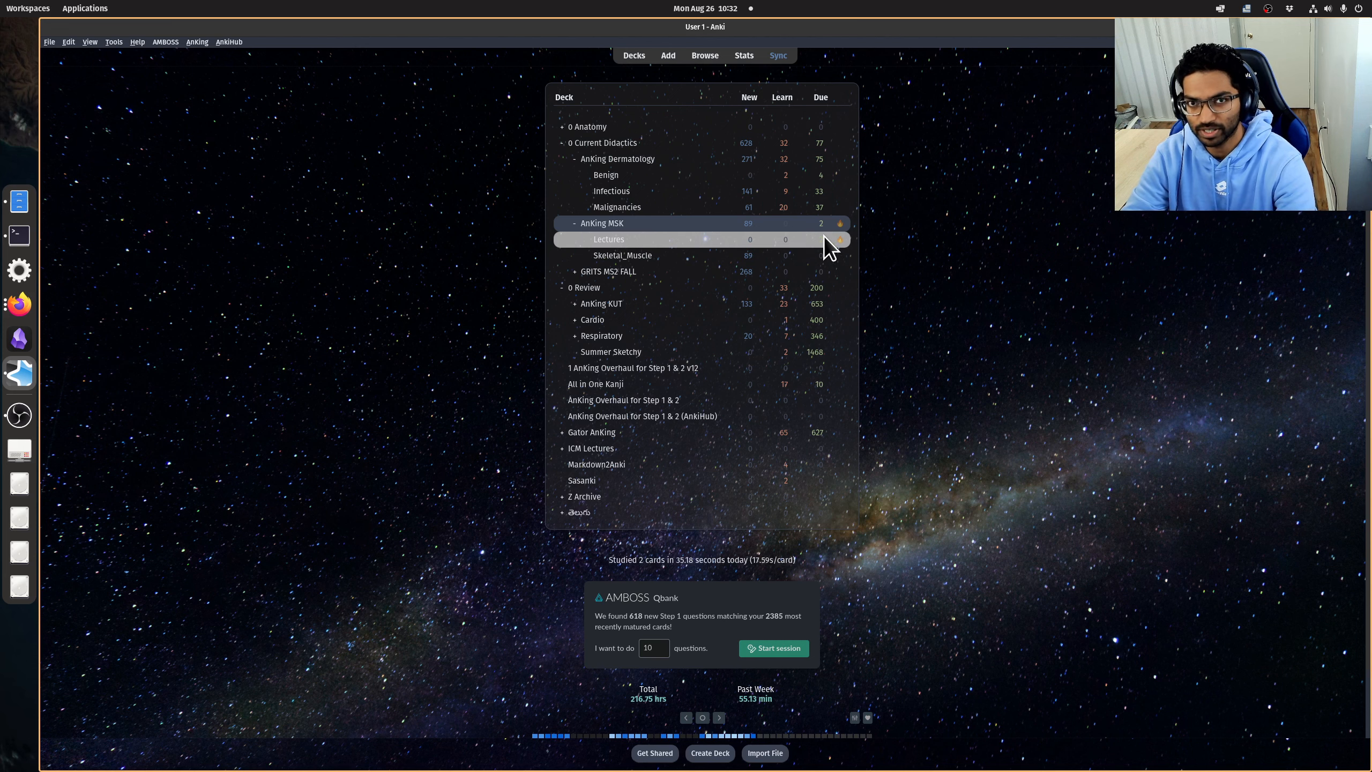
Study the Lectures subdeck of AnKing MSK, revealing the Gower sign and dystrophin cards and rating both Good.
{"action": "left_click", "coordinate": [616, 242]}
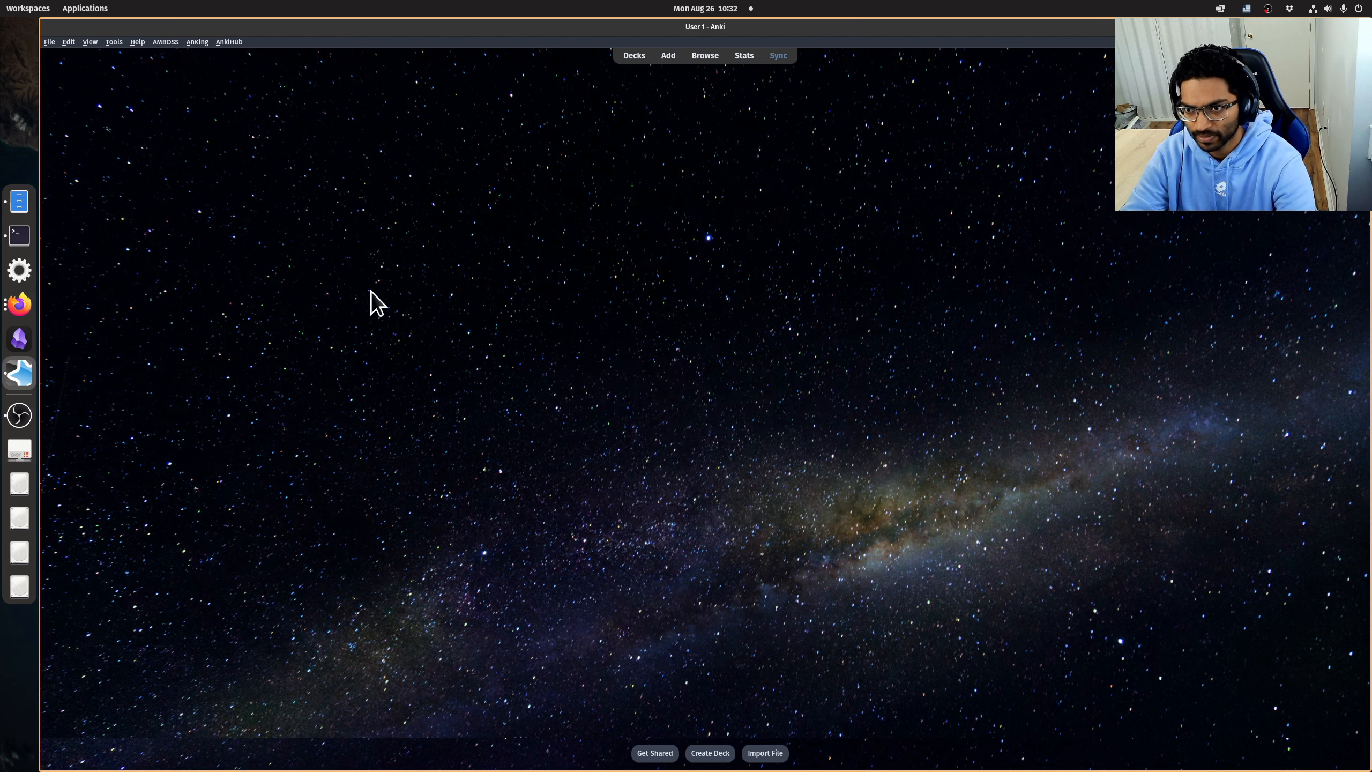
{"action": "key", "text": "s"}
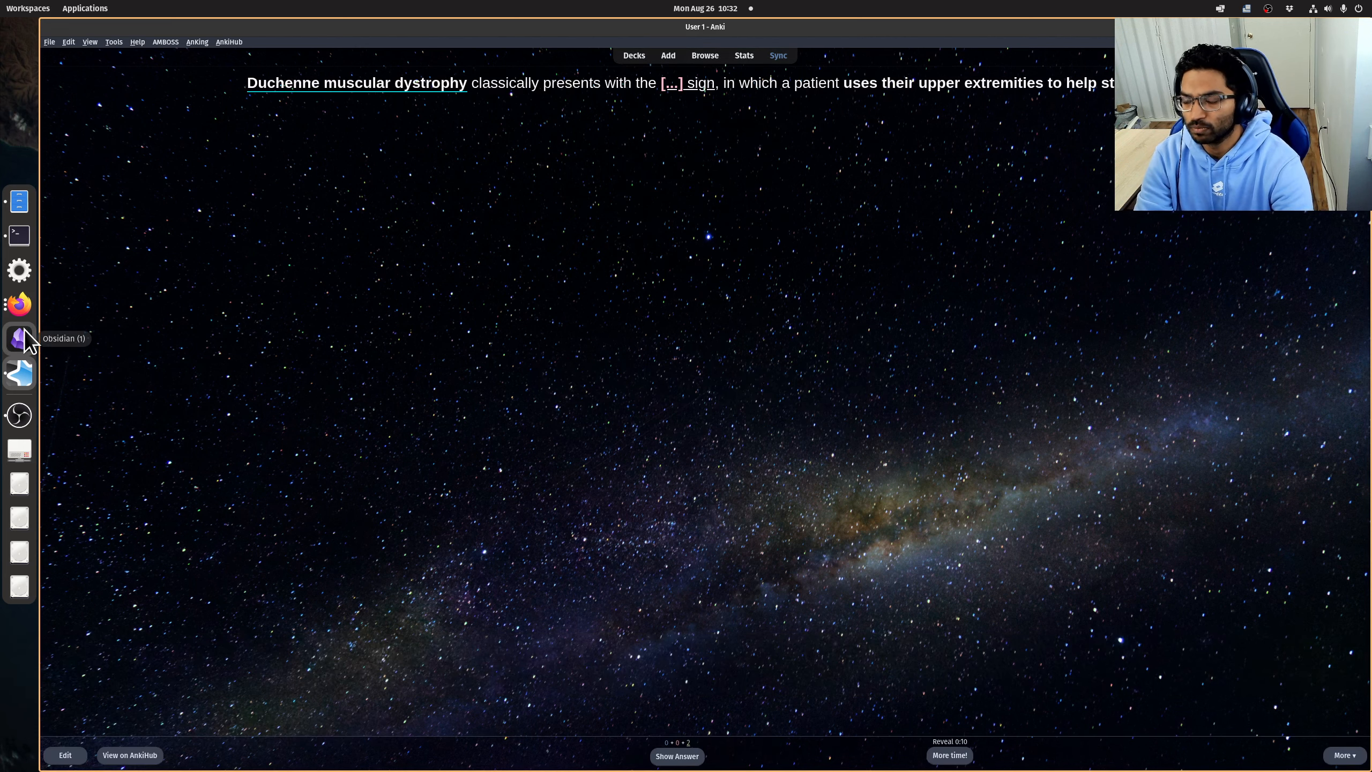
{"action": "key", "text": "space"}
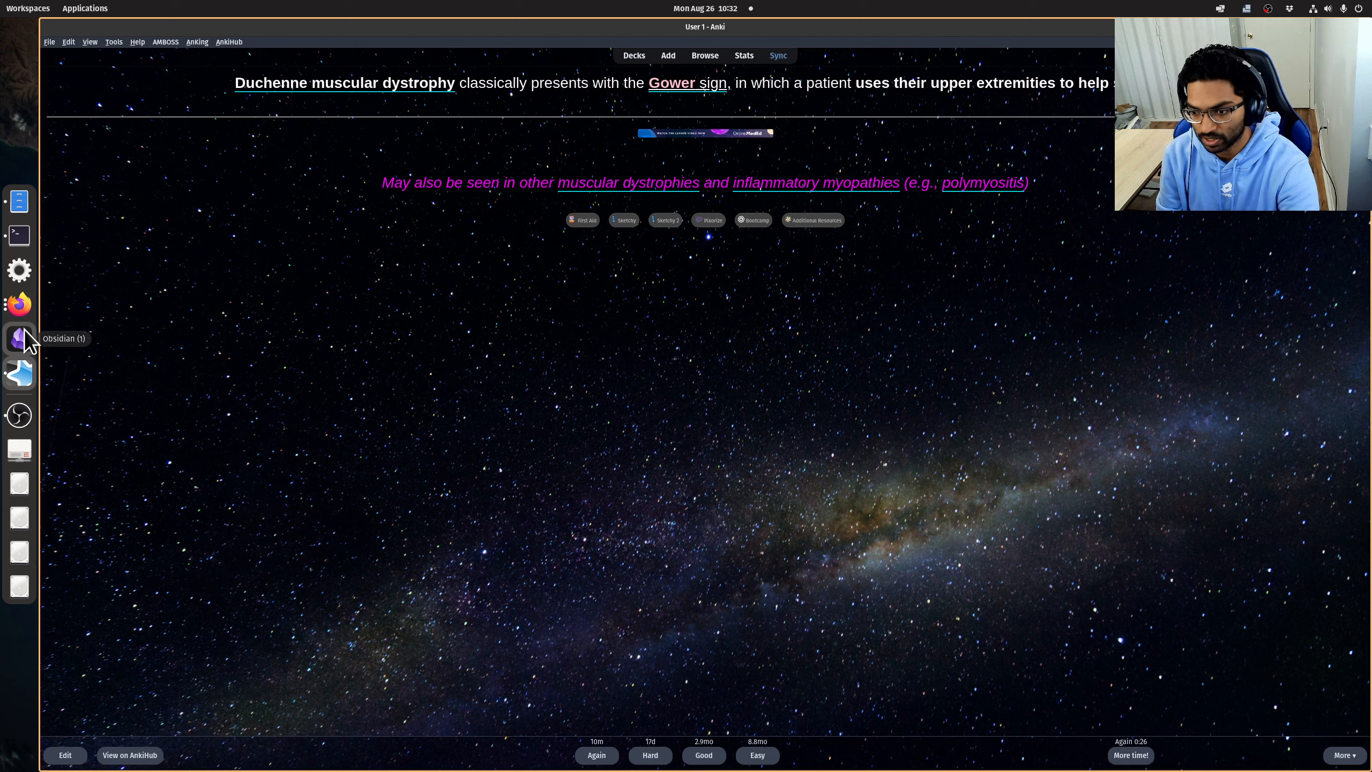
{"action": "key", "text": "3"}
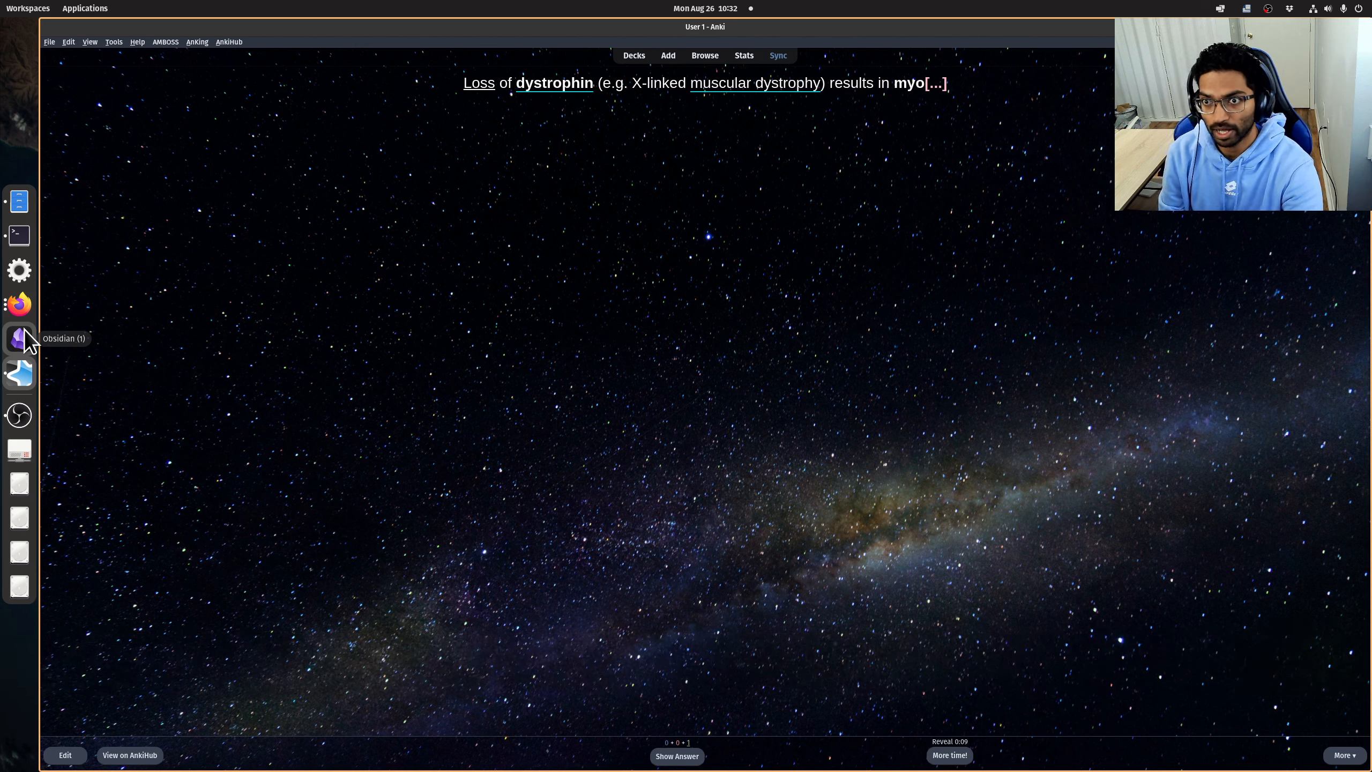
{"action": "key", "text": "space"}
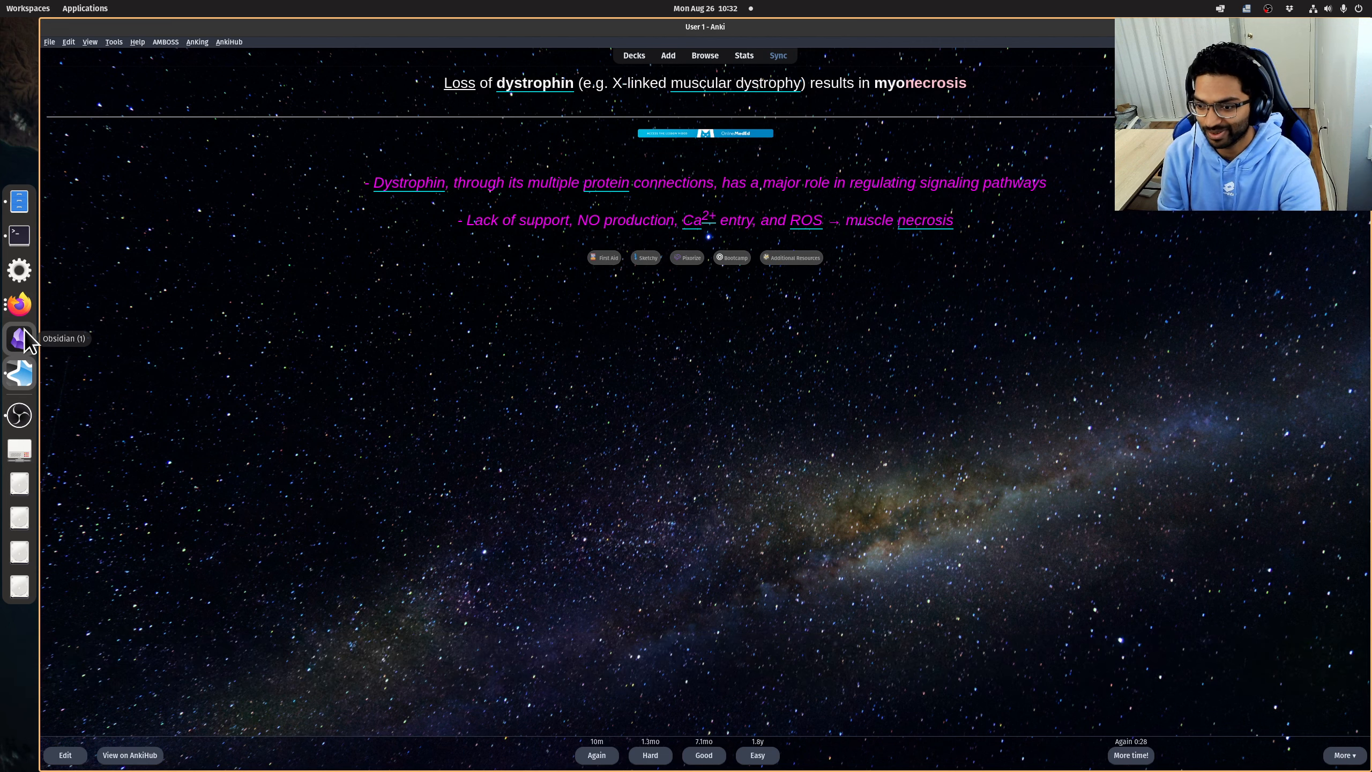
{"action": "key", "text": "3"}
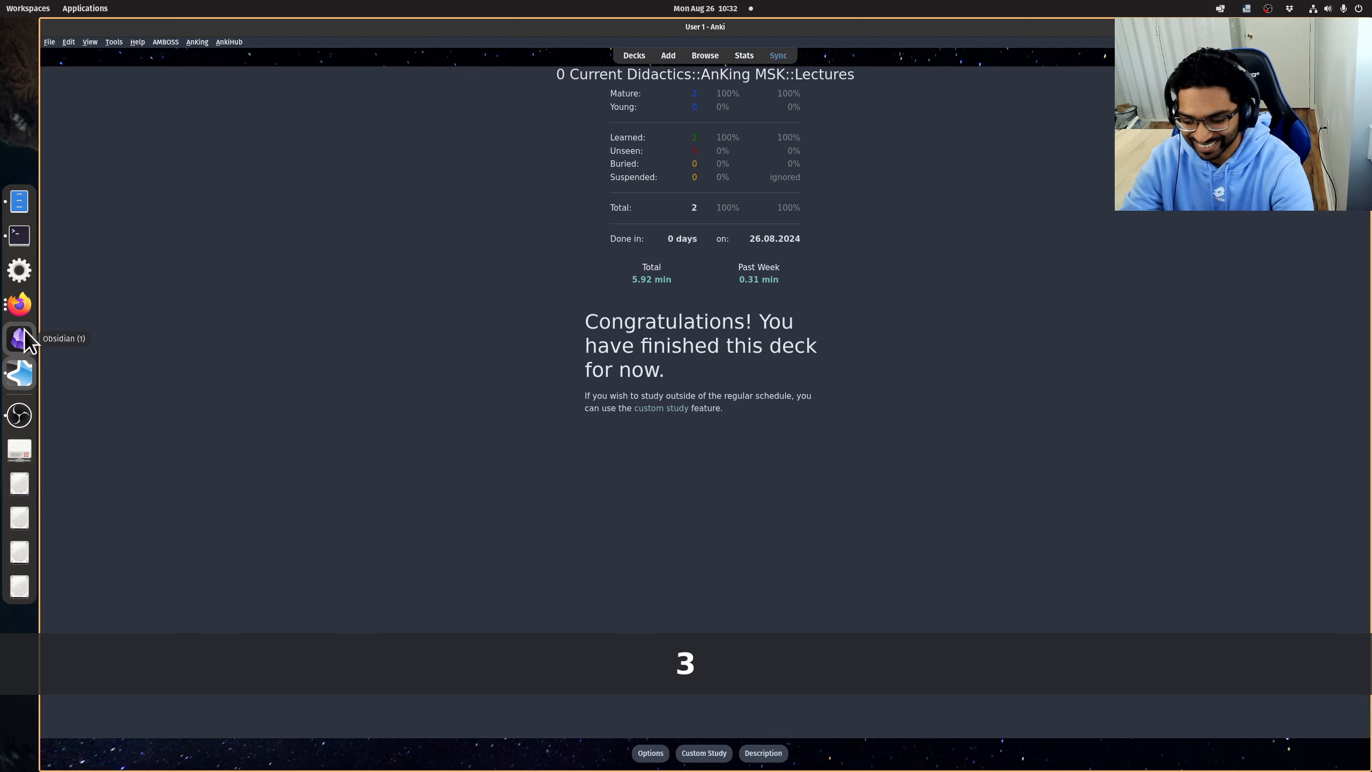
Return to the deck list, sync the collection, and switch to the terminal to check the anki_video.md outline.
{"action": "key", "text": "d"}
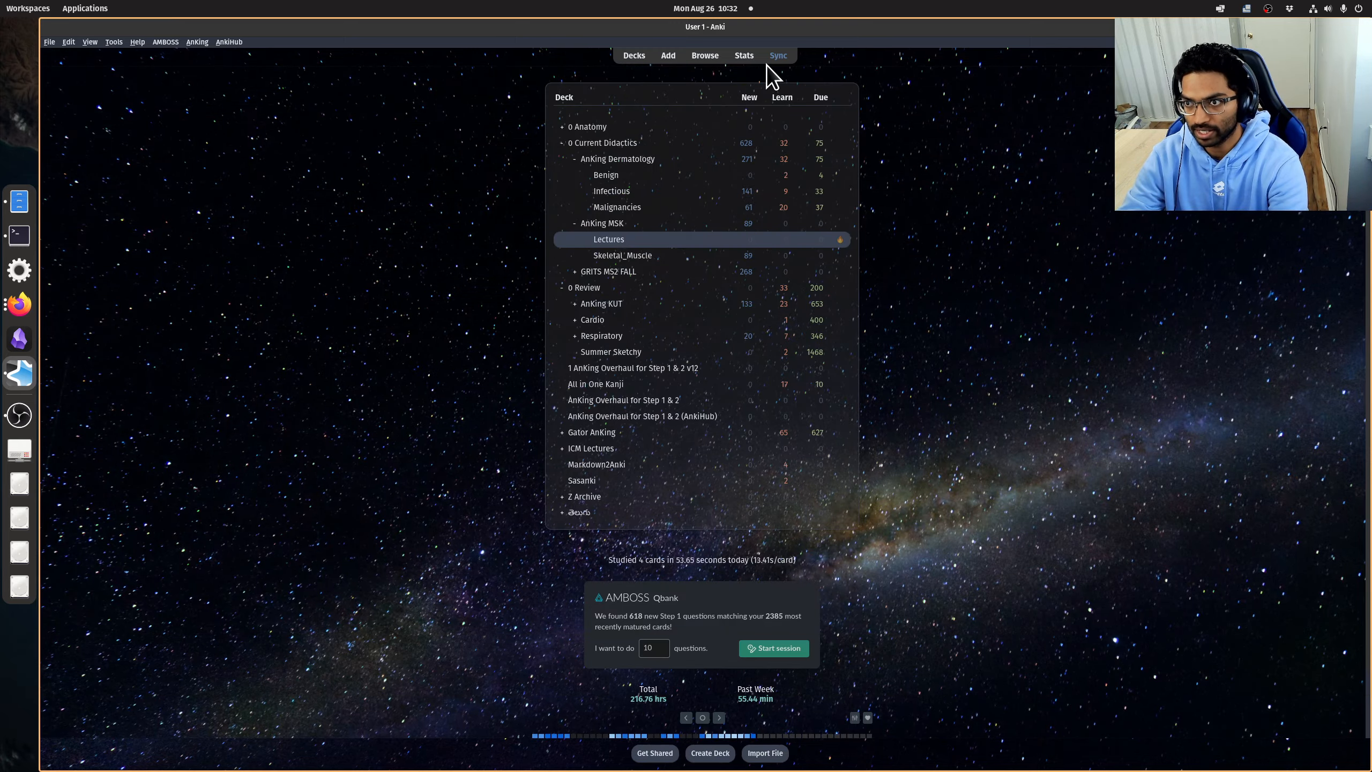
{"action": "key", "text": "y"}
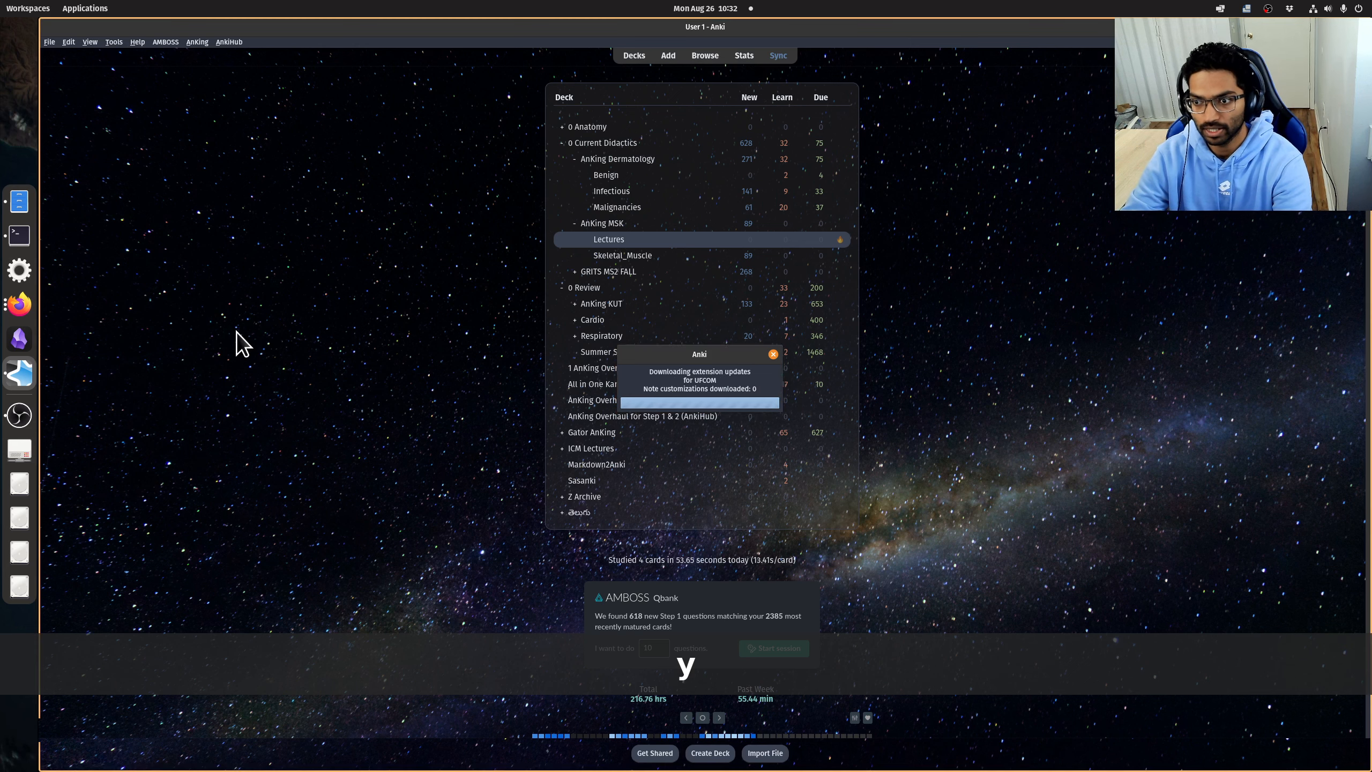
{"action": "left_click", "coordinate": [19, 235]}
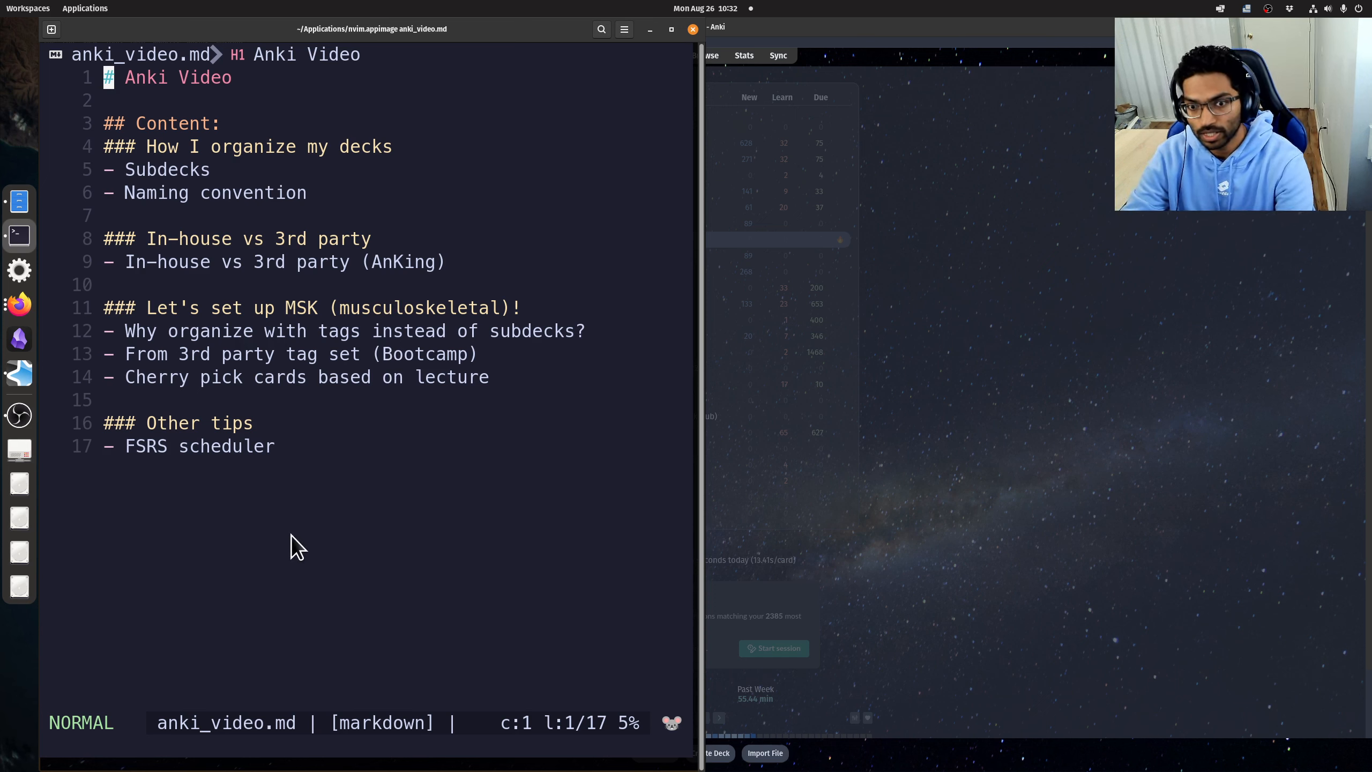
Switch back to Anki, examine the FSRS settings in the Lectures subdeck's options, and return to the anki_video.md outline in the terminal.
{"action": "left_click", "coordinate": [969, 373]}
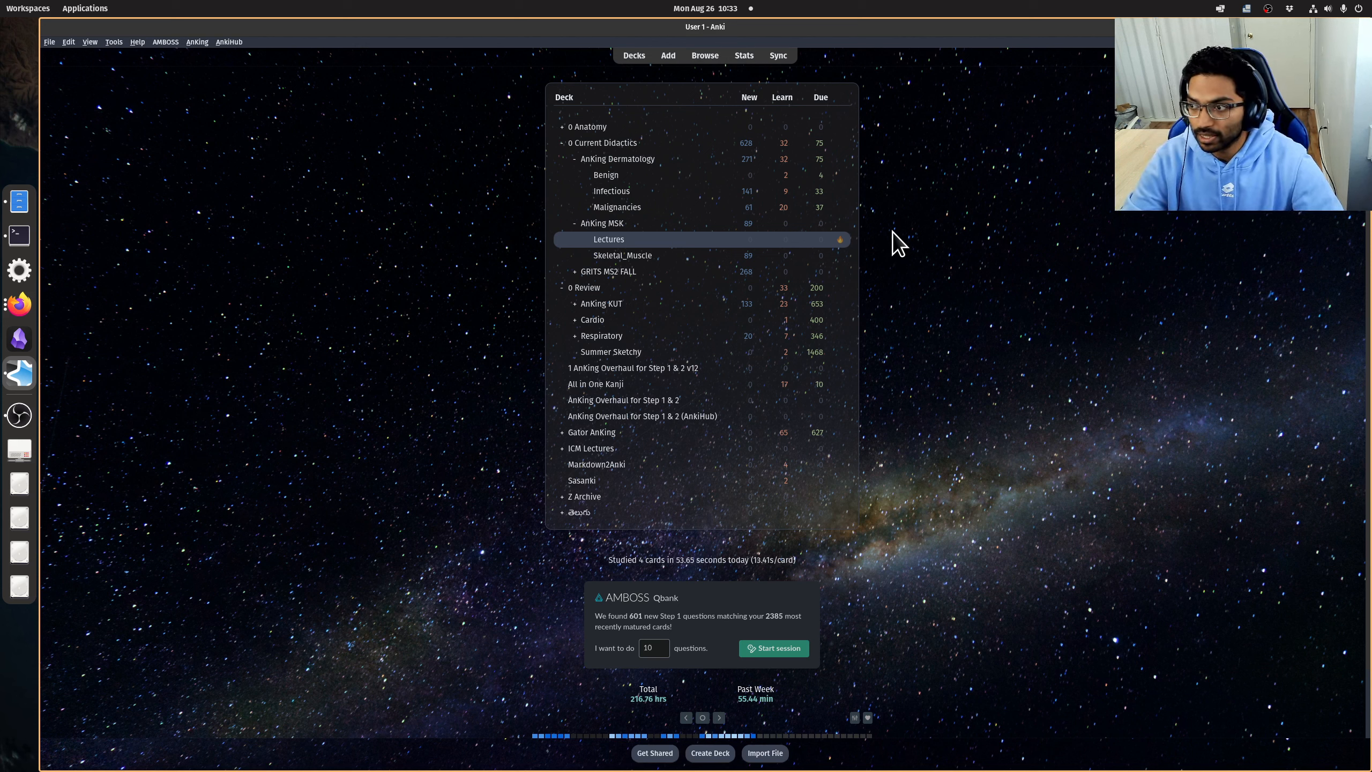
{"action": "left_click", "coordinate": [836, 240]}
{"action": "left_click", "coordinate": [860, 261]}
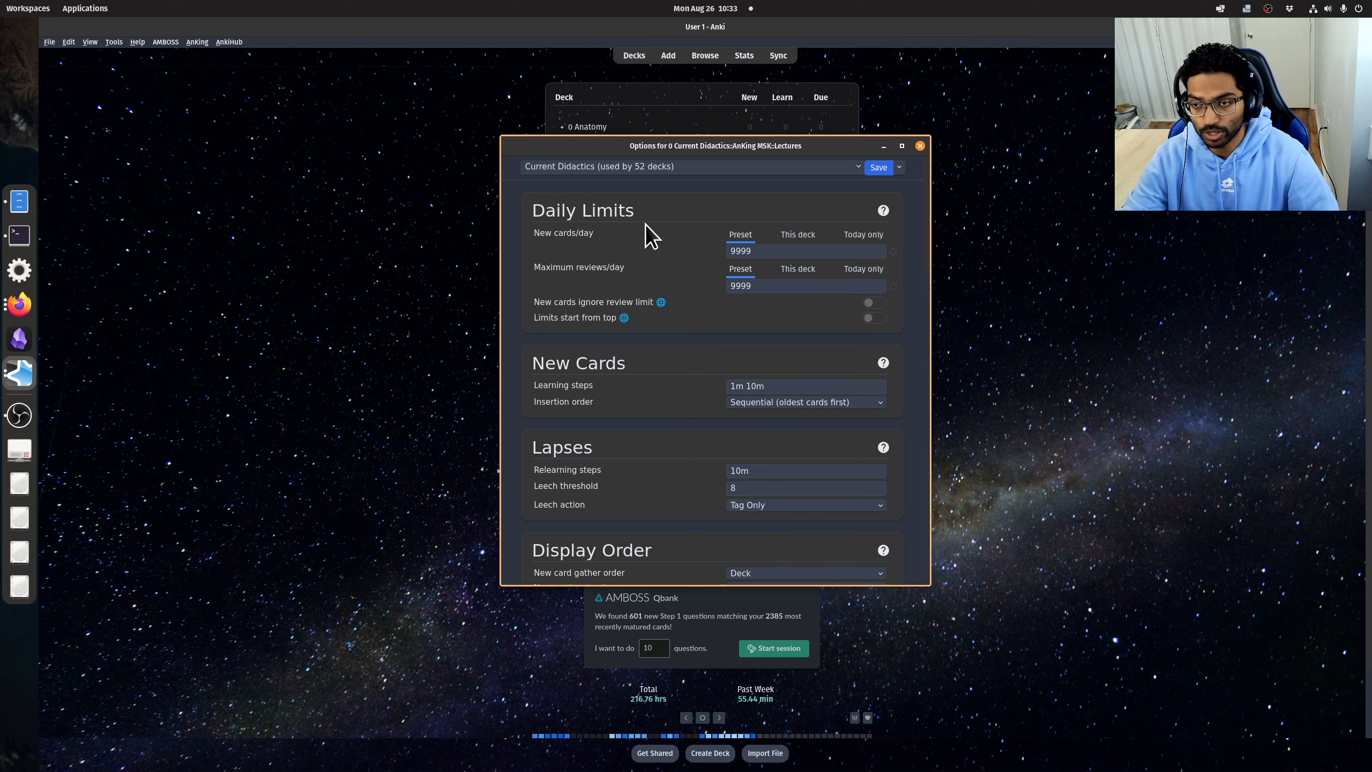
{"action": "left_click", "coordinate": [919, 145]}
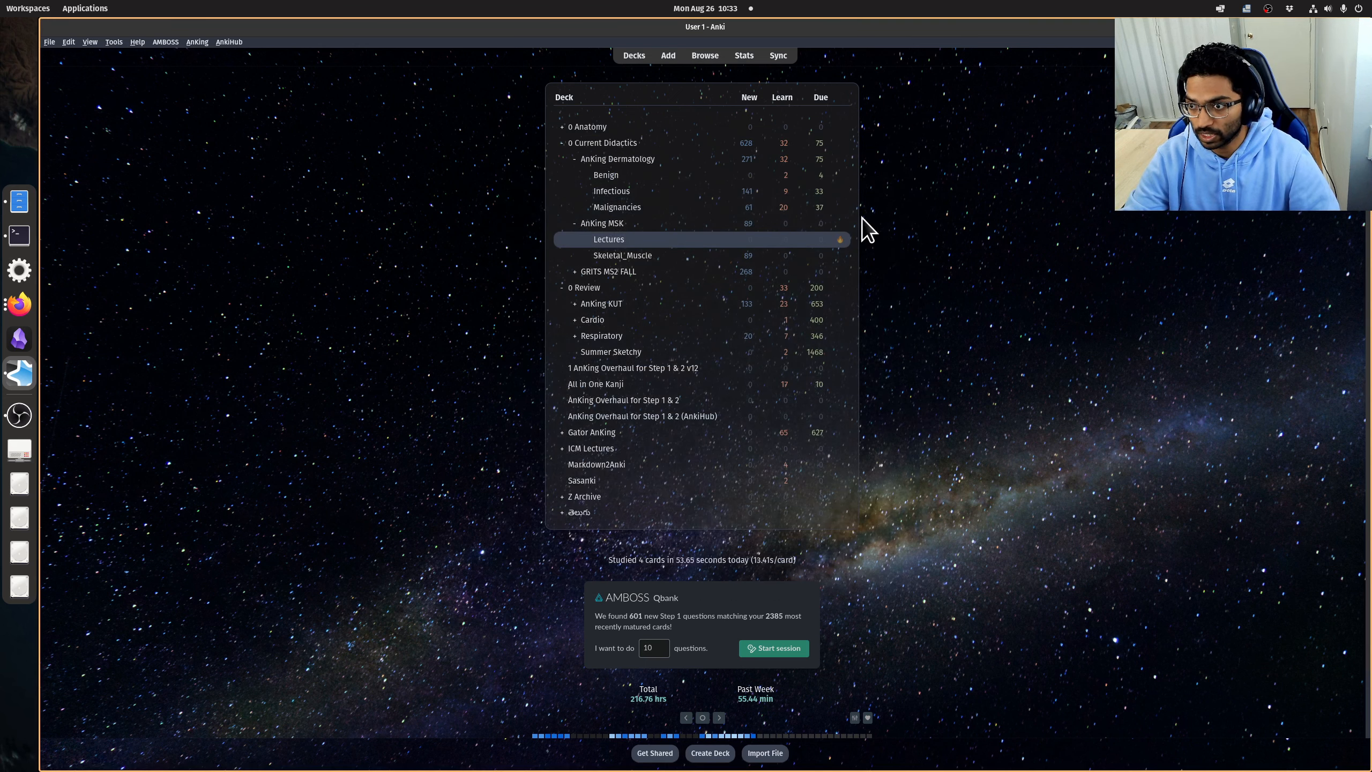
{"action": "left_click", "coordinate": [843, 241]}
{"action": "left_click", "coordinate": [886, 258]}
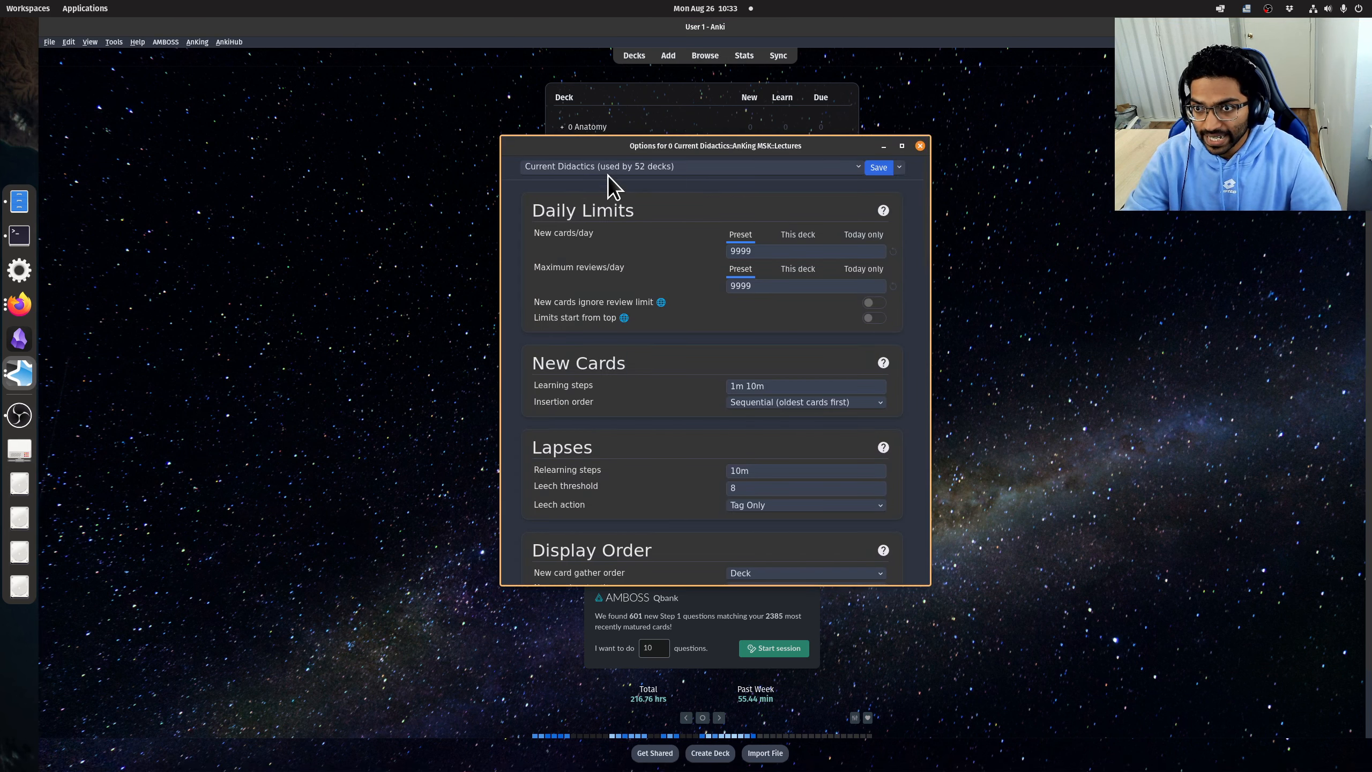
{"action": "scroll", "coordinate": [627, 270], "scroll_direction": "down", "scroll_amount": 15}
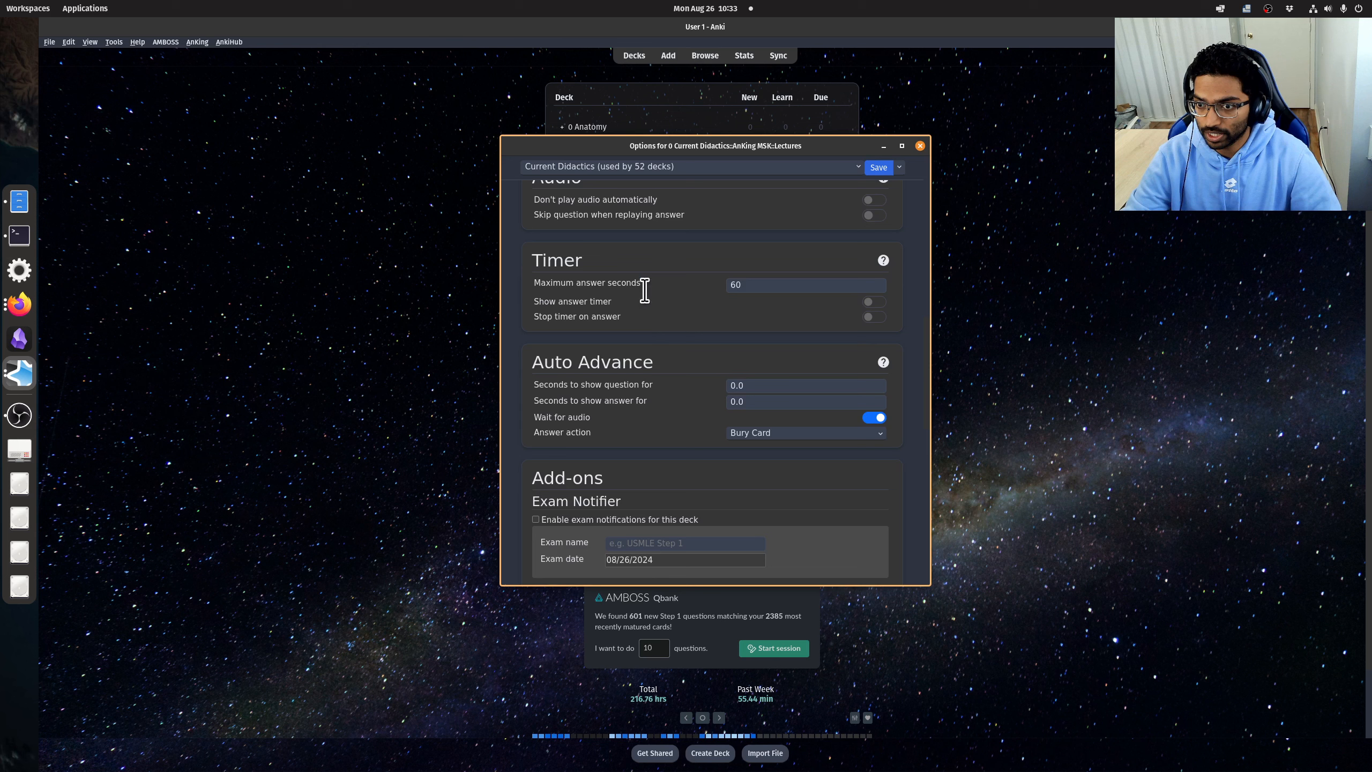
{"action": "scroll", "coordinate": [645, 290], "scroll_direction": "down", "scroll_amount": 10}
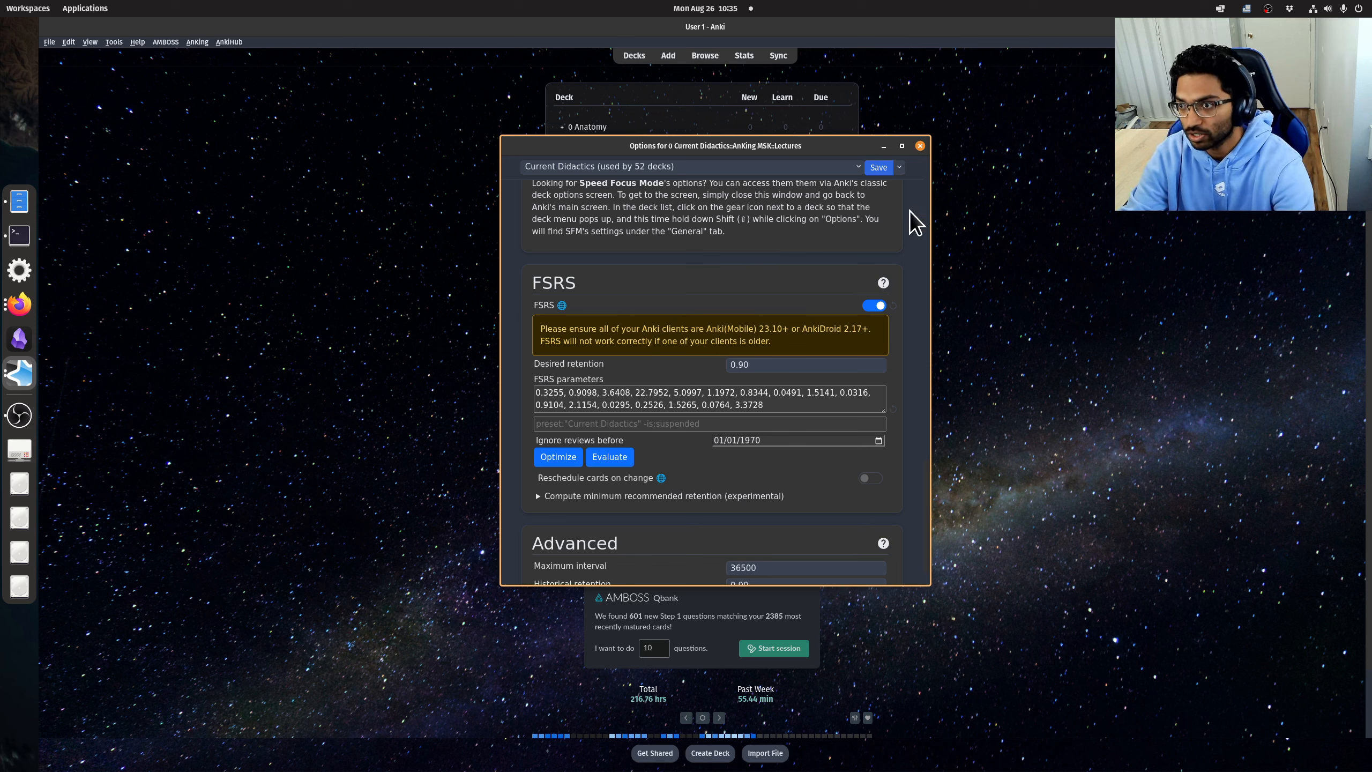
{"action": "left_click", "coordinate": [919, 146]}
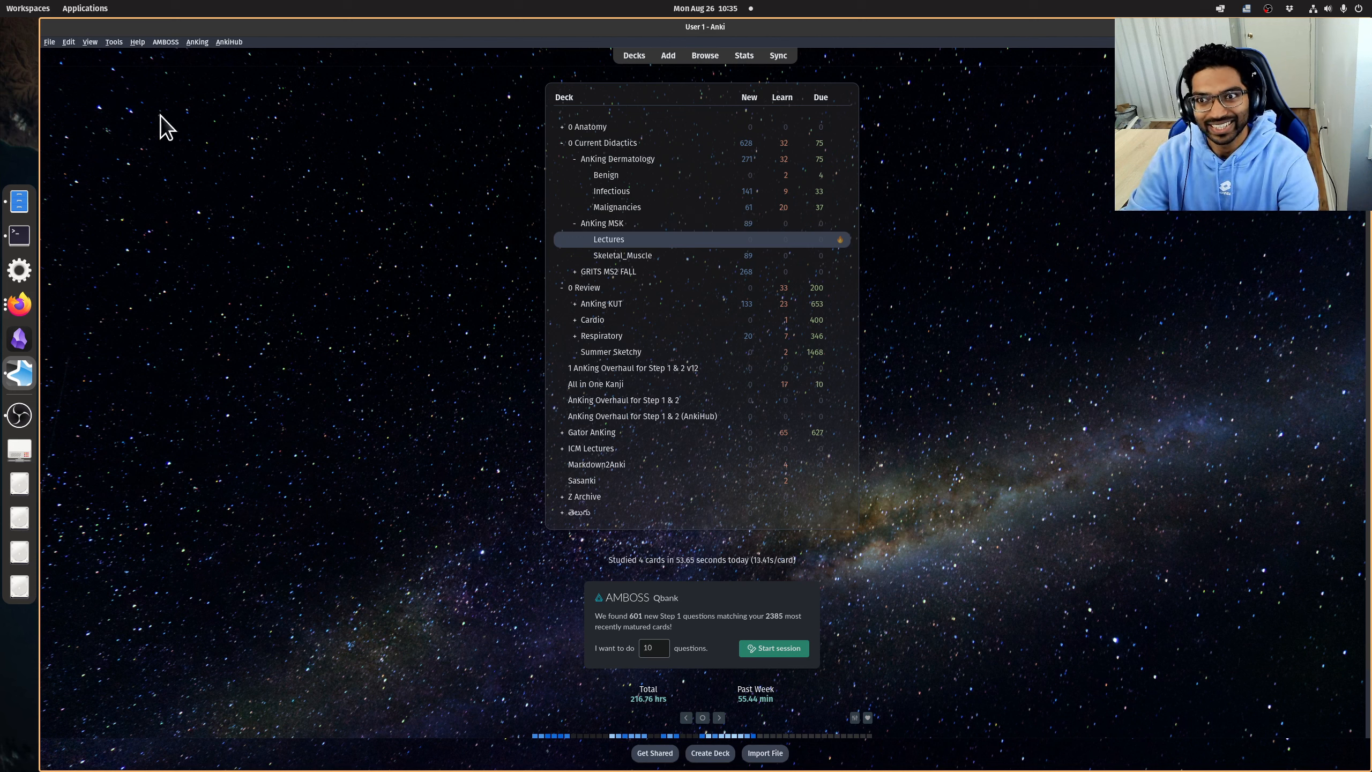
{"action": "left_click", "coordinate": [18, 243]}
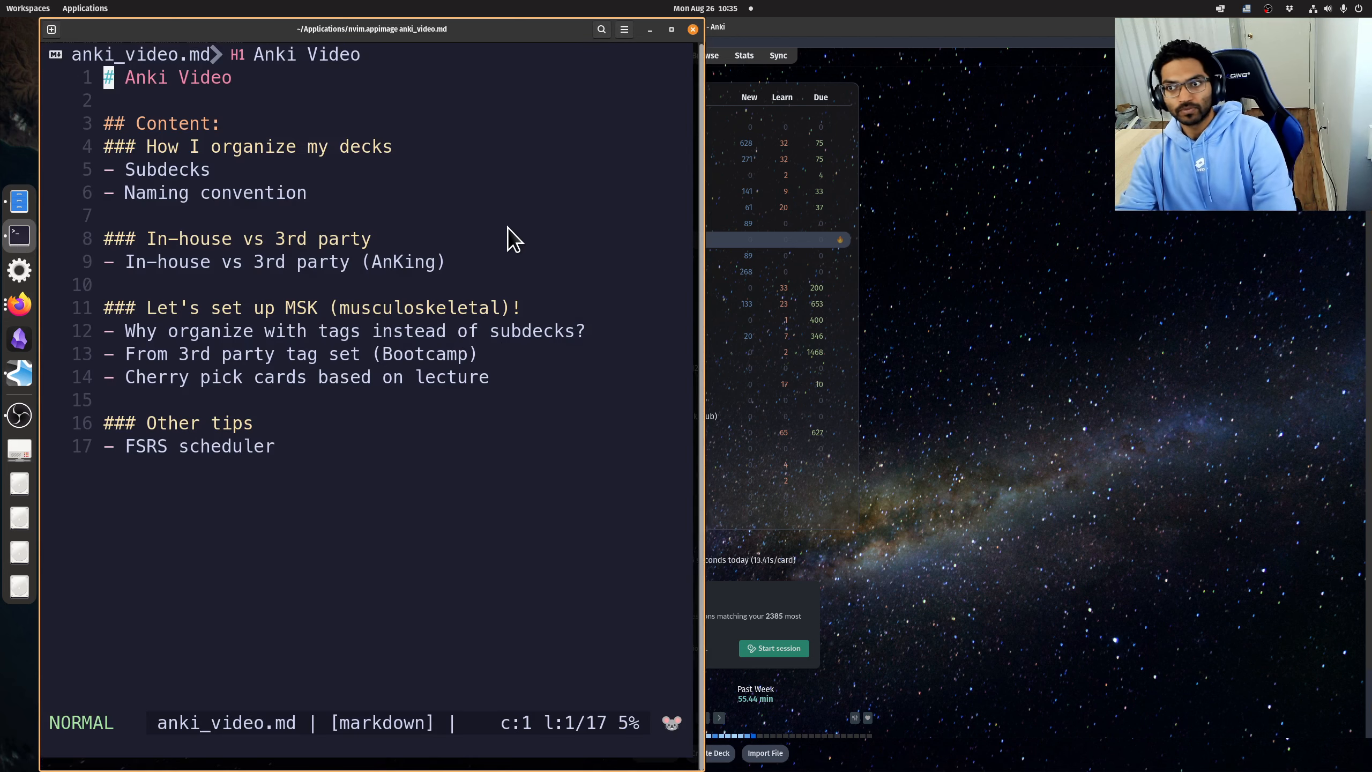